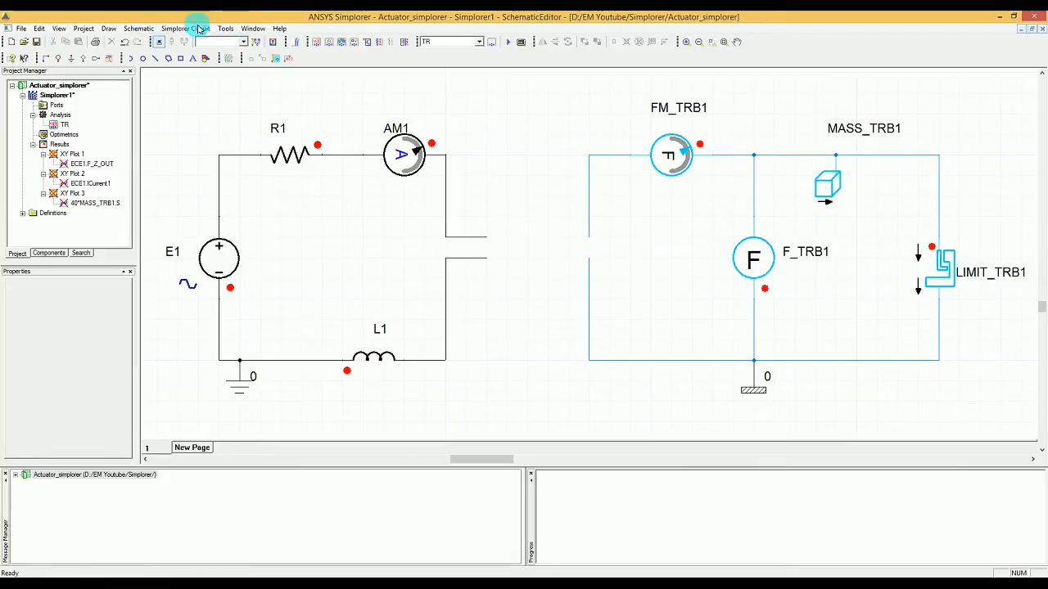
# Step: Add a Maxwell equivalent circuit subcircuit component and use actuator.mxwl from the EM Youtube\Maxwell folder as its source project
pyautogui.click(192, 31)
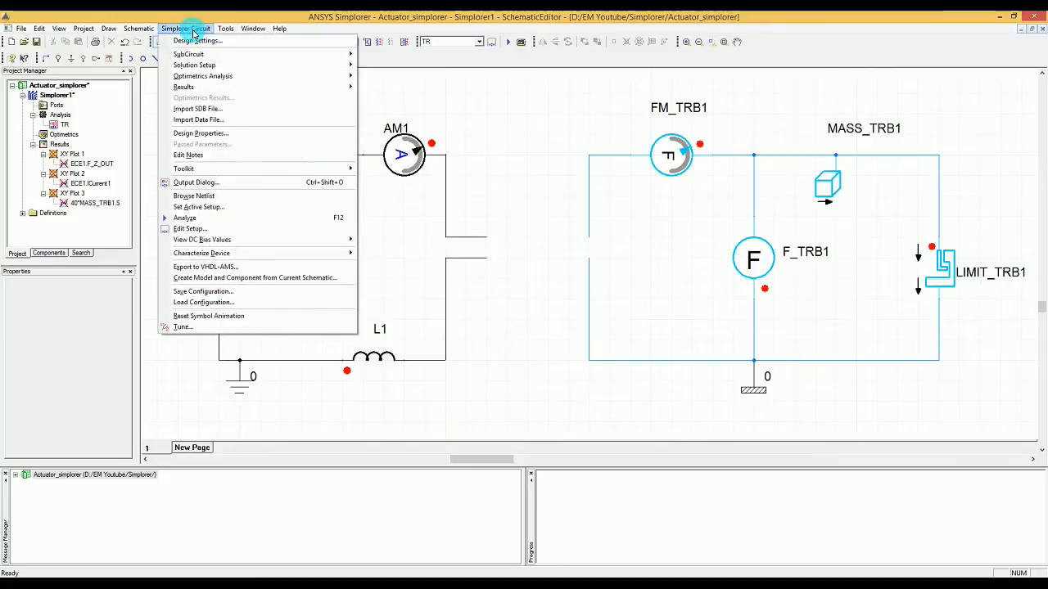
pyautogui.moveTo(208, 55)
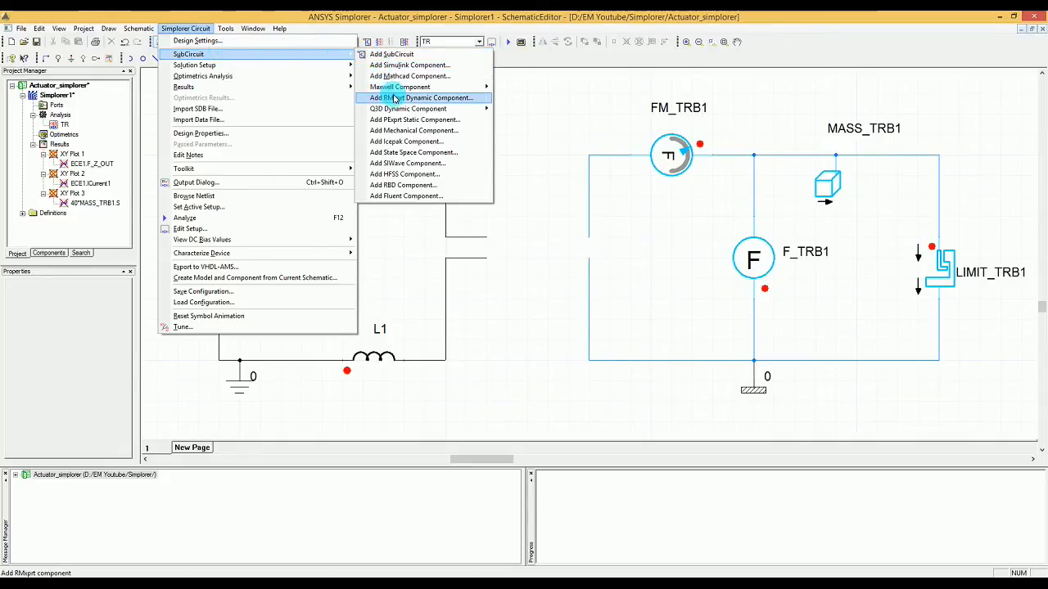
pyautogui.moveTo(396, 90)
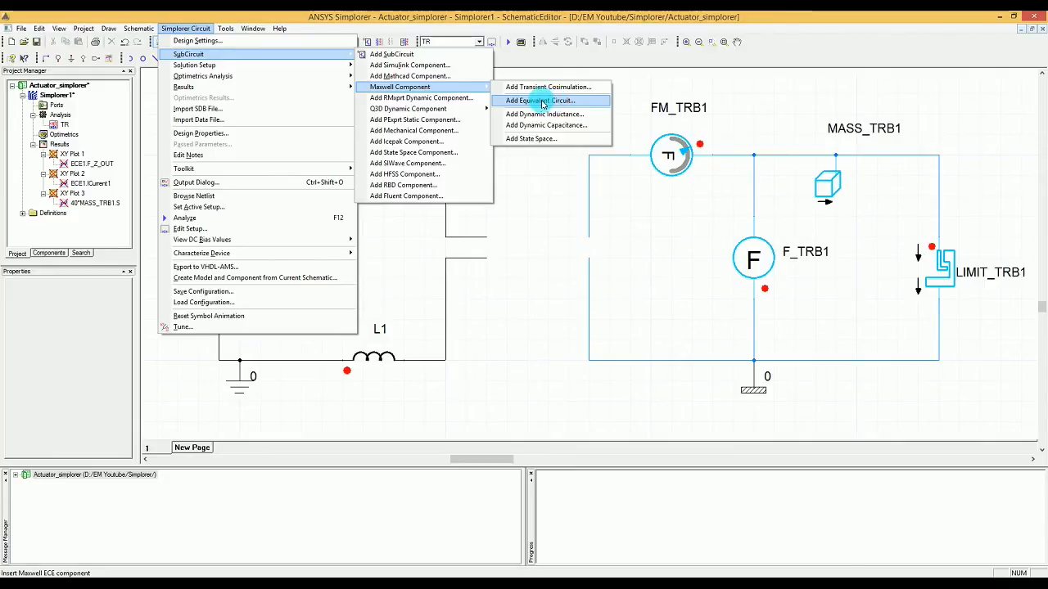
pyautogui.click(541, 102)
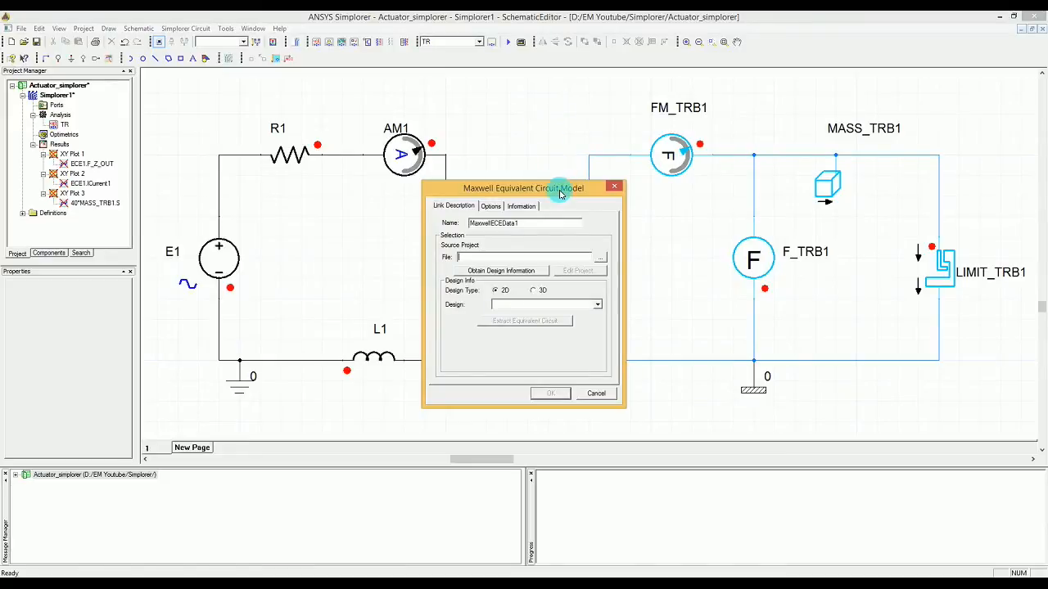
pyautogui.moveTo(560, 193); pyautogui.dragTo(573, 178)
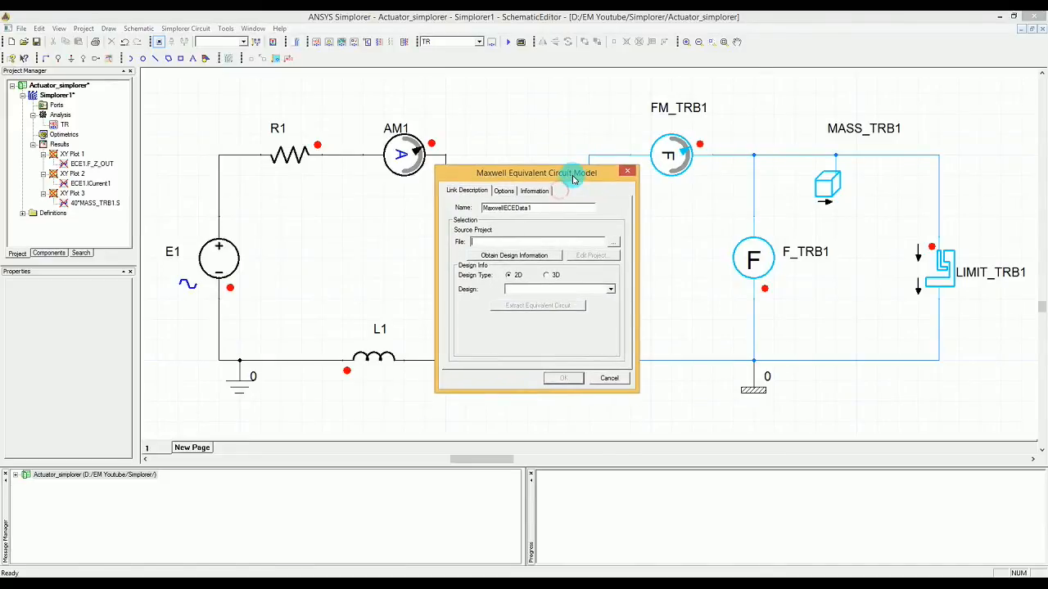
pyautogui.click(613, 242)
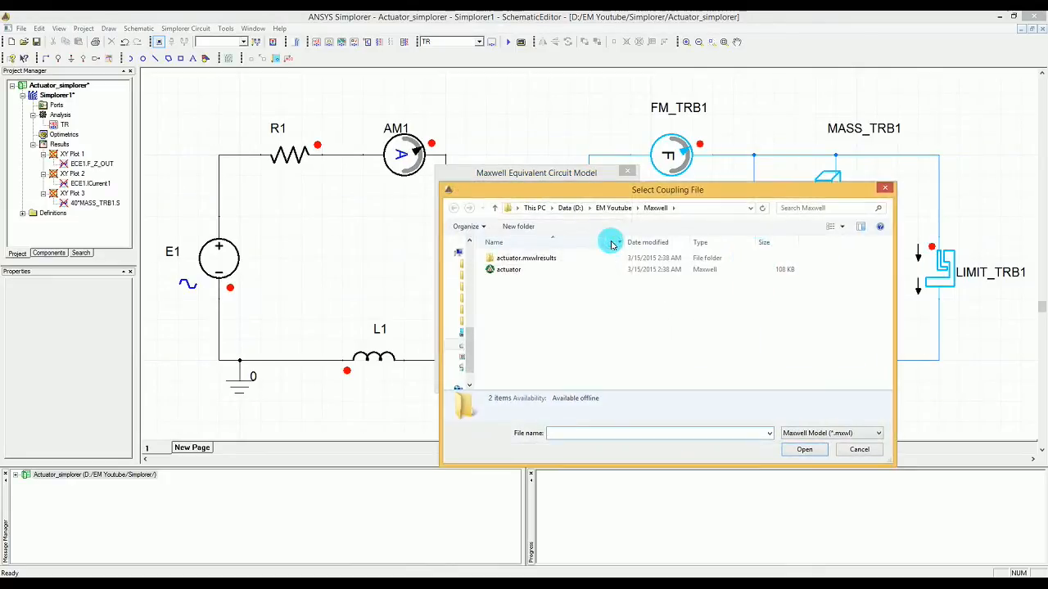
pyautogui.moveTo(573, 192); pyautogui.dragTo(574, 181)
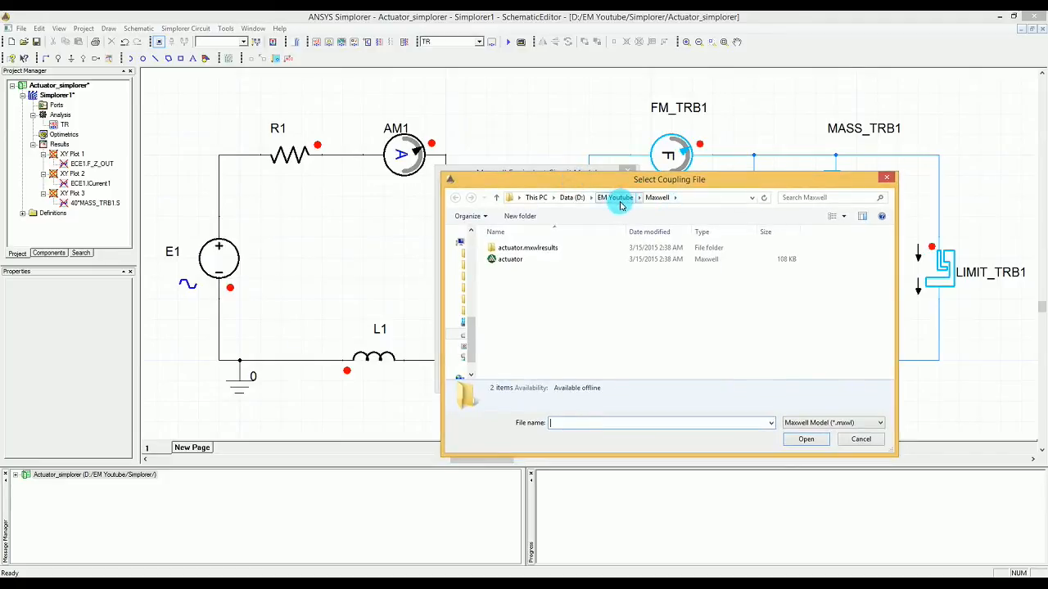
pyautogui.click(521, 260)
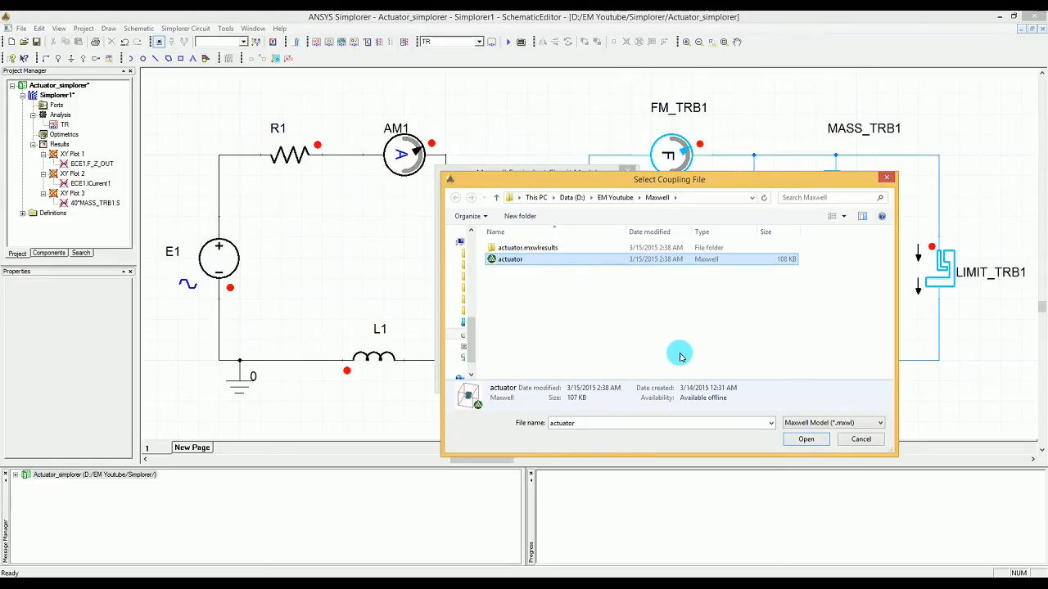
pyautogui.click(809, 441)
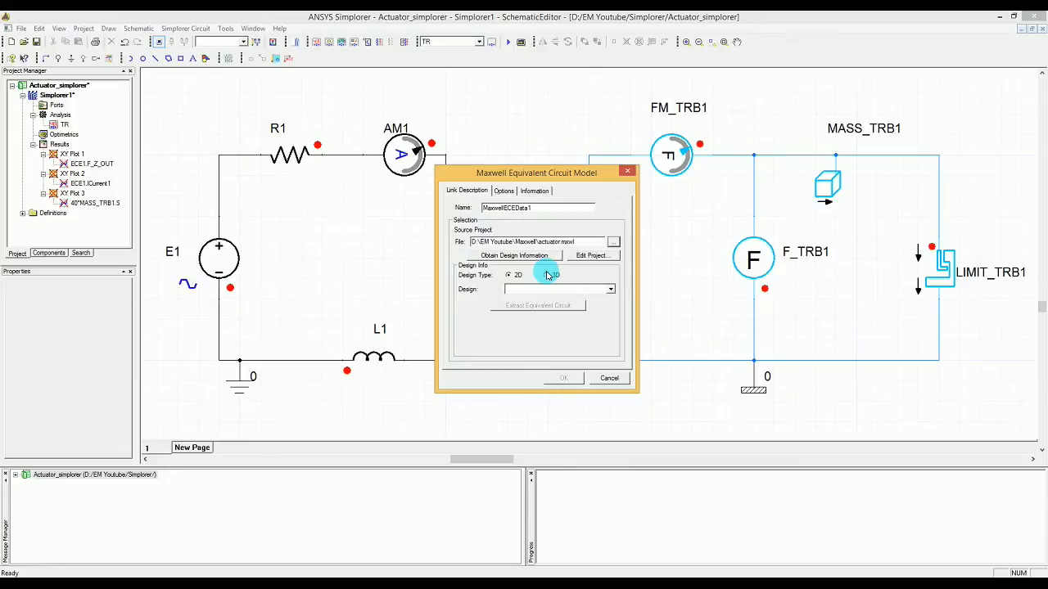
# Step: Extract the equivalent circuit from the 3D design Maxwell3DDesign1, using the Z component of Force1
pyautogui.click(547, 275)
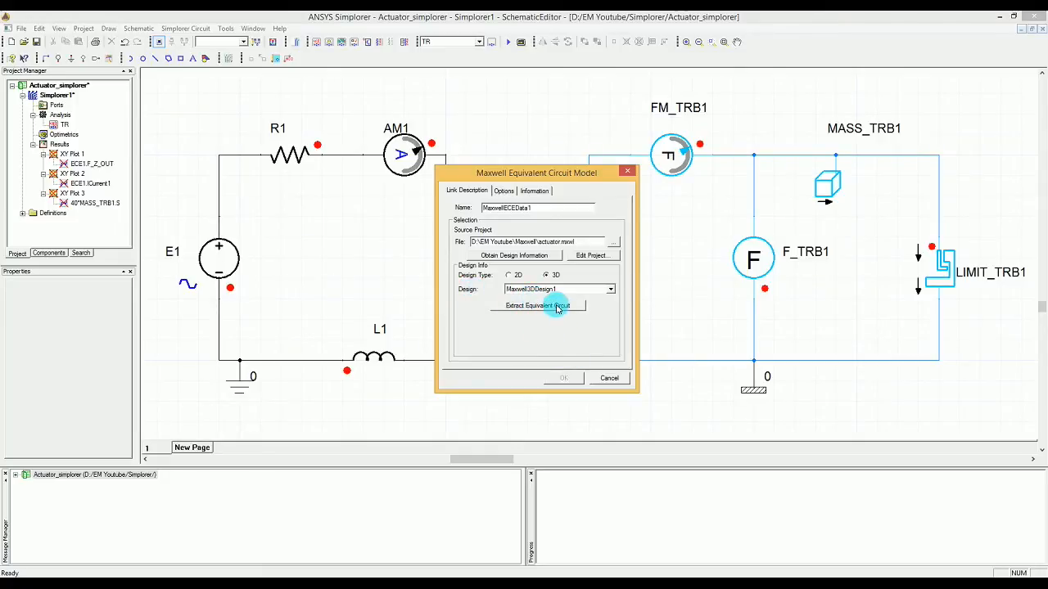
pyautogui.click(556, 307)
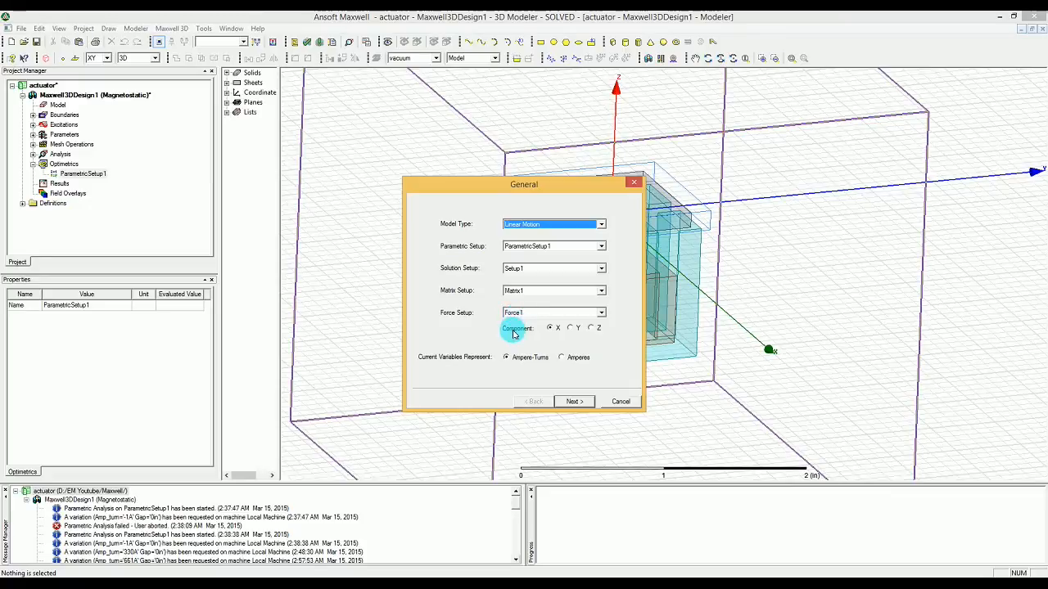
pyautogui.click(591, 328)
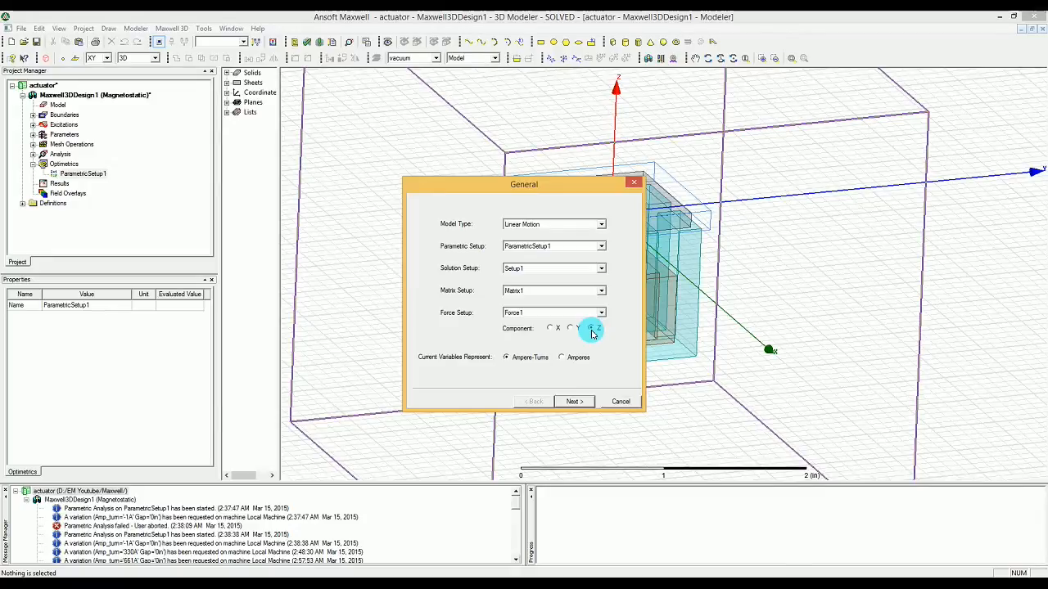
pyautogui.click(591, 401)
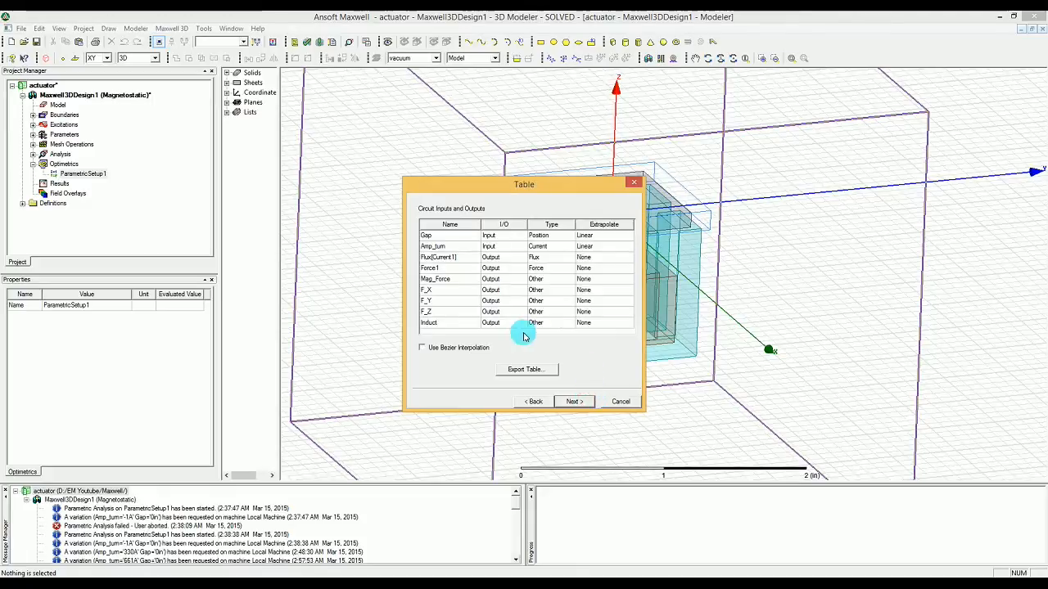
# Step: Mark the F_X, F_Y and Mag_Force quantities as Unused in the circuit inputs and outputs table, and continue to the terminals
pyautogui.click(489, 291)
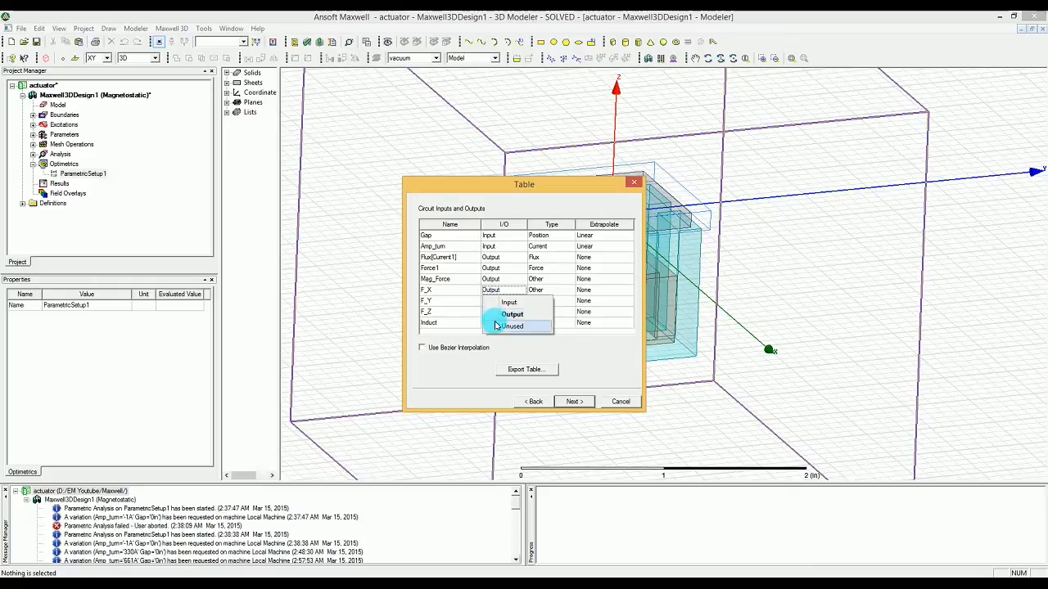
pyautogui.click(495, 326)
pyautogui.click(491, 301)
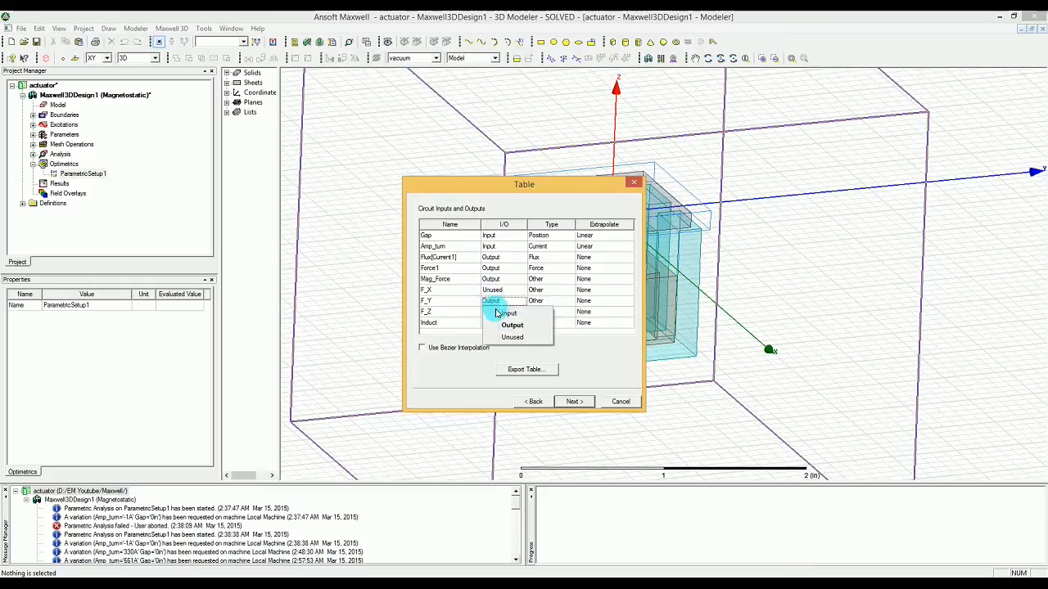
pyautogui.click(504, 338)
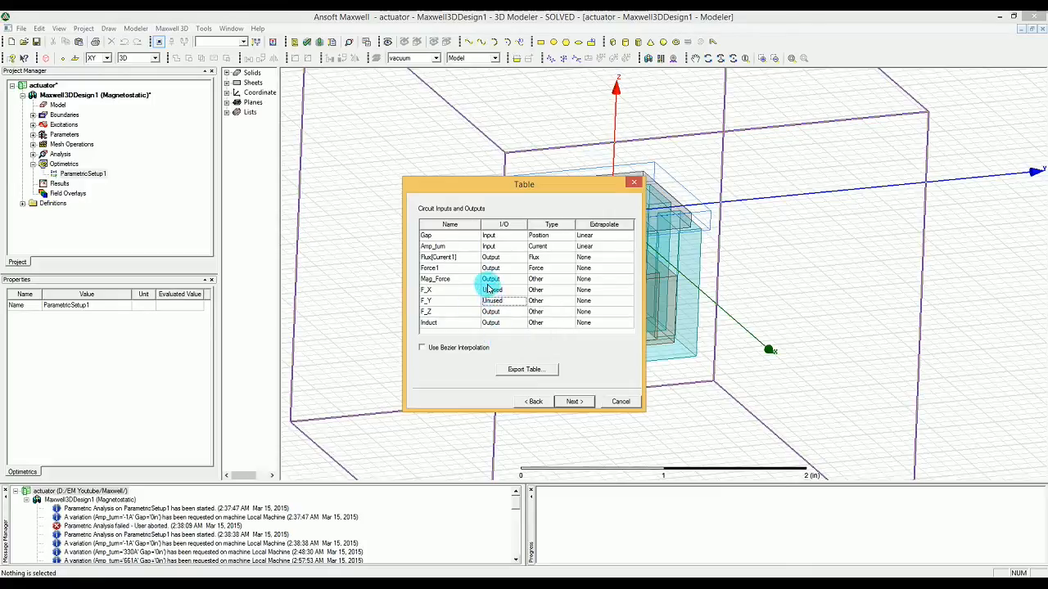
pyautogui.click(492, 281)
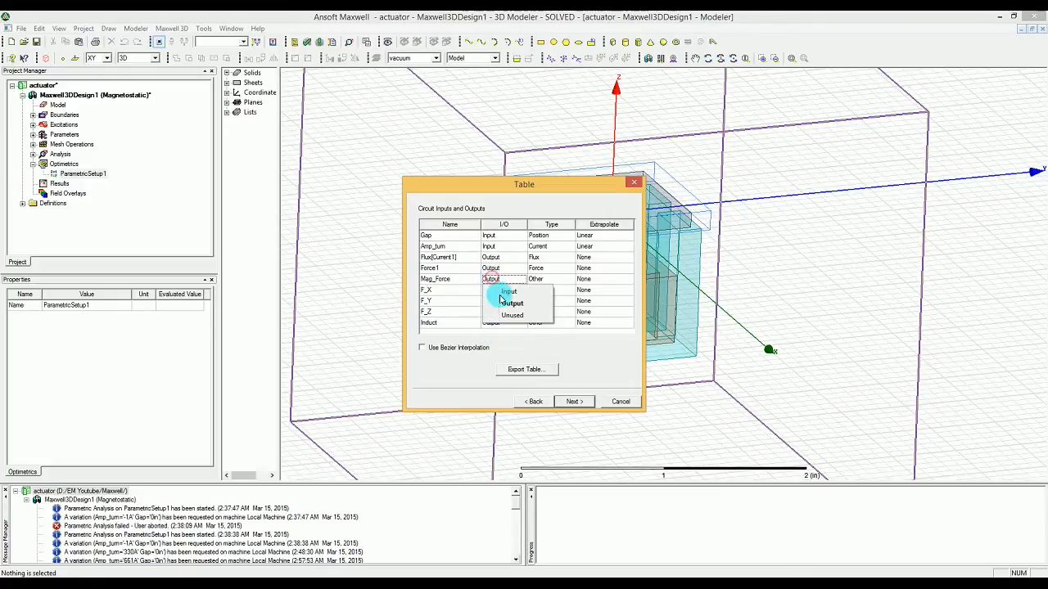
pyautogui.click(495, 312)
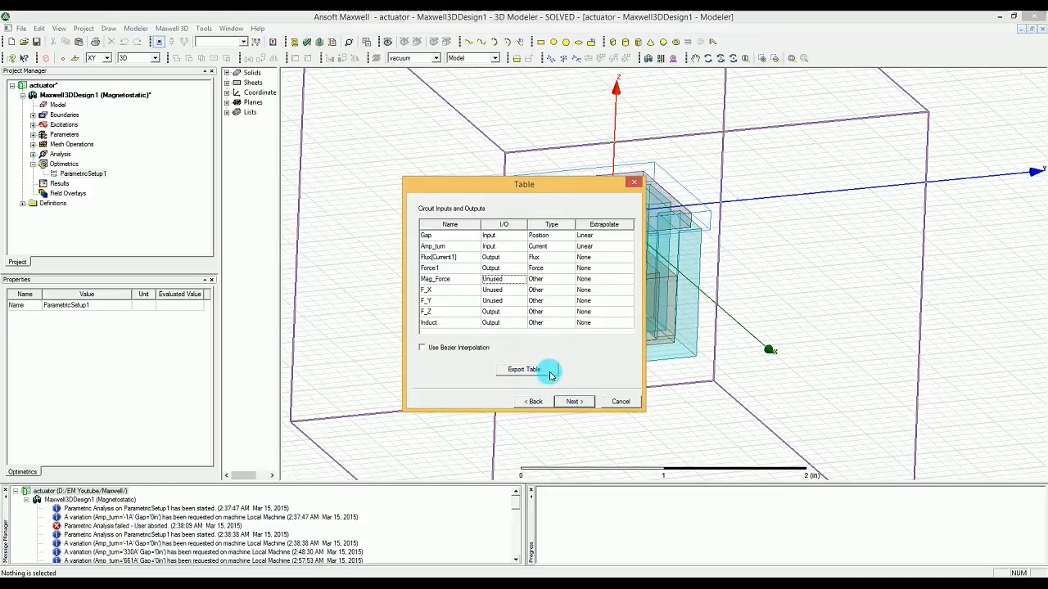
pyautogui.click(575, 401)
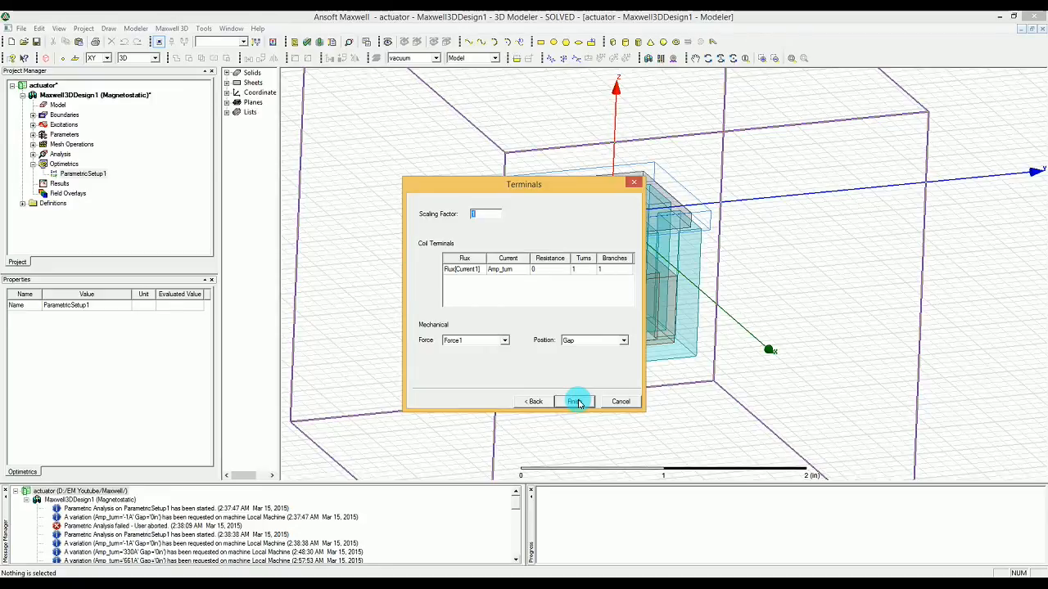
# Step: Set the coil terminal's turns to 20 and finish the equivalent circuit extraction
pyautogui.click(575, 268)
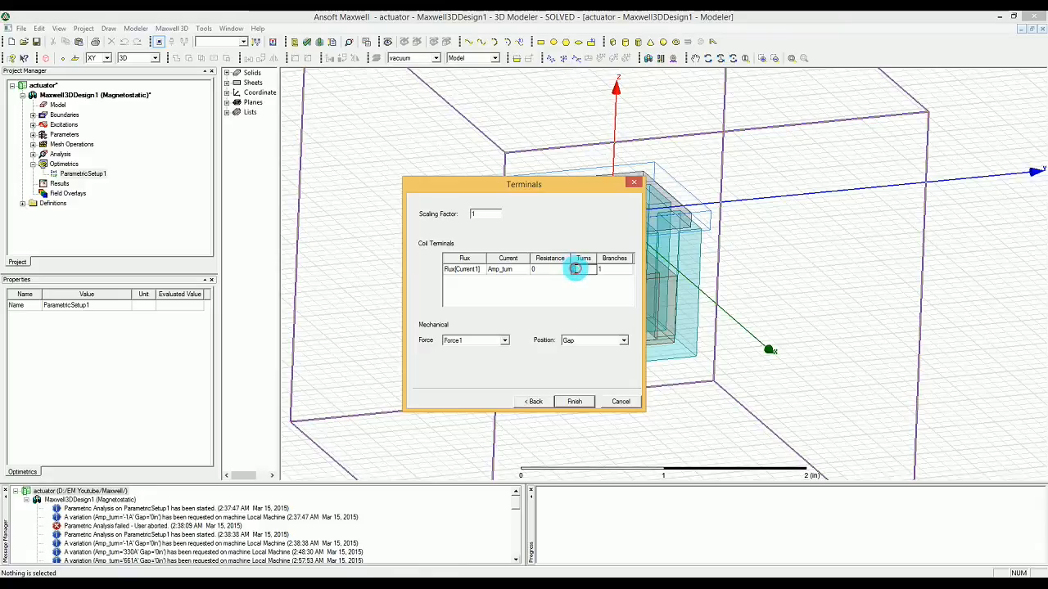
pyautogui.write('20')
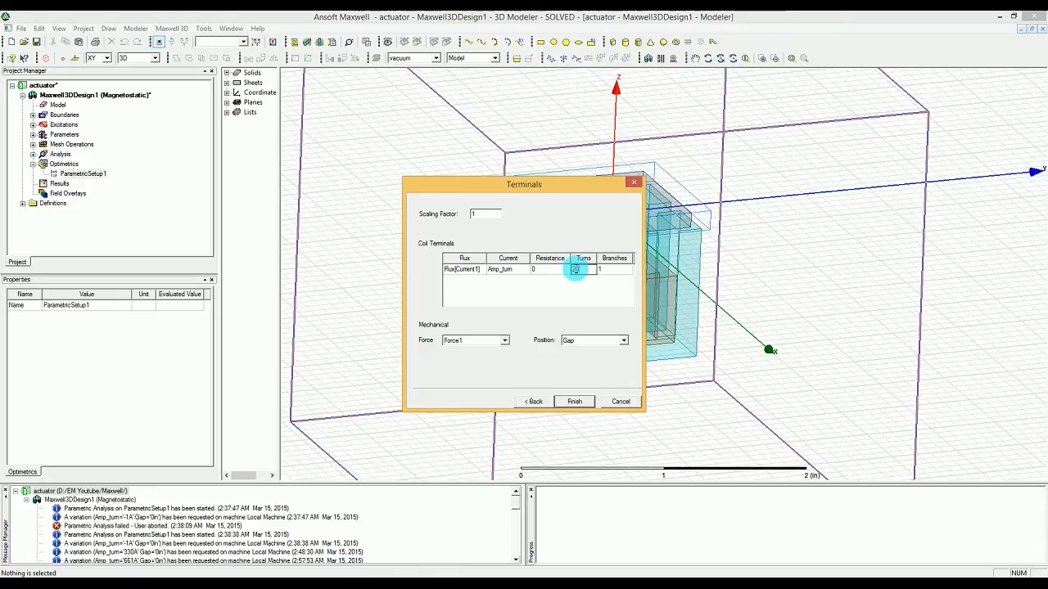
pyautogui.click(546, 339)
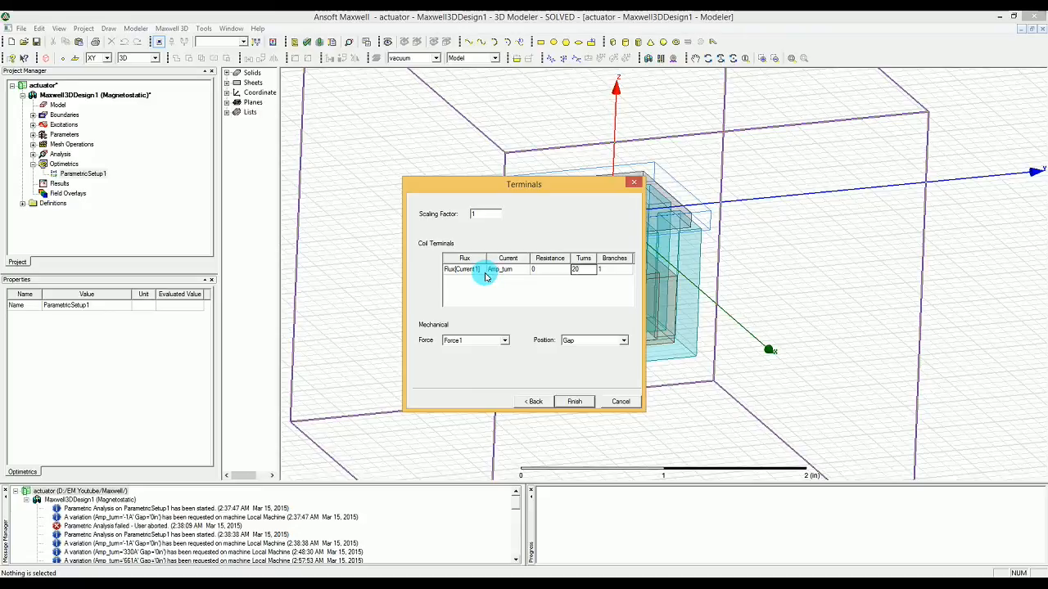
pyautogui.click(572, 401)
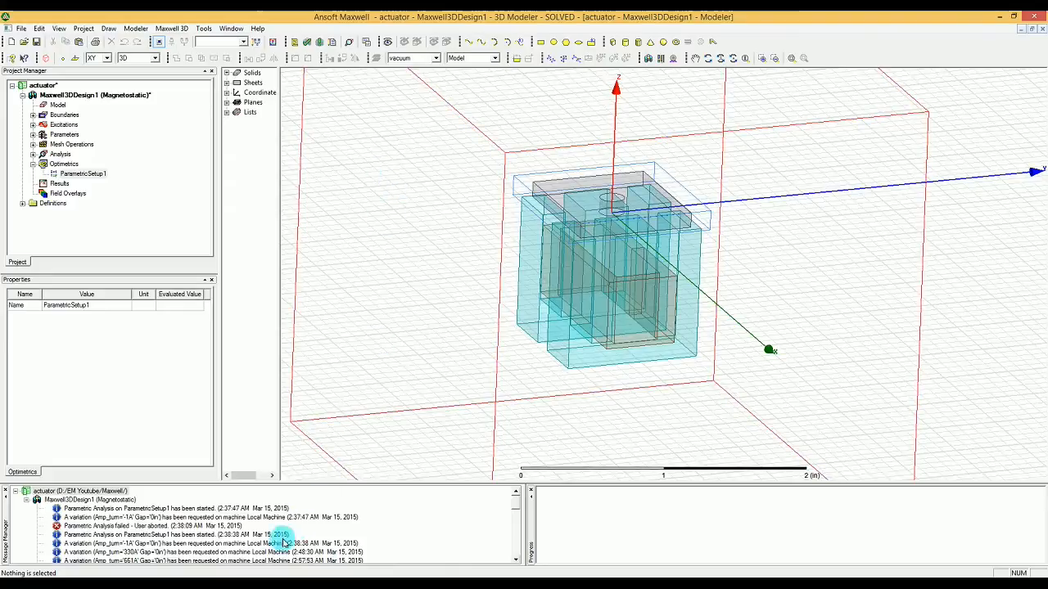
pyautogui.moveTo(179, 582)
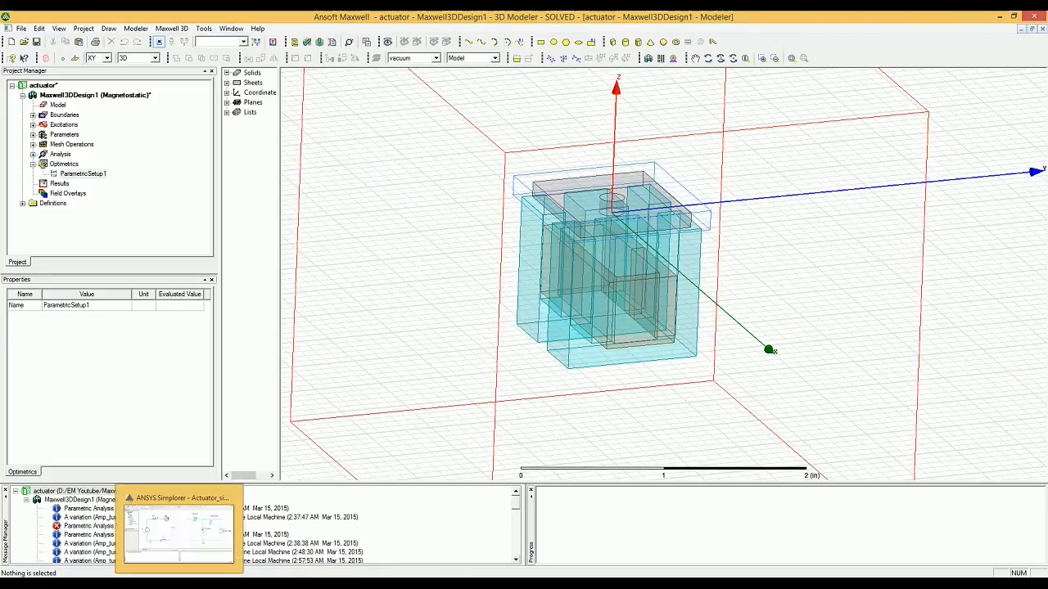
pyautogui.moveTo(214, 582)
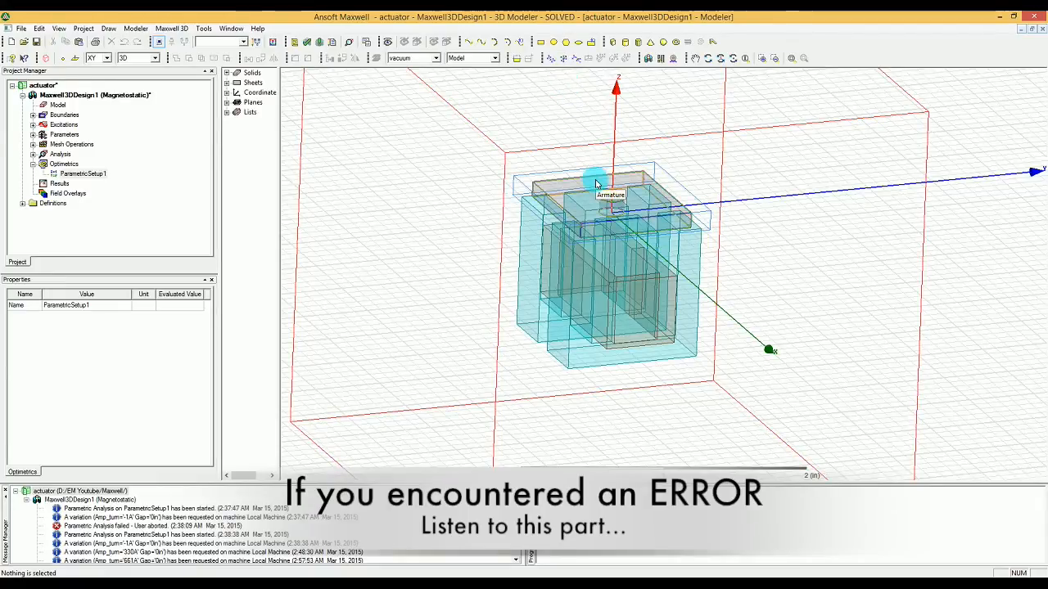
pyautogui.rightClick(53, 182)
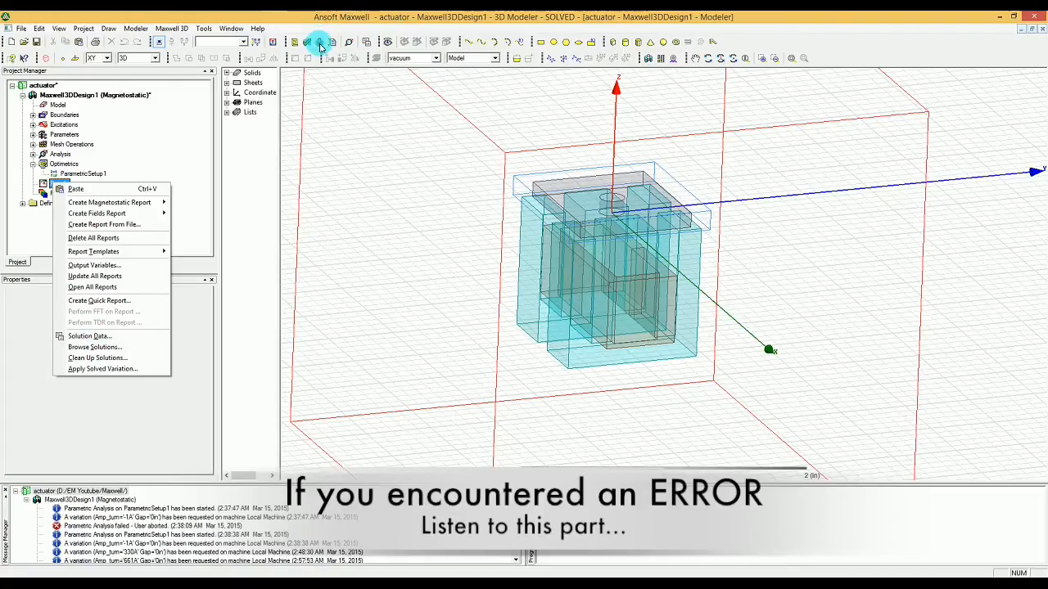
pyautogui.click(360, 172)
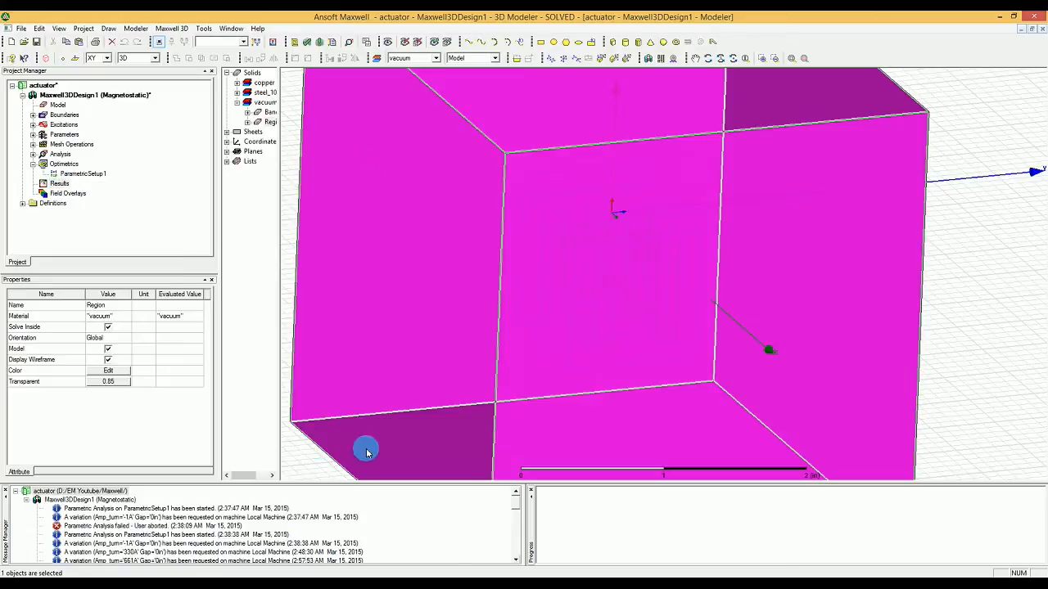
pyautogui.click(935, 306)
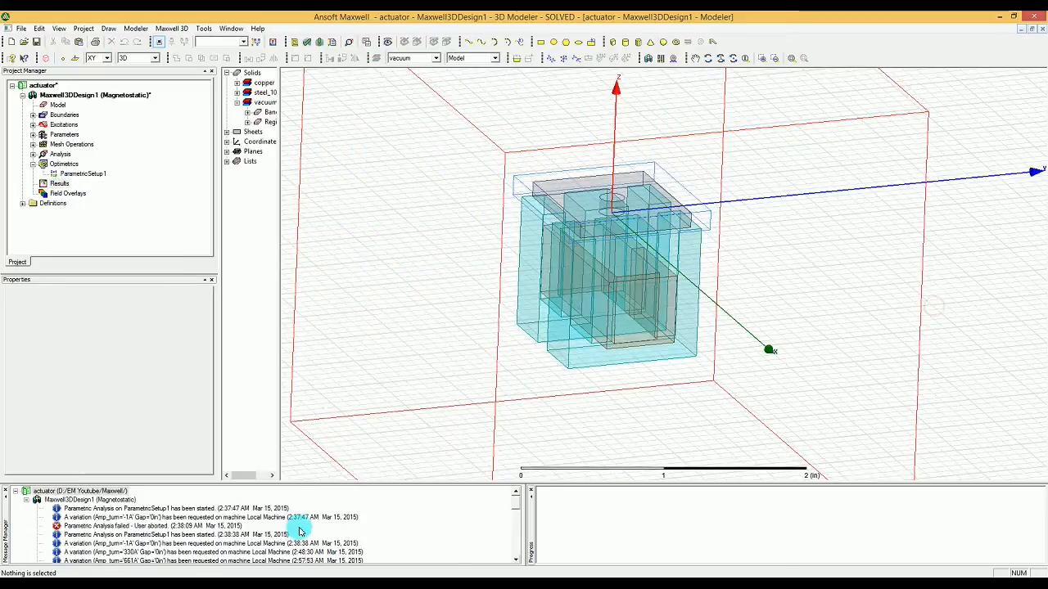
# Step: Switch back to ANSYS Simplorer and review the equivalent circuit model's pin options and quantities
pyautogui.click(203, 582)
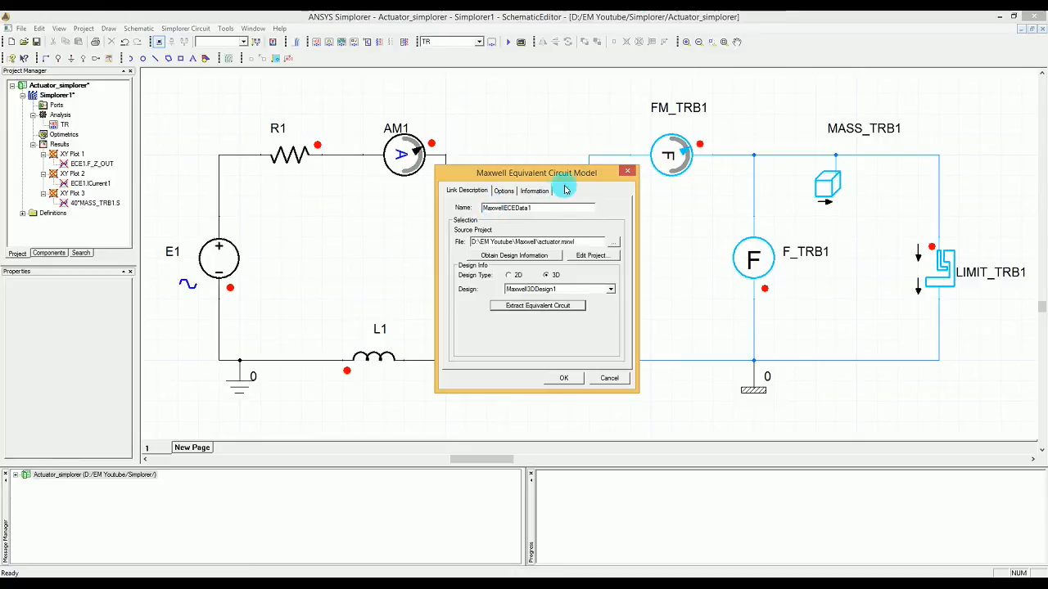
pyautogui.click(501, 192)
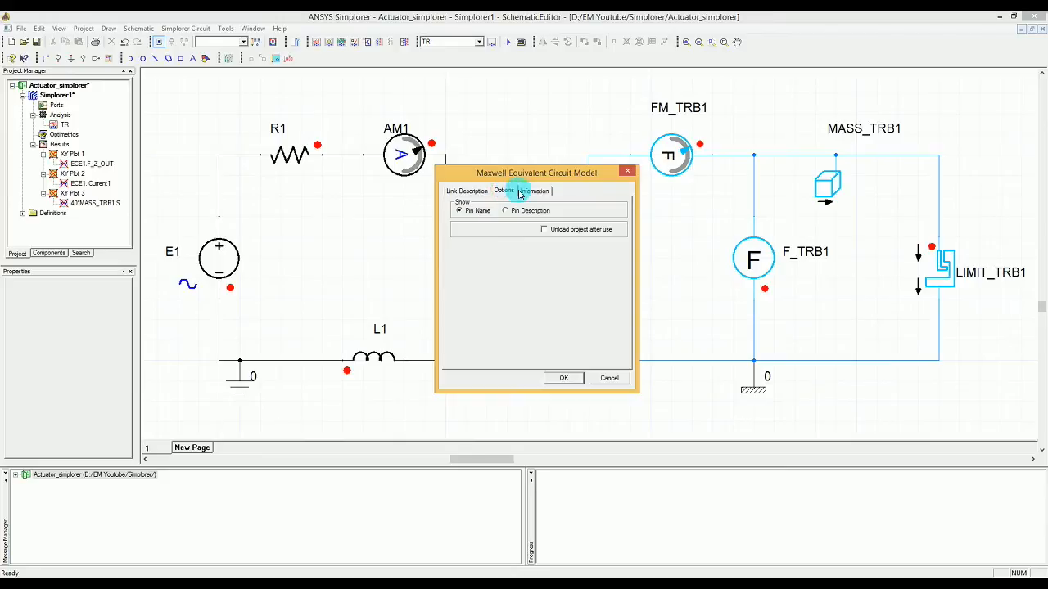
pyautogui.click(515, 191)
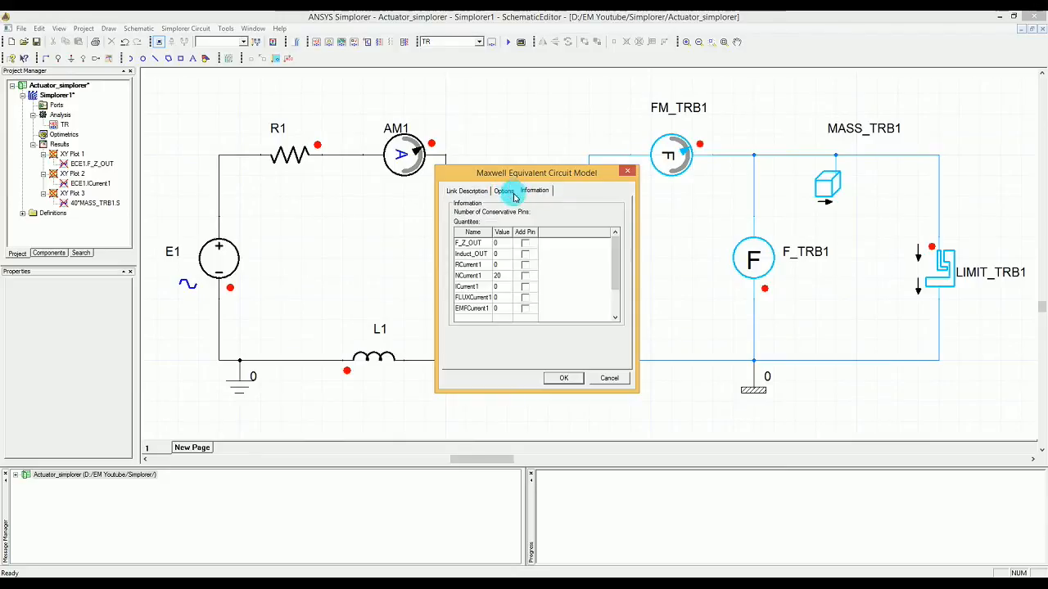
pyautogui.click(462, 190)
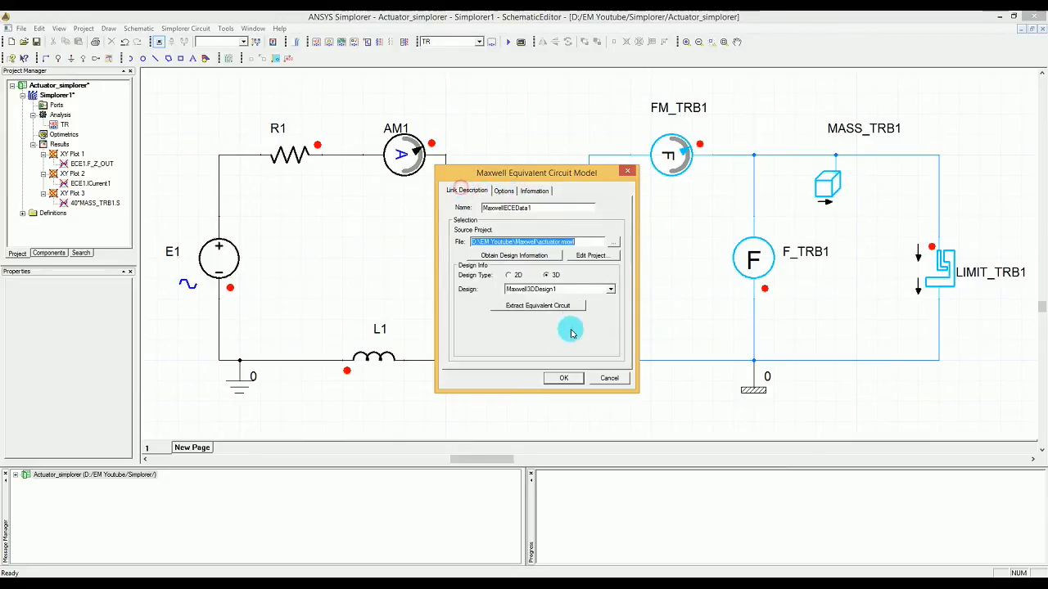
# Step: Accept the Maxwell equivalent circuit model and place its component between the open wires of the electrical and mechanical circuits
pyautogui.click(564, 376)
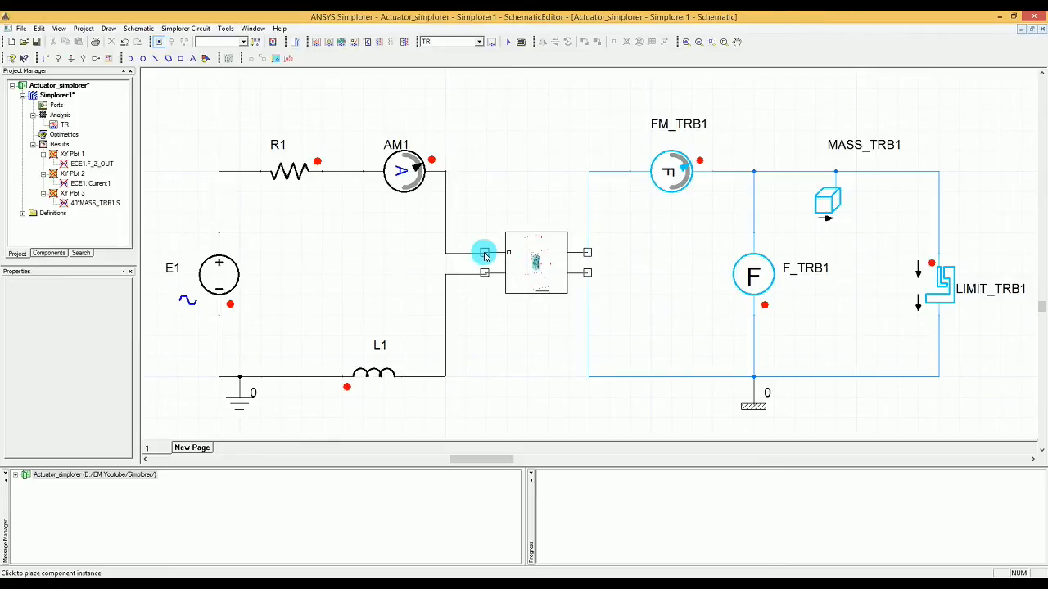
pyautogui.click(485, 256)
pyautogui.press('Escape')
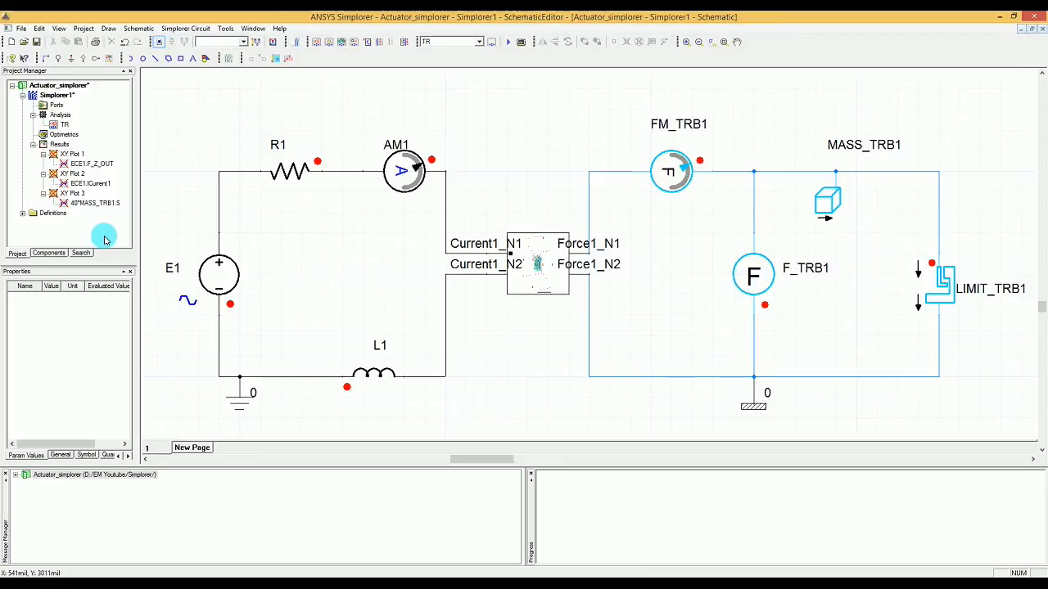
# Step: Browse the Simplorer component library up to the basic circuit elements at the start of the tree
pyautogui.click(48, 253)
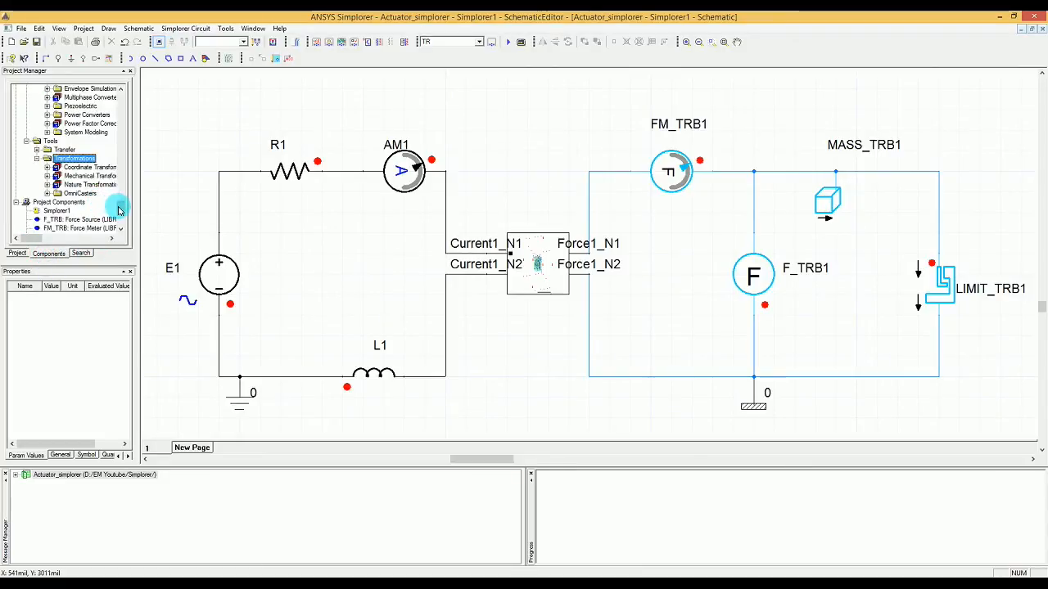
pyautogui.scroll(2, 119, 208)
pyautogui.moveTo(119, 206); pyautogui.dragTo(120, 201)
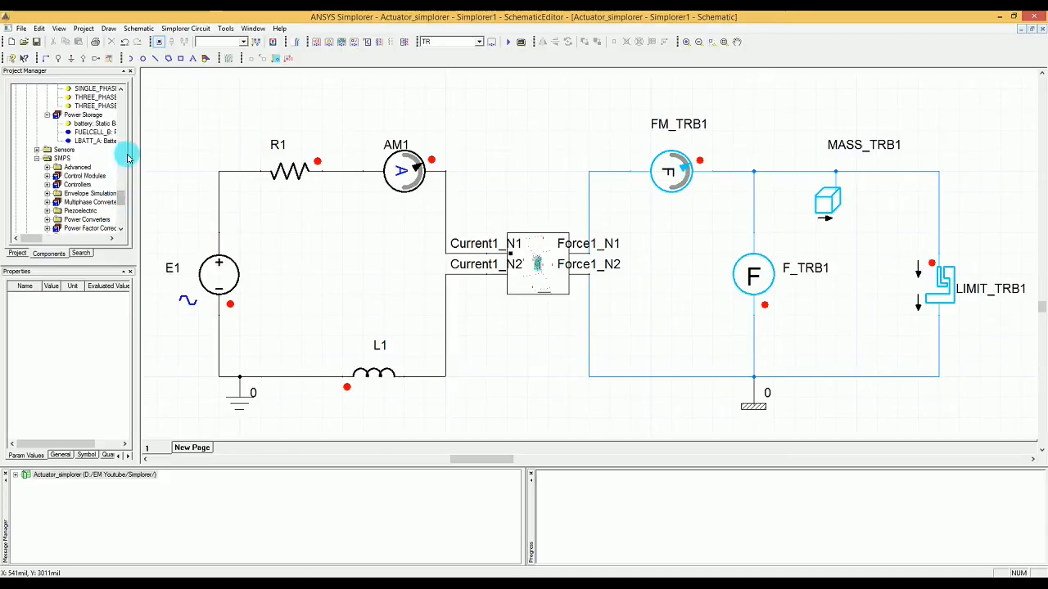
pyautogui.click(123, 110)
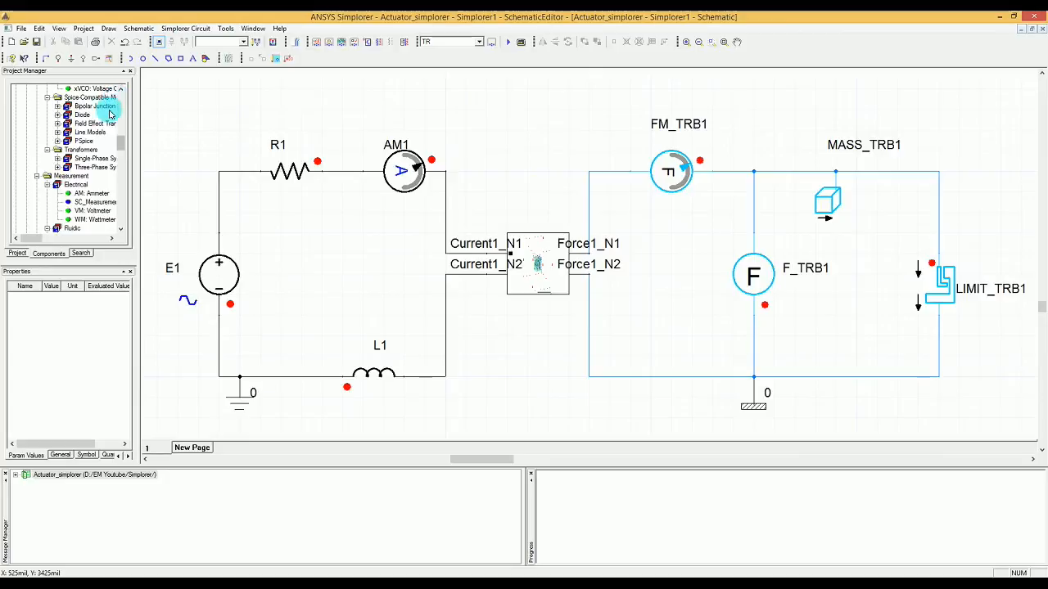
pyautogui.click(123, 122)
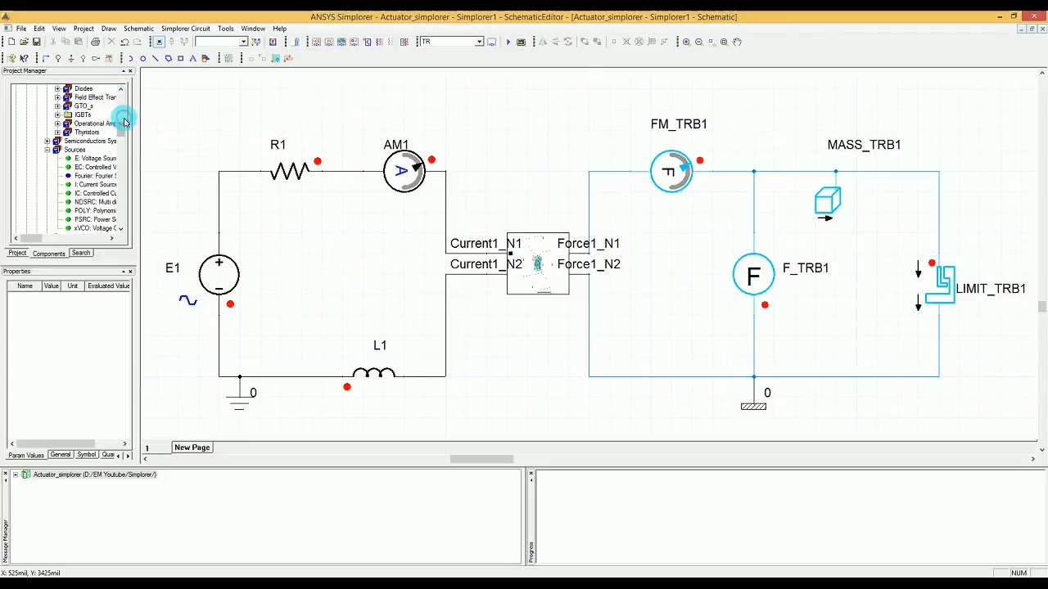
pyautogui.moveTo(124, 126); pyautogui.dragTo(124, 125)
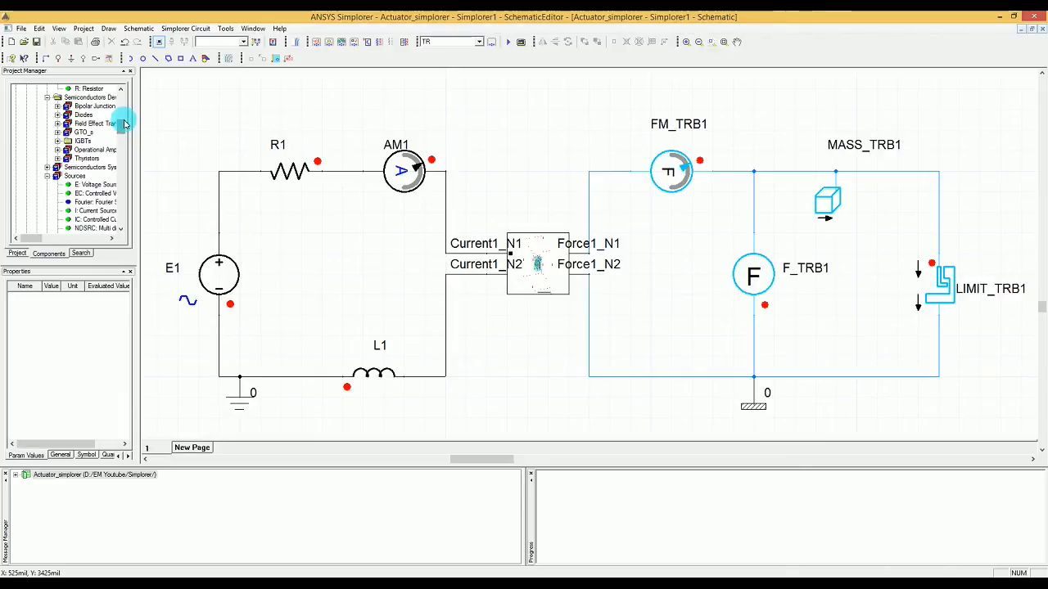
pyautogui.click(119, 97)
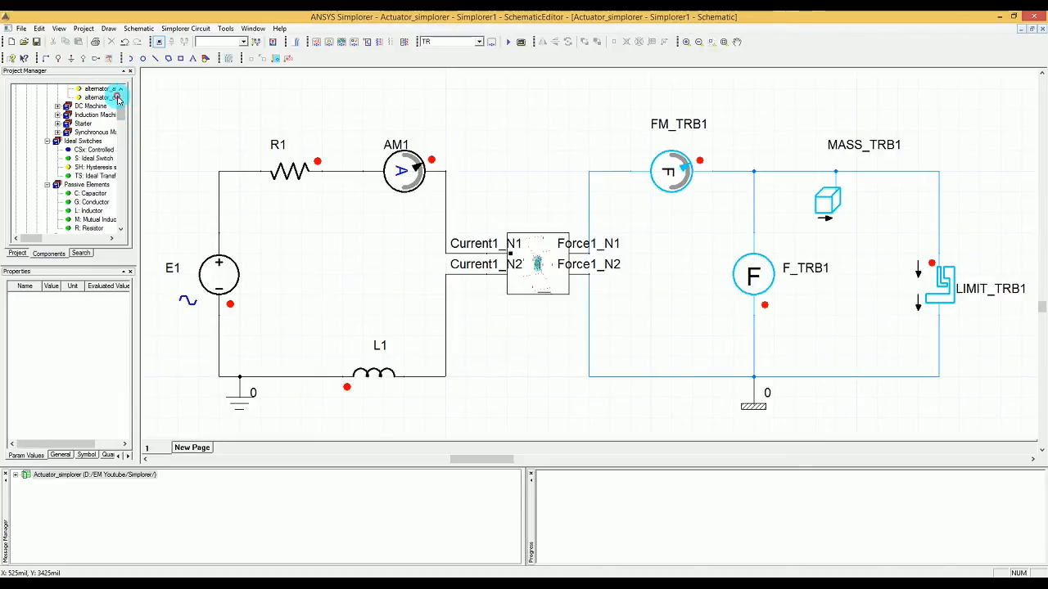
pyautogui.click(120, 96)
pyautogui.moveTo(120, 98)
pyautogui.mouseDown()
pyautogui.moveTo(131, 164)
pyautogui.moveTo(122, 103)
pyautogui.moveTo(105, 84)
pyautogui.mouseUp()
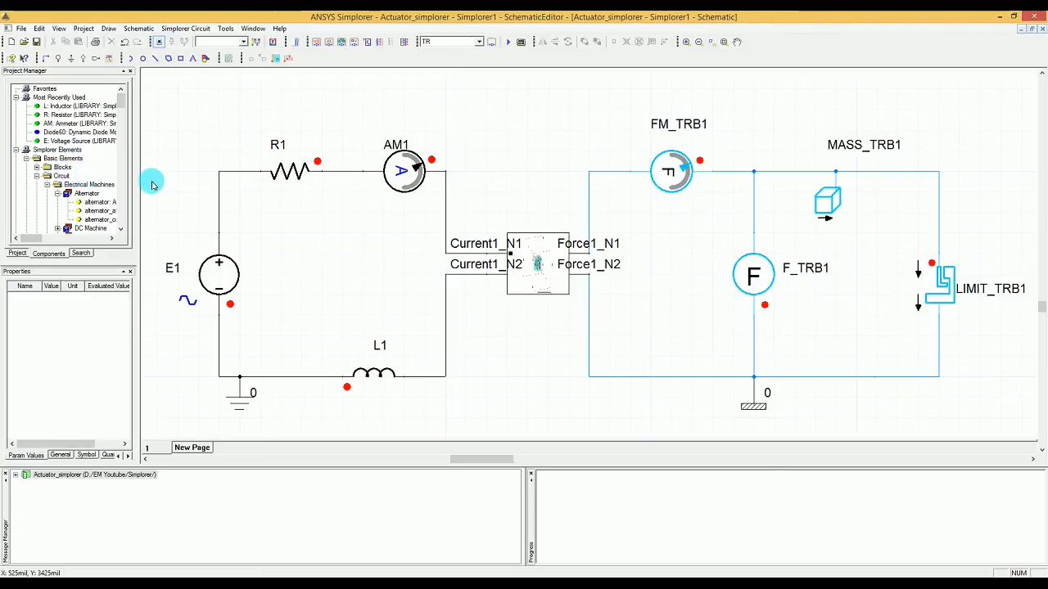
pyautogui.click(164, 209)
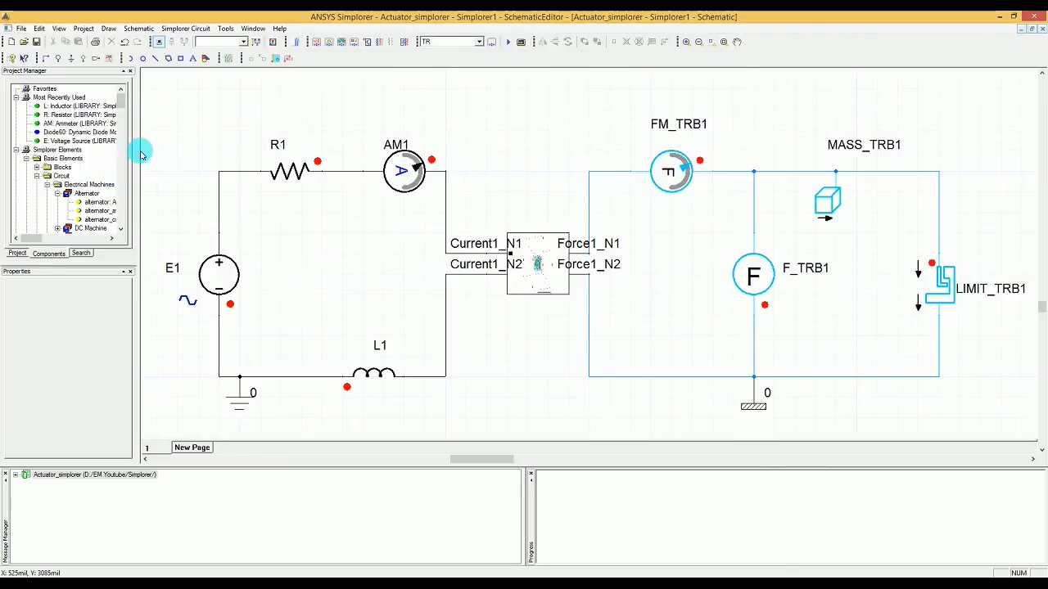
# Step: Widen the component library area and collapse the Electrical Machines group to reach the passive elements
pyautogui.moveTo(137, 147); pyautogui.dragTo(200, 151)
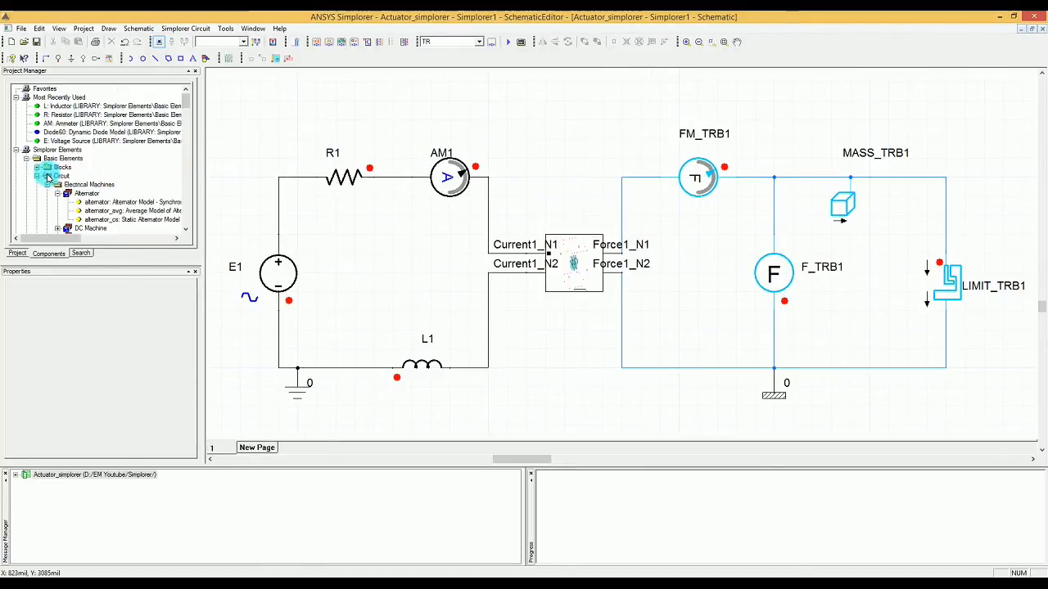
pyautogui.click(78, 185)
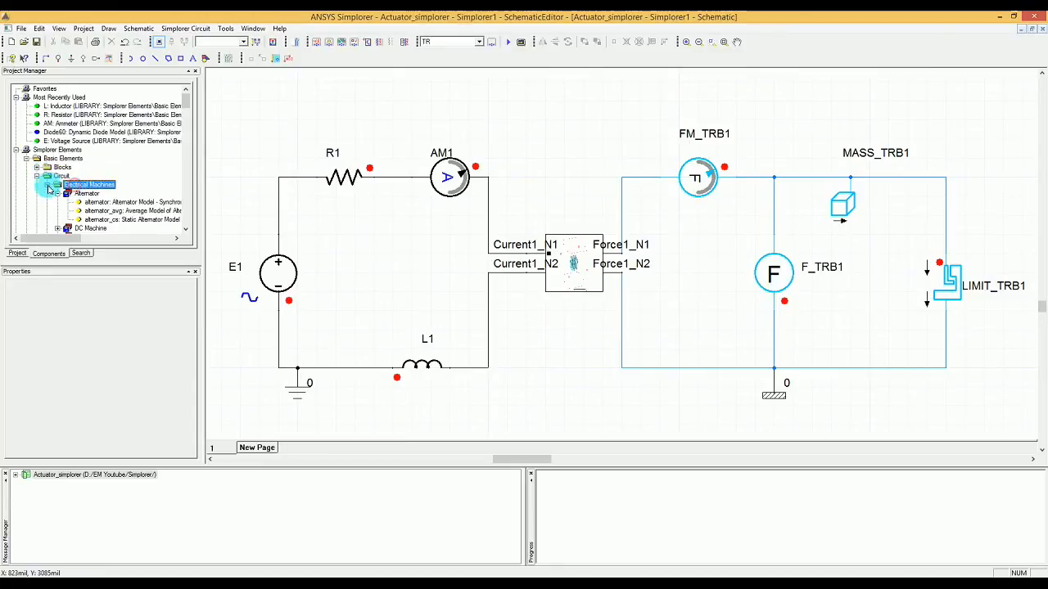
pyautogui.click(48, 186)
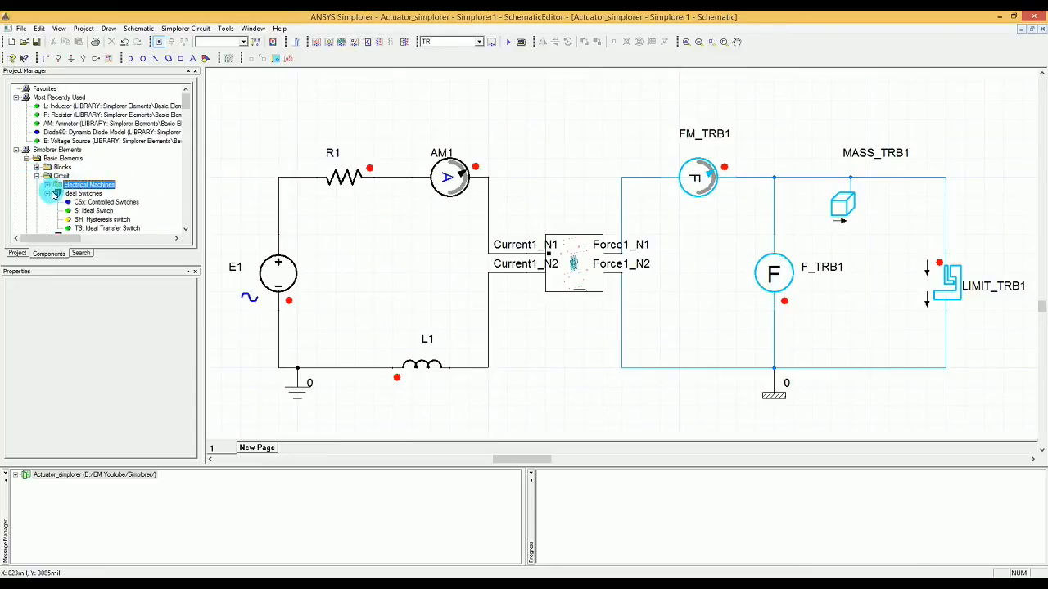
pyautogui.click(82, 193)
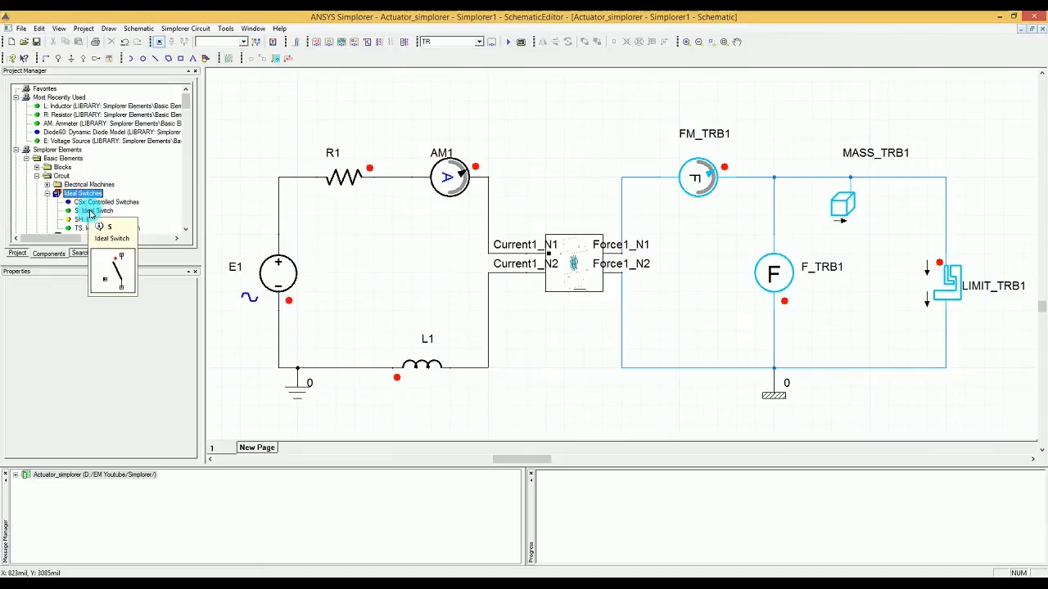
pyautogui.scroll(-3, 94, 218)
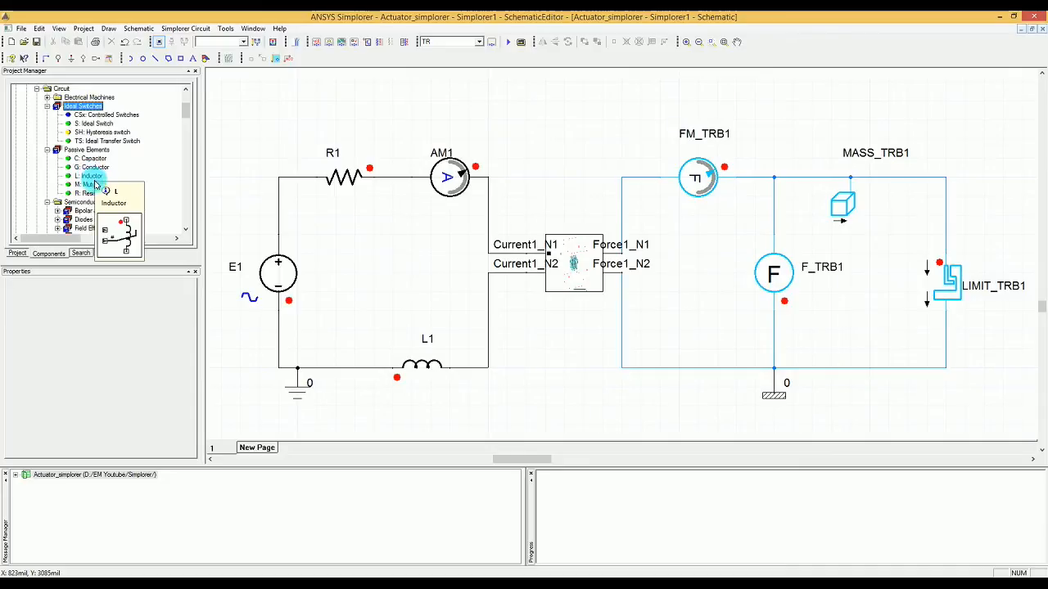
# Step: Place an extra resistor from the Passive Elements group in the empty area above R1
pyautogui.click(93, 198)
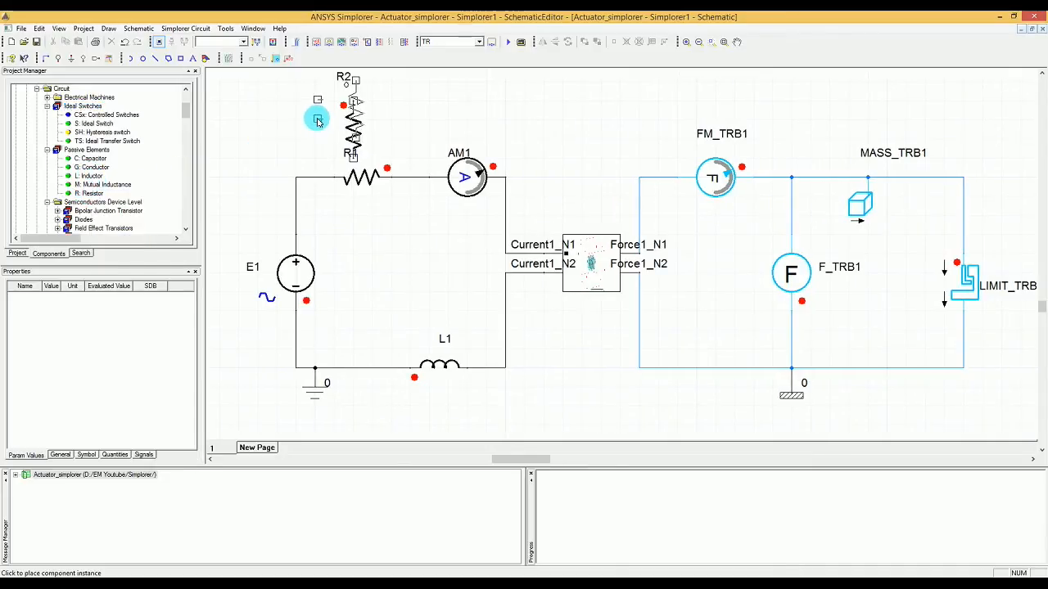
pyautogui.press('Escape')
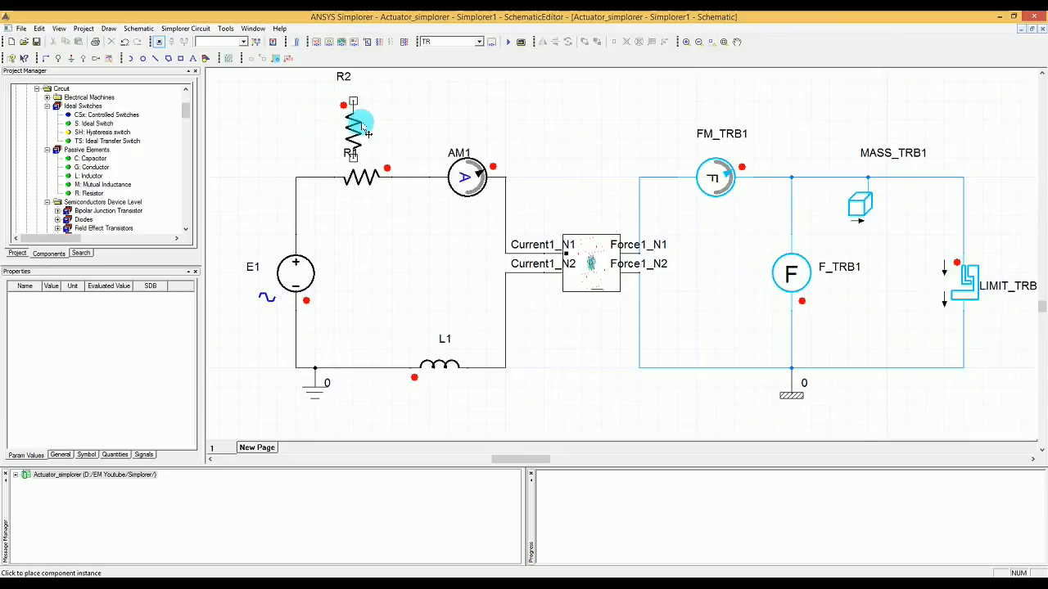
pyautogui.moveTo(362, 118); pyautogui.dragTo(391, 123)
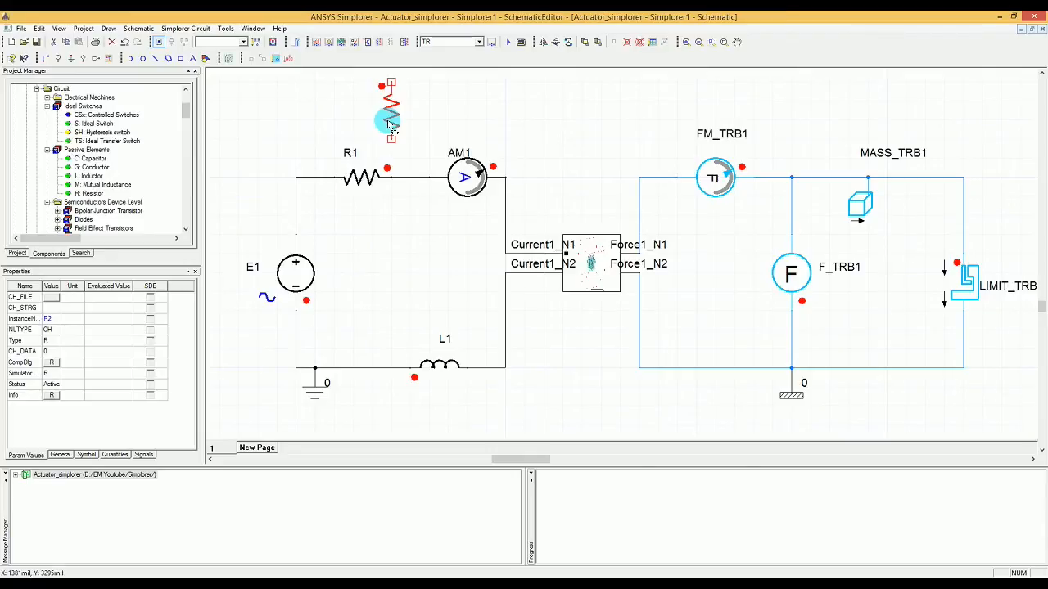
# Step: Rotate the extra resistor above R1 through several orientations and remove it from the schematic
pyautogui.hotkey('ctrl', 'r')
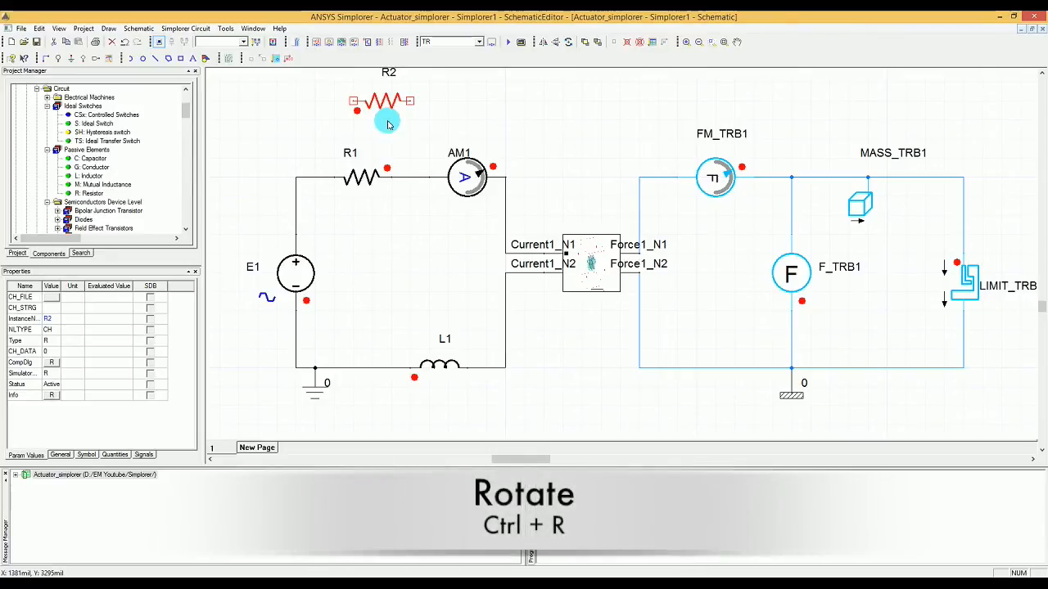
pyautogui.hotkey('ctrl', 'r')
pyautogui.hotkey('ctrl', 'r')
pyautogui.hotkey('ctrl', 'r')
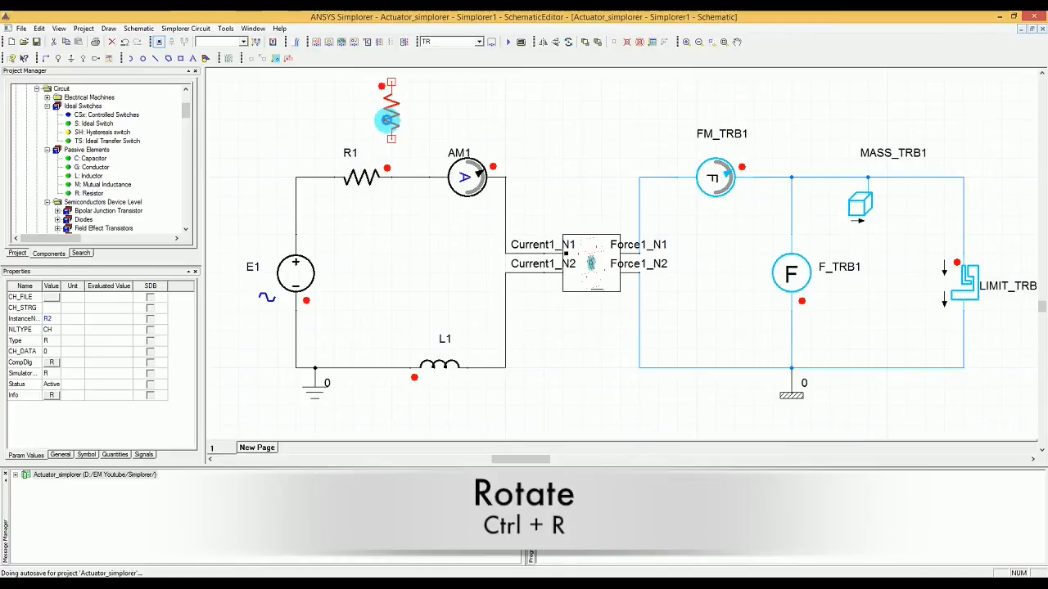
pyautogui.hotkey('ctrl', 'r')
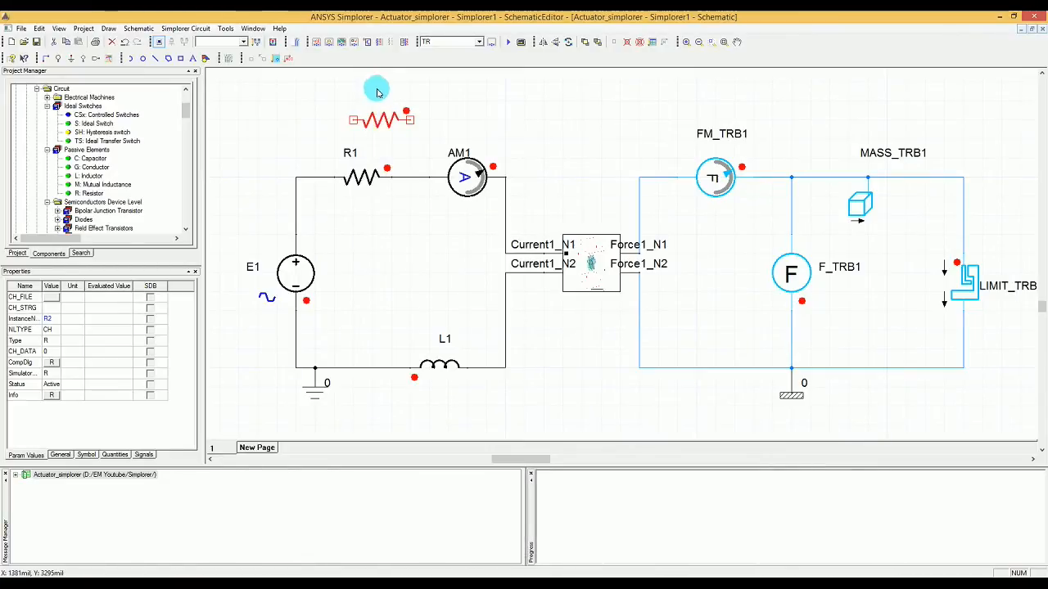
pyautogui.press('Escape')
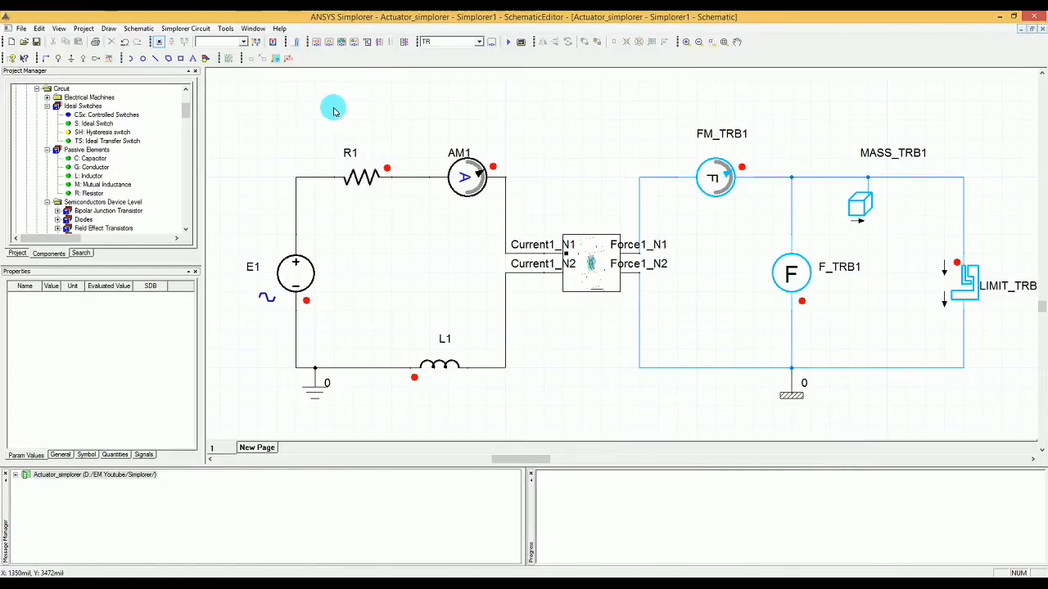
# Step: Review the resistance setting of resistor R1 and the inductance setting of inductor L1
pyautogui.doubleClick(358, 169)
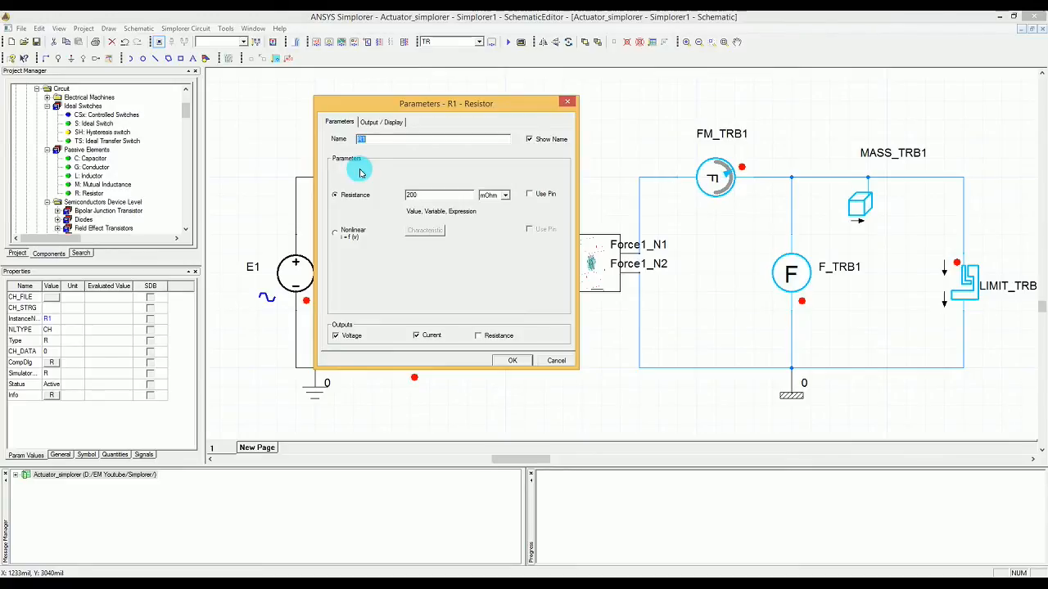
pyautogui.press('Return')
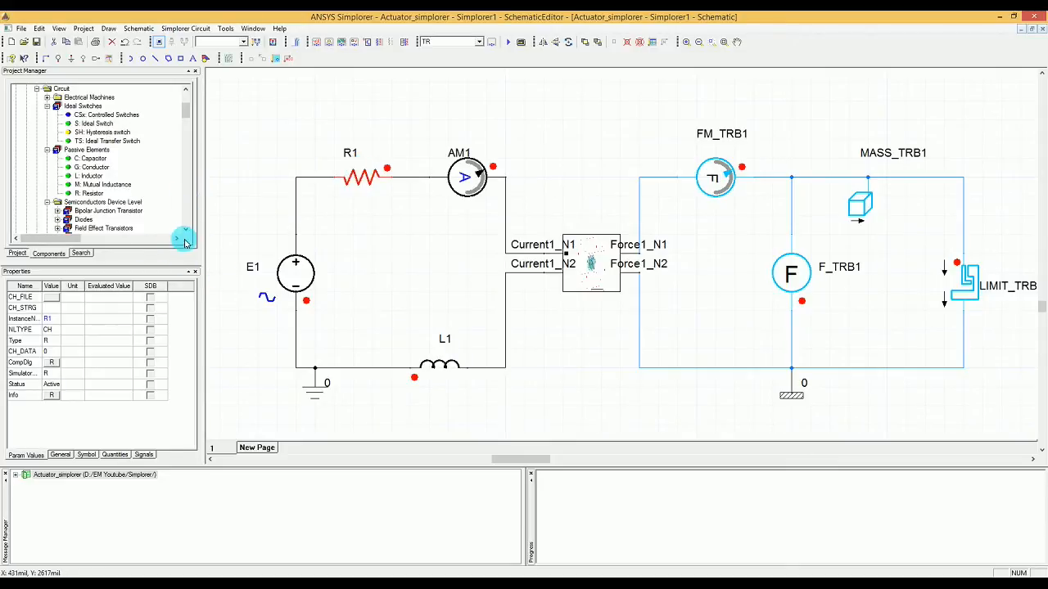
pyautogui.click(78, 253)
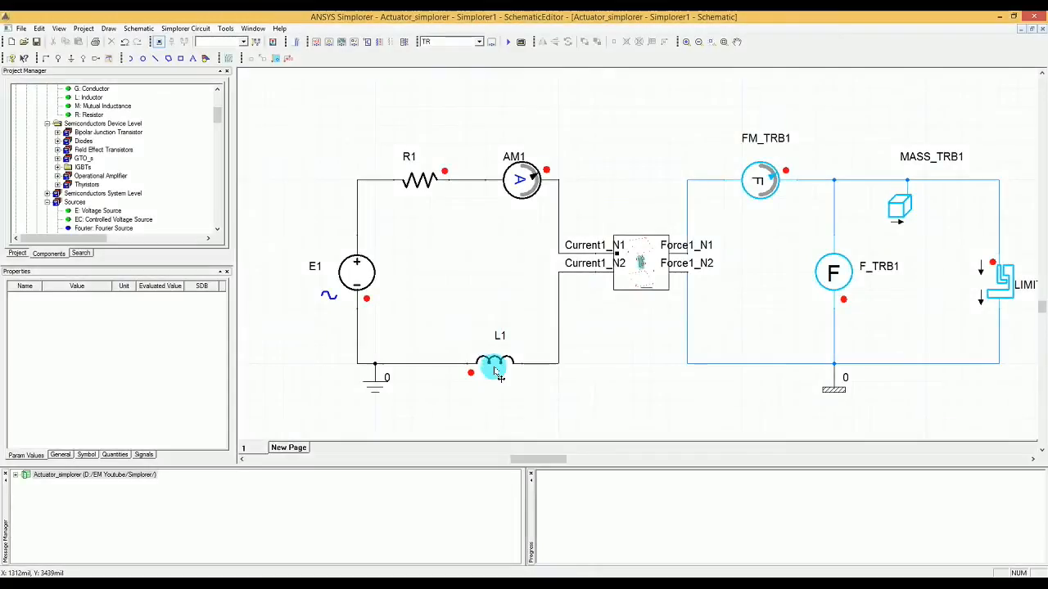
pyautogui.doubleClick(494, 366)
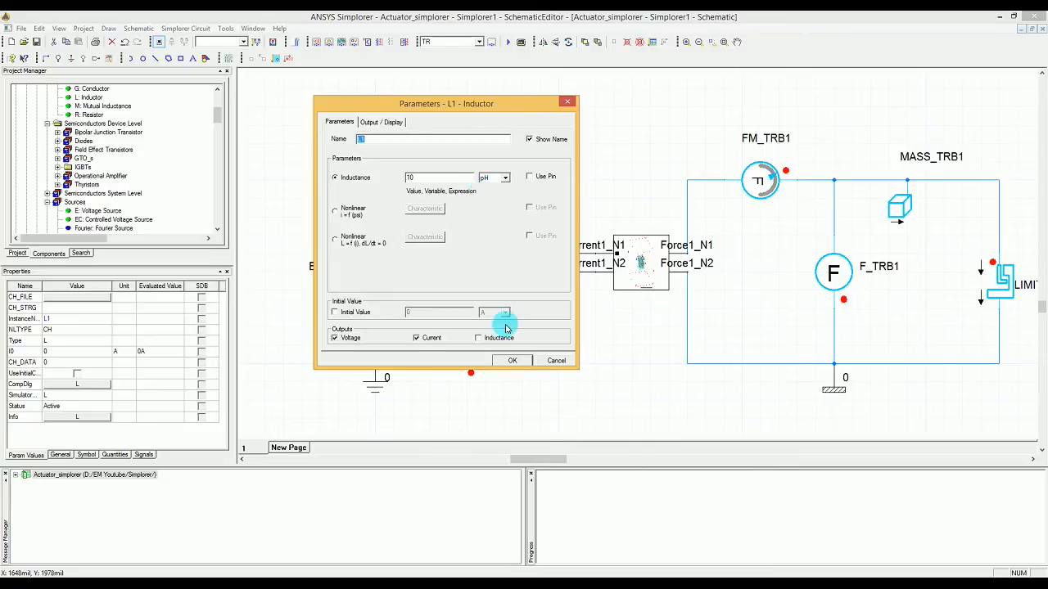
pyautogui.click(501, 361)
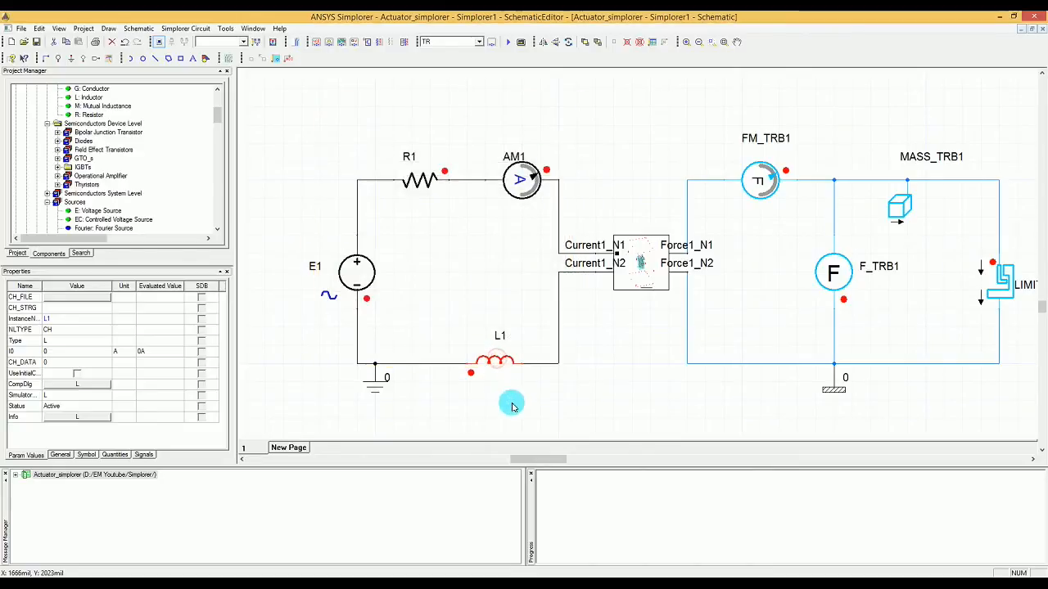
pyautogui.click(510, 401)
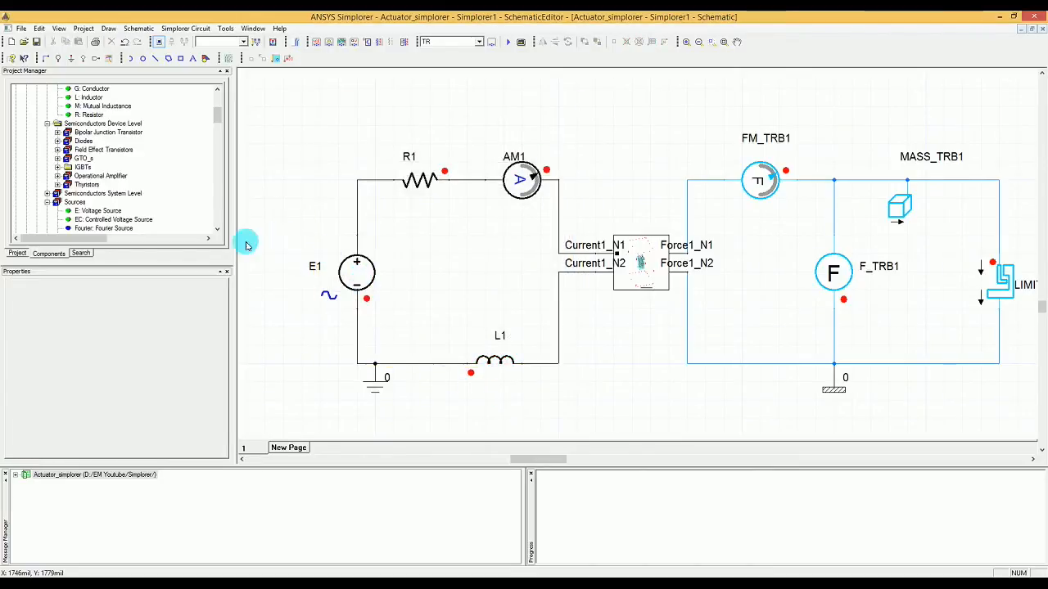
# Step: Place extra voltage sources from the Sources group in the empty area beside E1
pyautogui.click(89, 211)
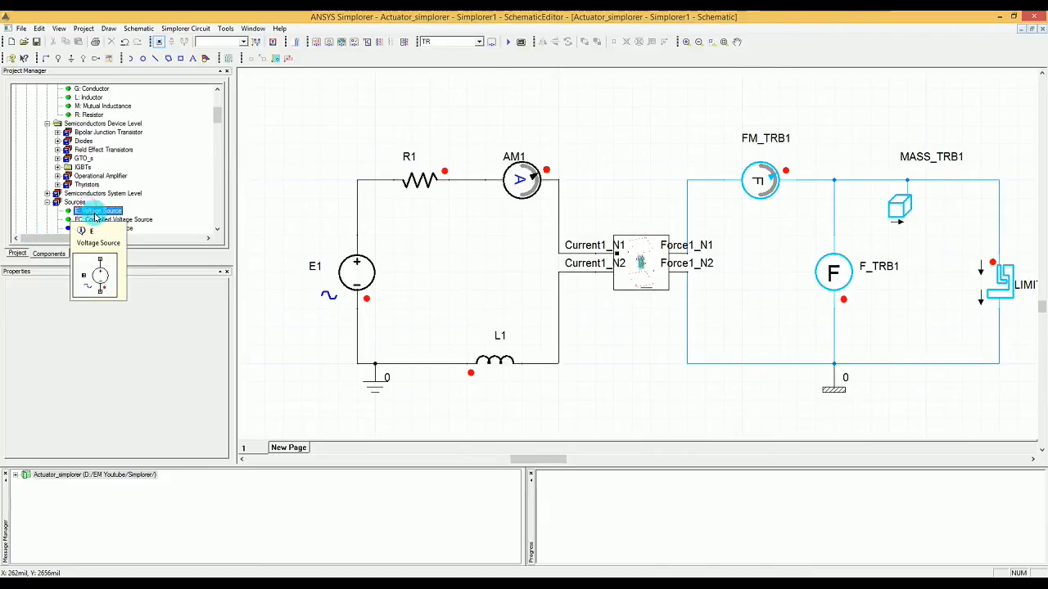
pyautogui.moveTo(92, 215); pyautogui.dragTo(282, 203)
pyautogui.click(282, 204)
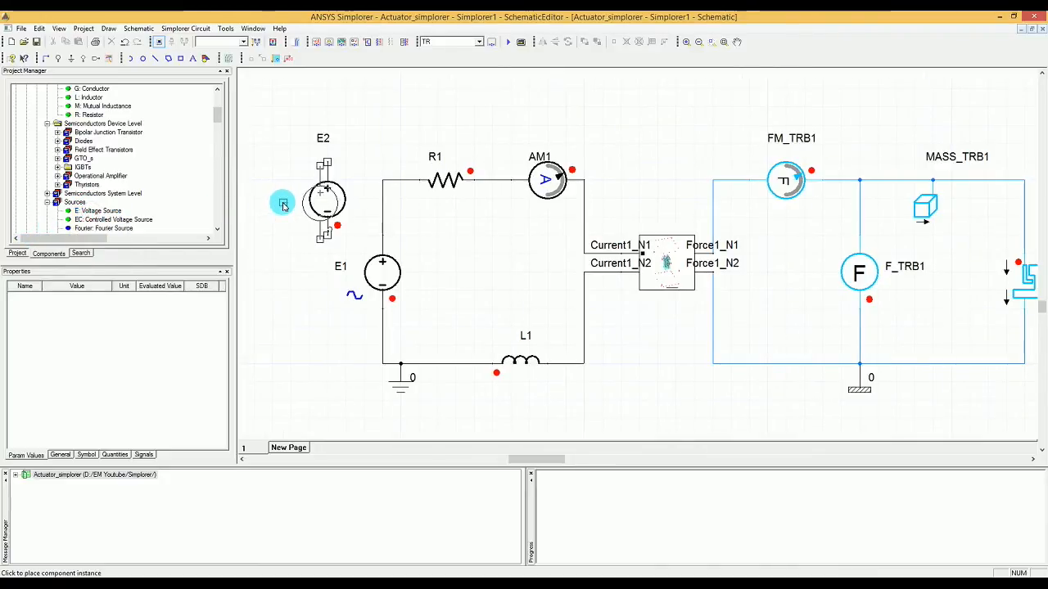
pyautogui.press('Escape')
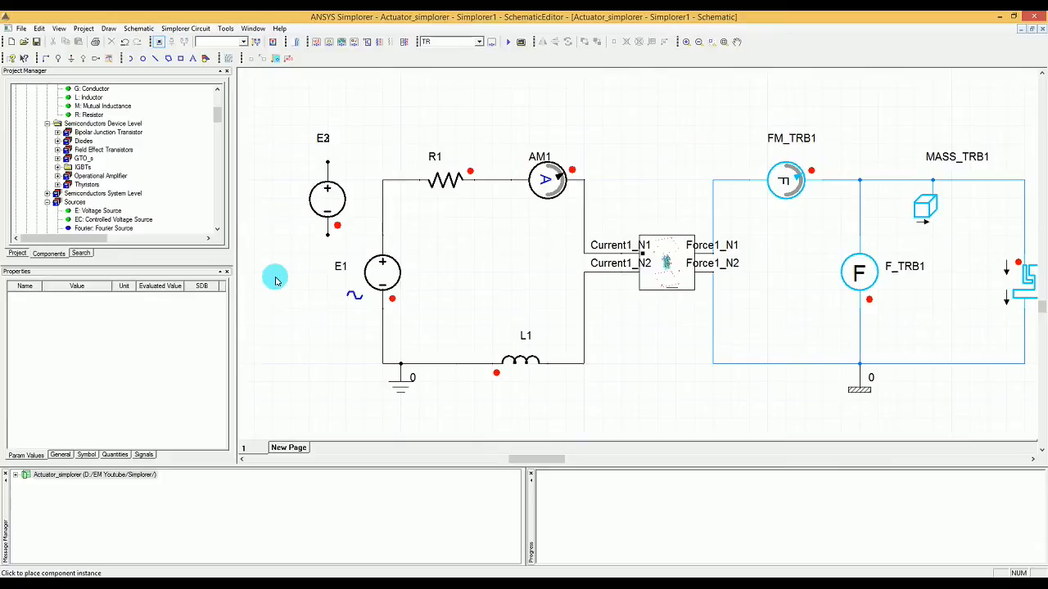
# Step: Check the parameters of the extra voltage source and delete both extra sources from the schematic
pyautogui.doubleClick(330, 200)
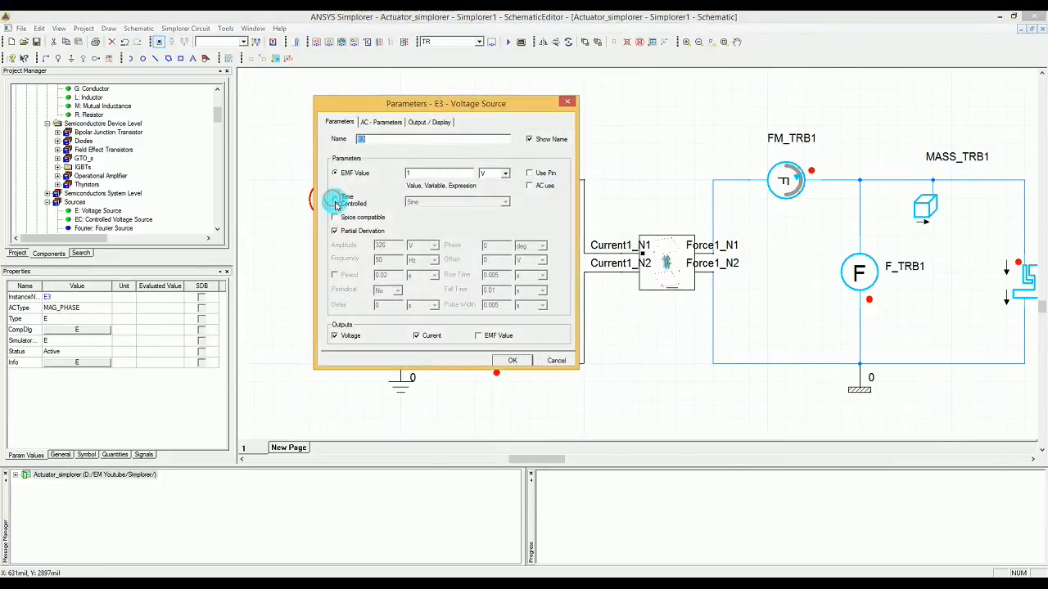
pyautogui.click(567, 101)
pyautogui.press('Delete')
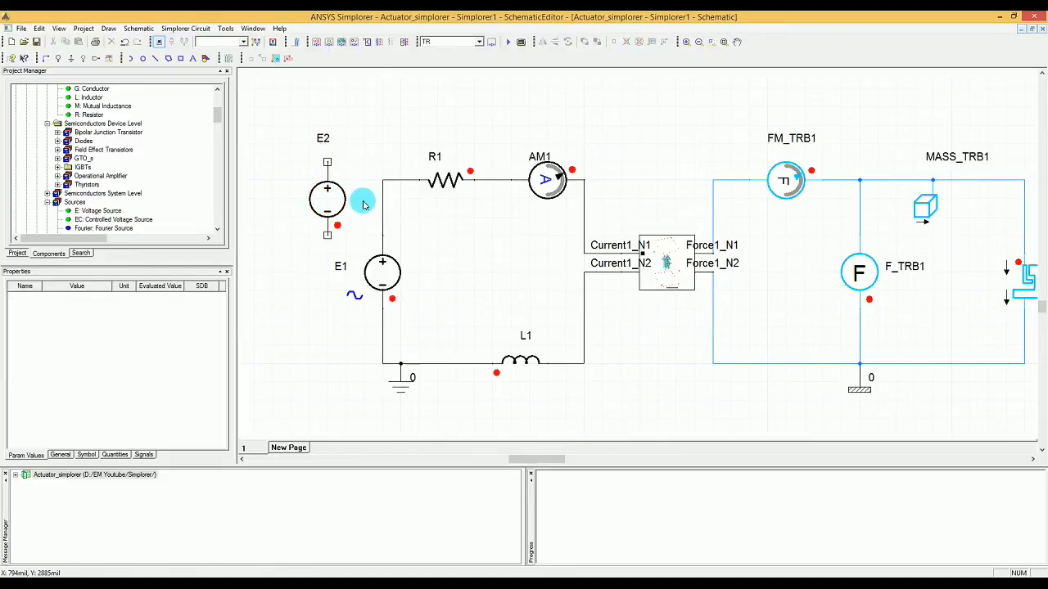
pyautogui.click(326, 197)
pyautogui.press('Delete')
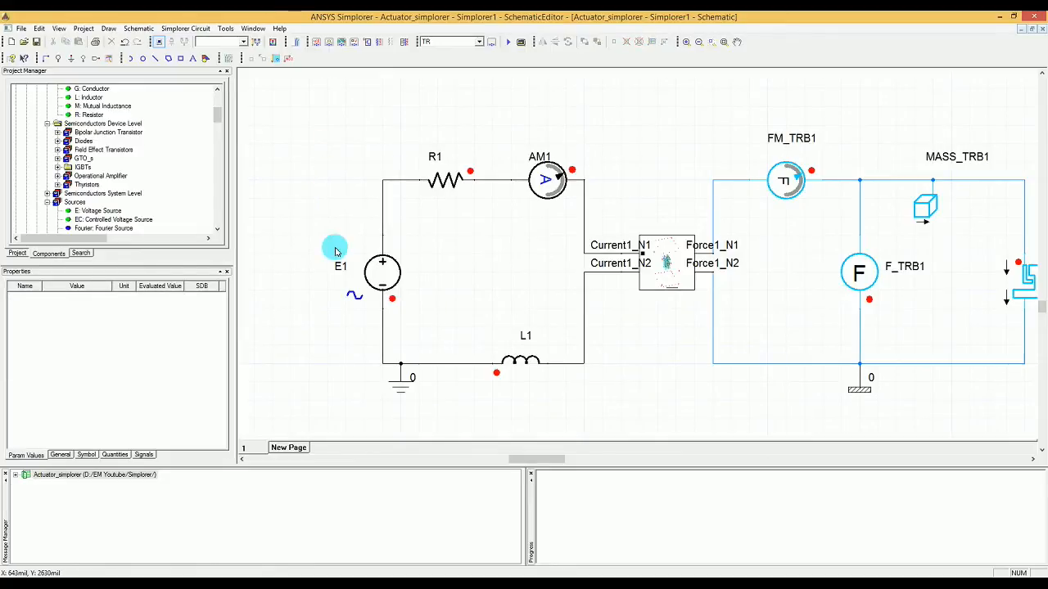
# Step: Review the time-controlled waveform, amplitude and timing parameters of voltage source E1
pyautogui.click(383, 274)
pyautogui.doubleClick(382, 274)
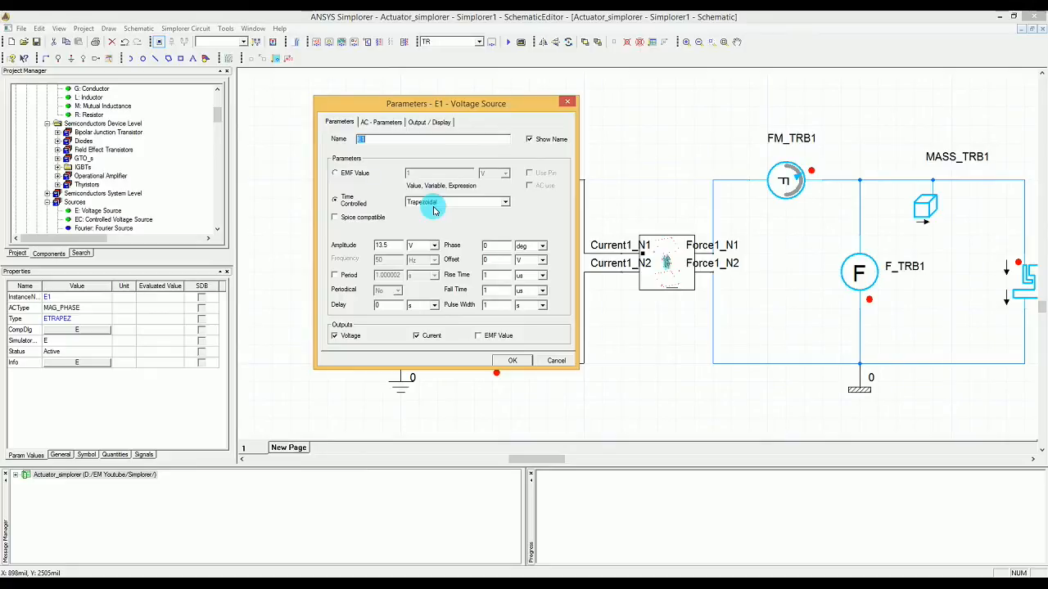
pyautogui.click(512, 361)
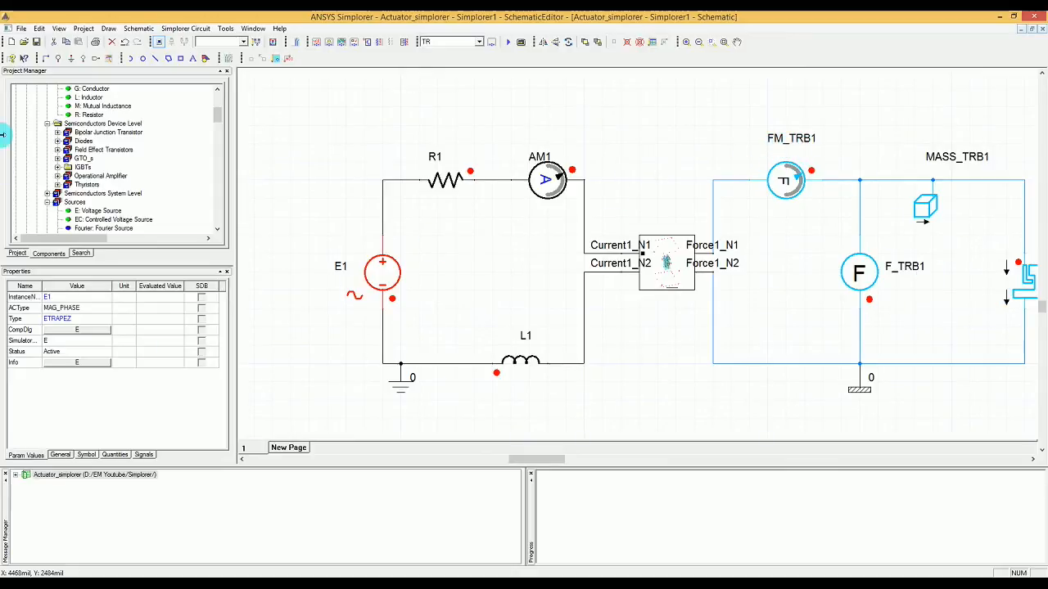
# Step: Search the component library for "Force meter"
pyautogui.click(76, 253)
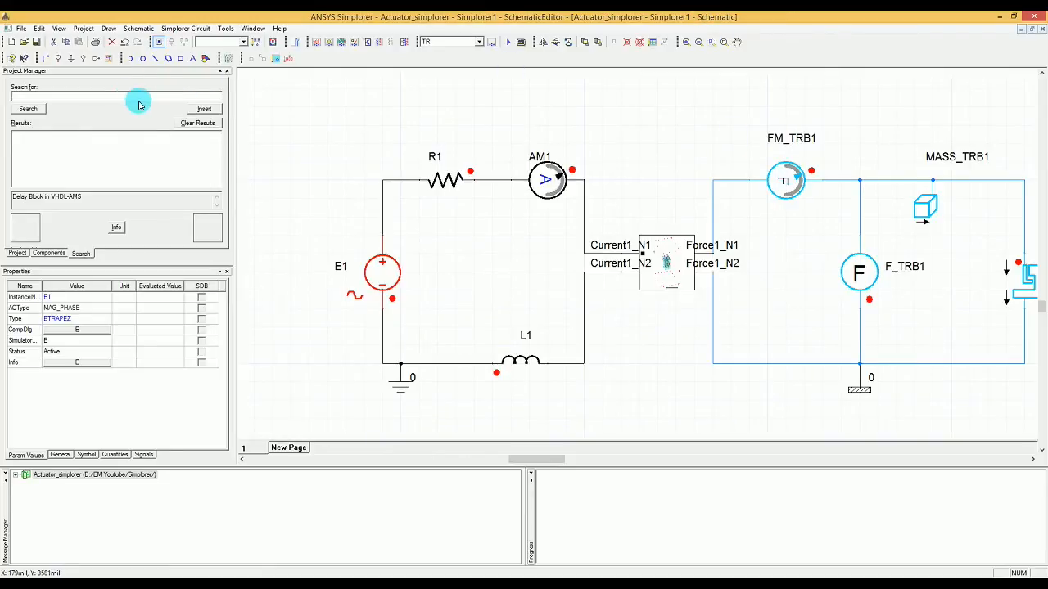
pyautogui.write('Force m')
pyautogui.write('ew')
pyautogui.write('ter')
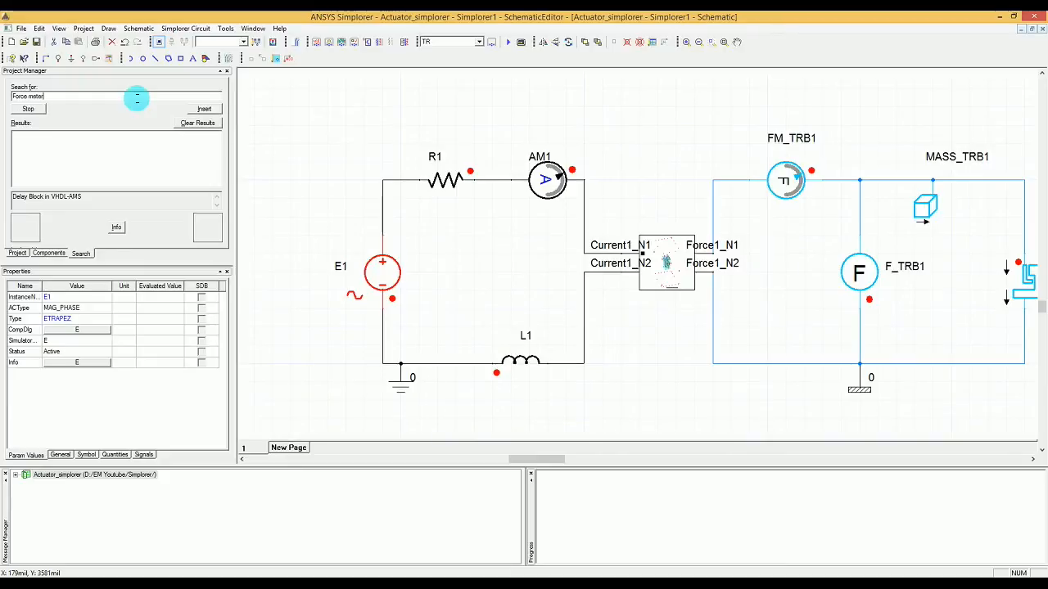
pyautogui.press('Return')
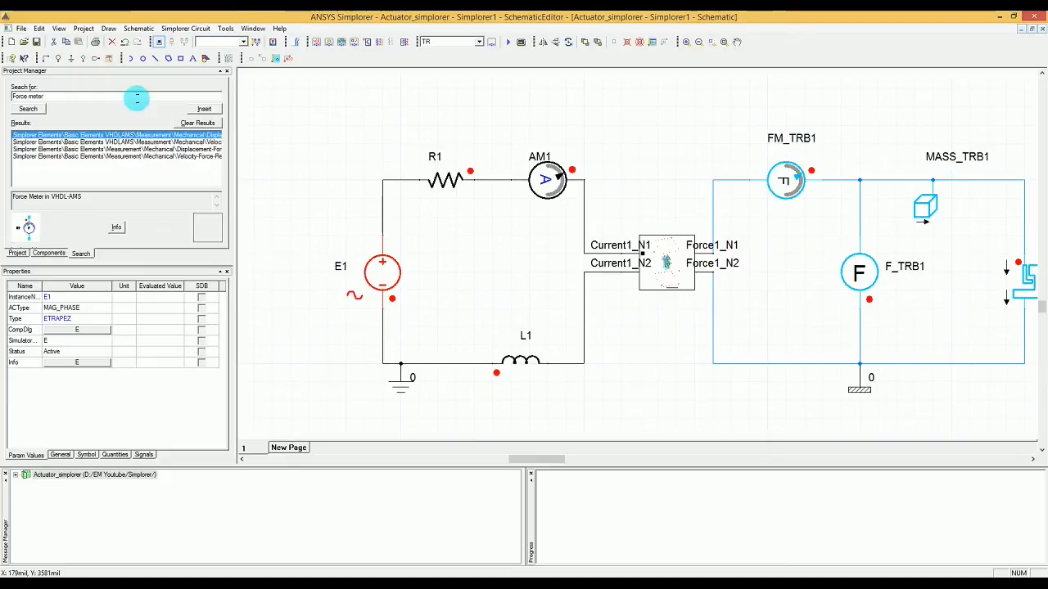
# Step: Compare the displacement-force and velocity-force Force Meter entries under Basic Elements, with their full library paths readable, and try picking up the displacement-force one
pyautogui.click(131, 149)
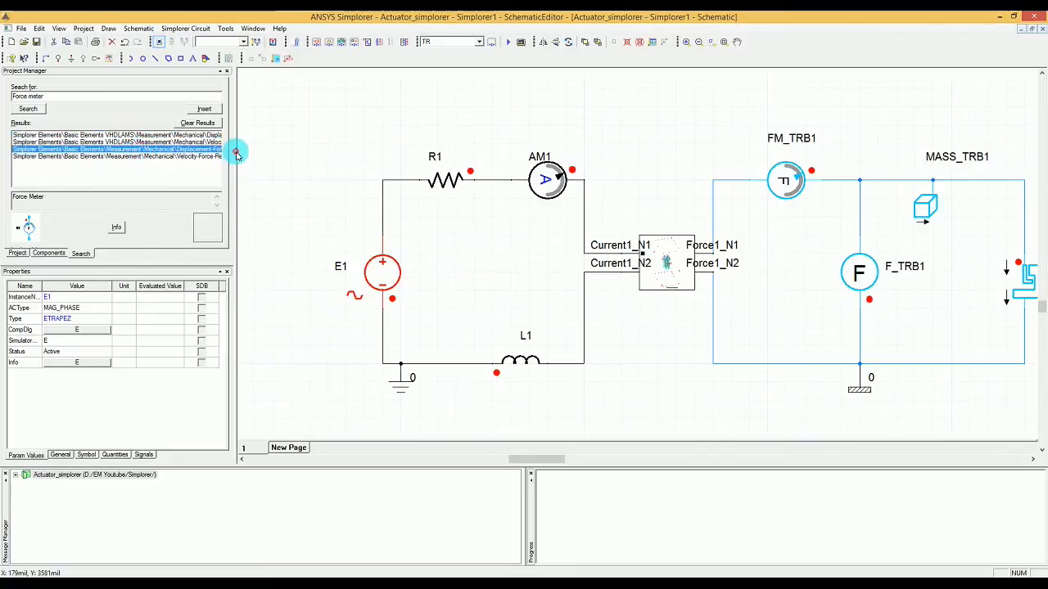
pyautogui.moveTo(237, 154); pyautogui.dragTo(345, 156)
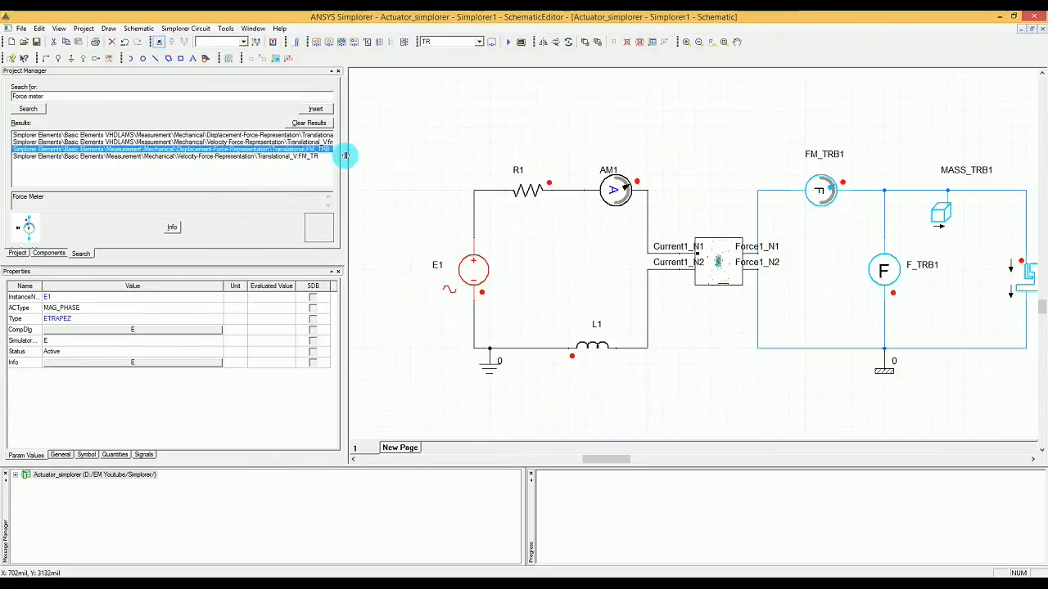
pyautogui.click(226, 156)
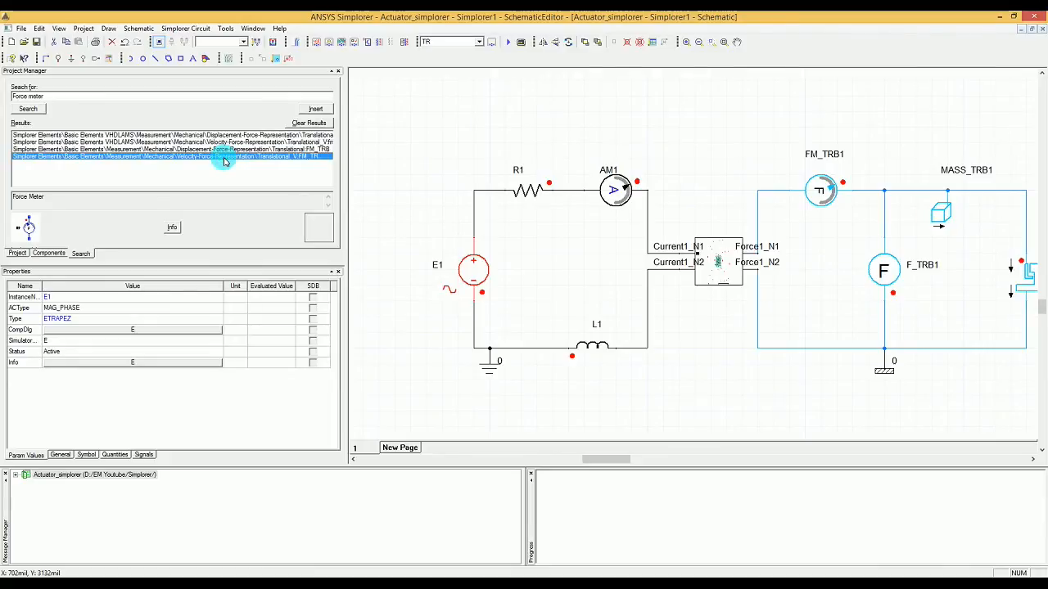
pyautogui.click(269, 150)
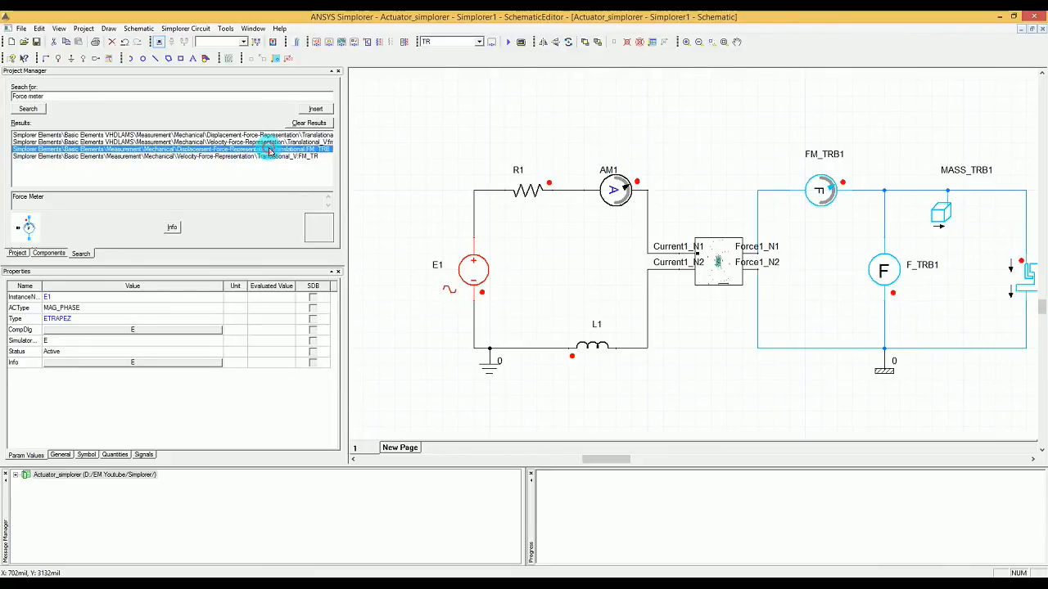
pyautogui.click(270, 158)
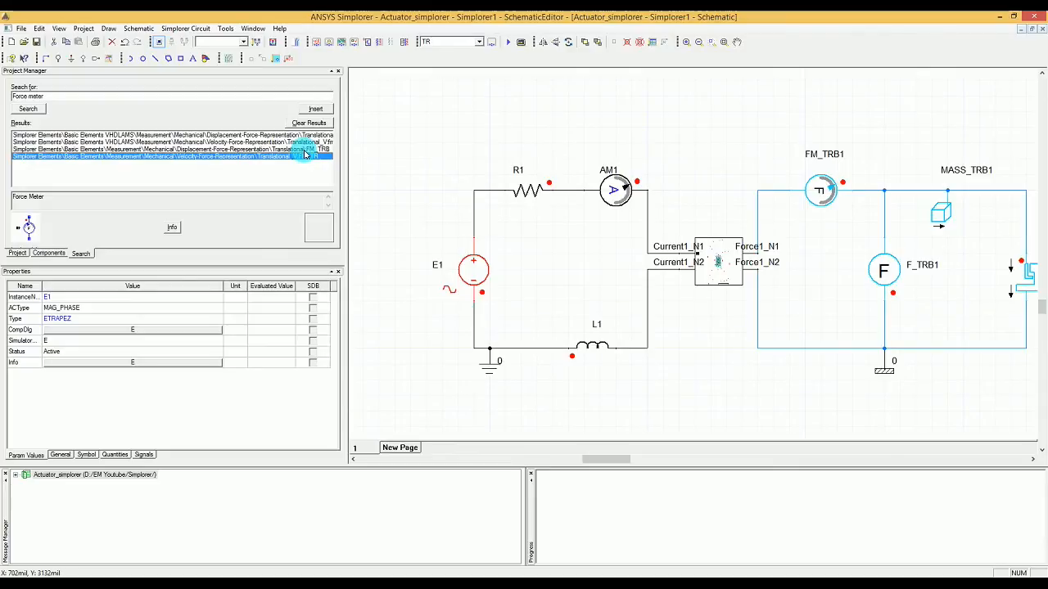
pyautogui.click(302, 149)
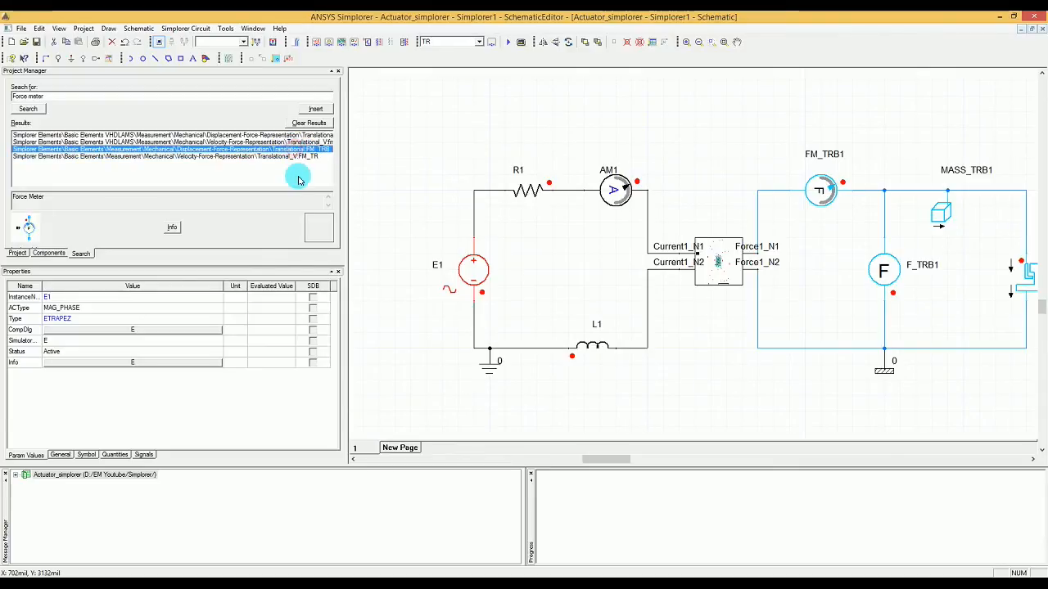
pyautogui.doubleClick(194, 156)
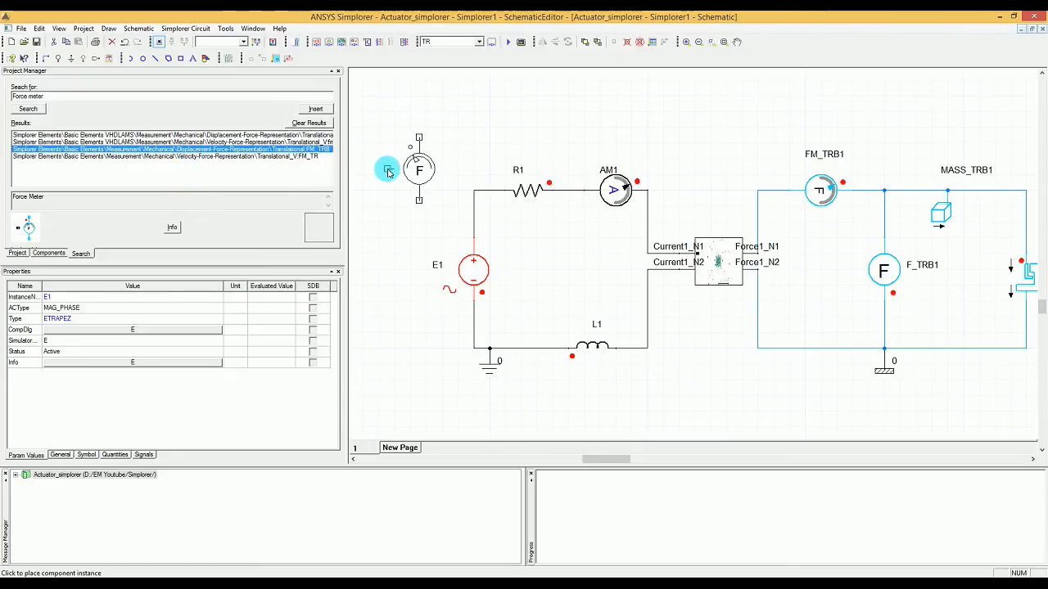
pyautogui.press('Escape')
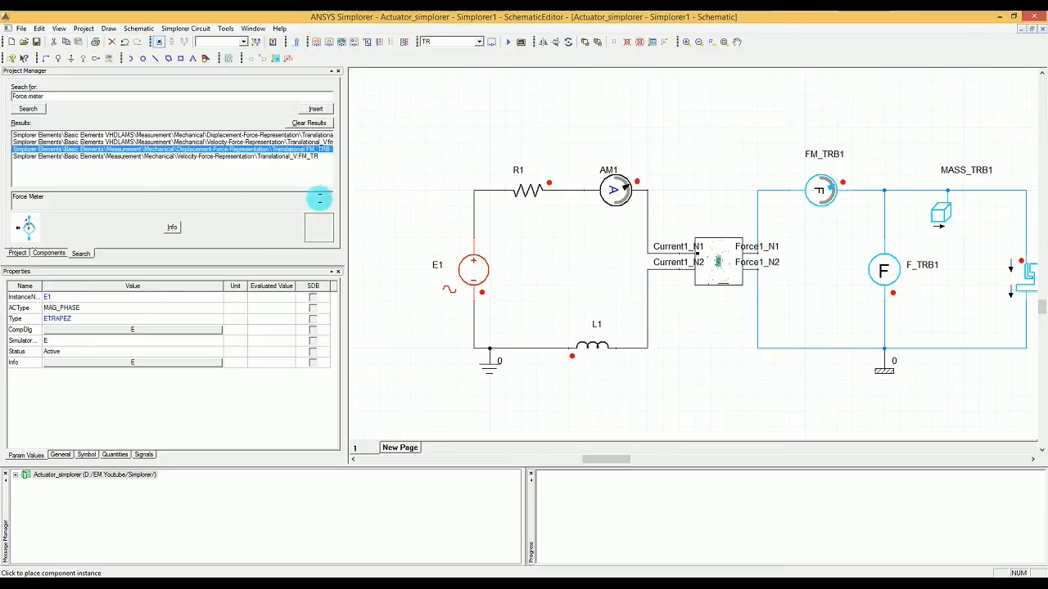
# Step: Search the component library for "FM_TRB" and select the Basic Elements displacement-force entry that is not VHDL-AMS
pyautogui.click(59, 96)
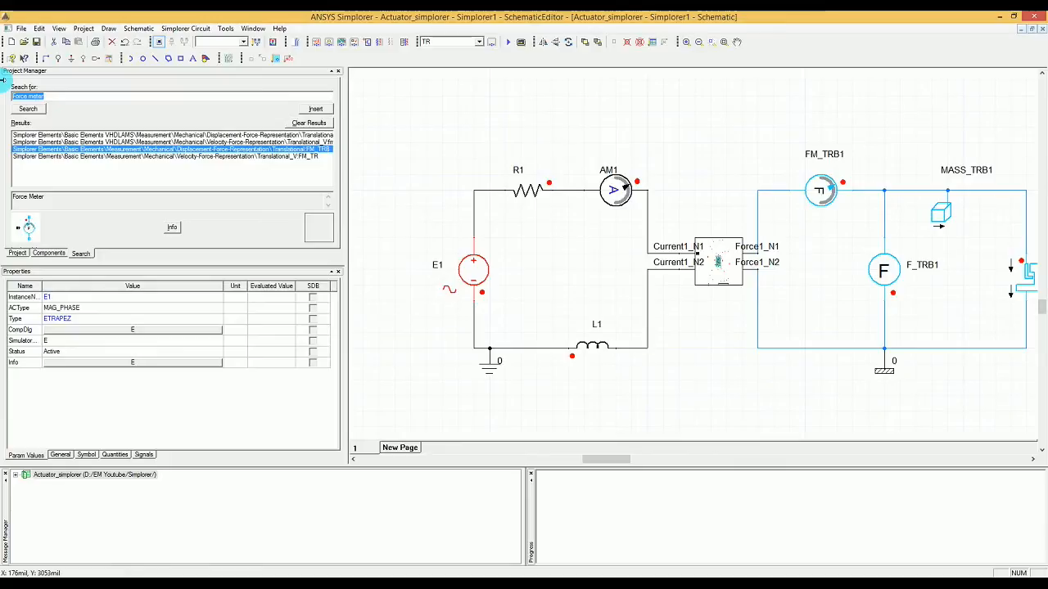
pyautogui.write('FM_TRB')
pyautogui.press('Return')
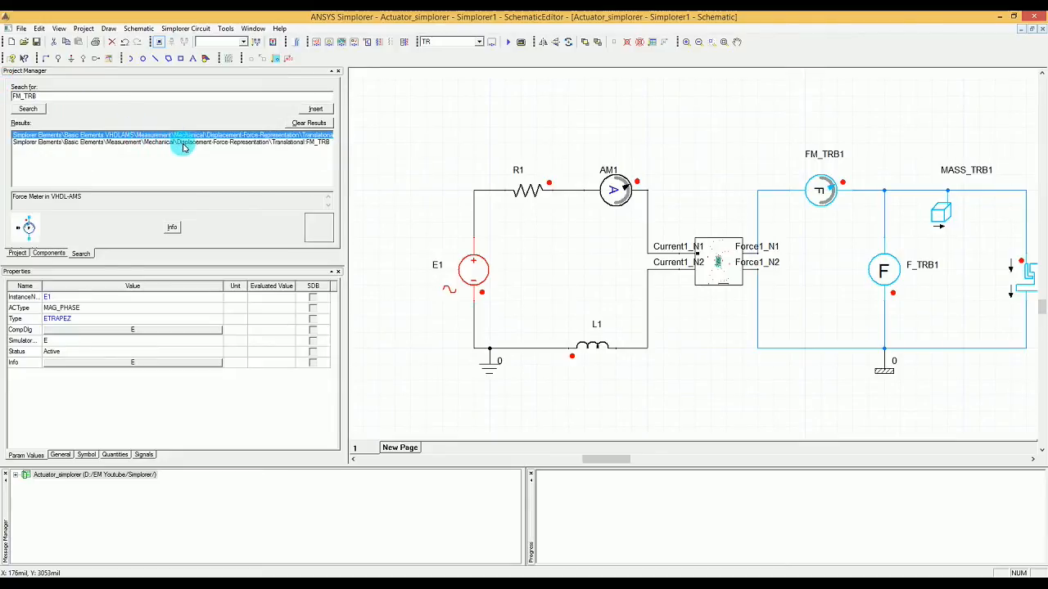
pyautogui.click(248, 142)
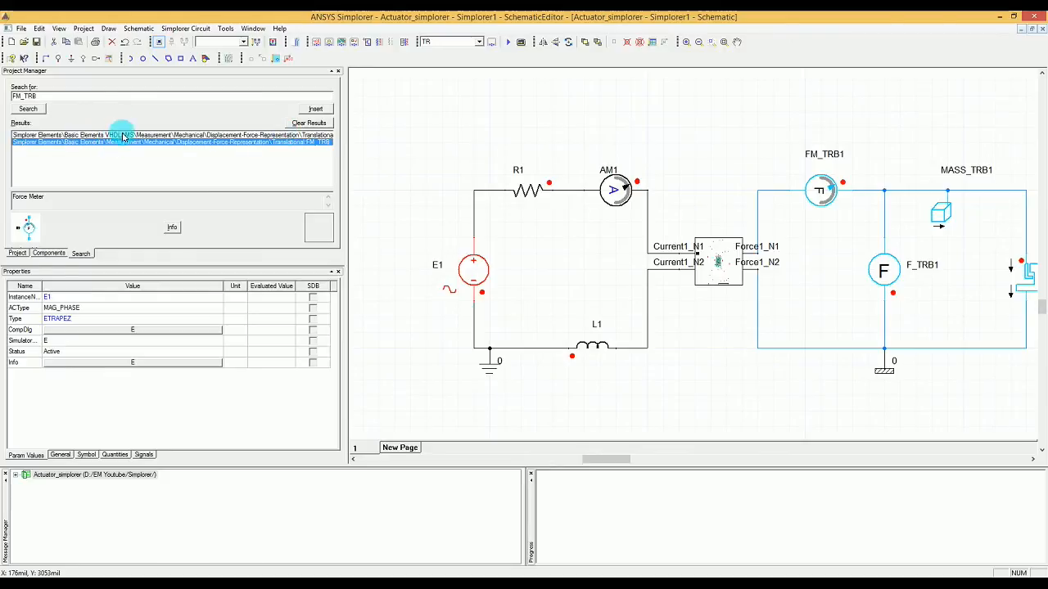
# Step: Place an extra FM_TRB force meter in the empty area above R1 and delete it from the schematic
pyautogui.doubleClick(189, 146)
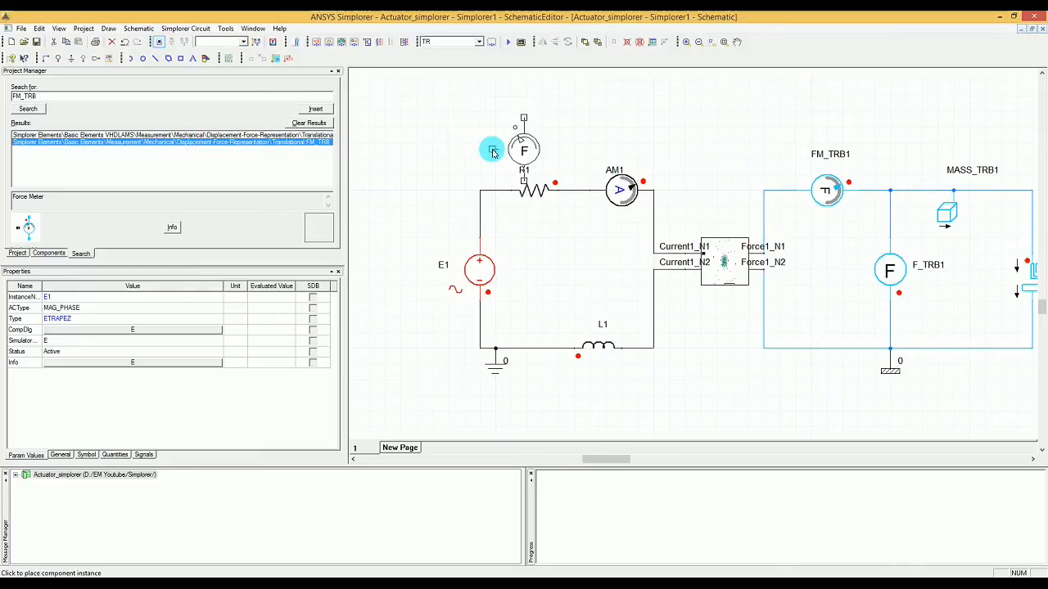
pyautogui.click(461, 130)
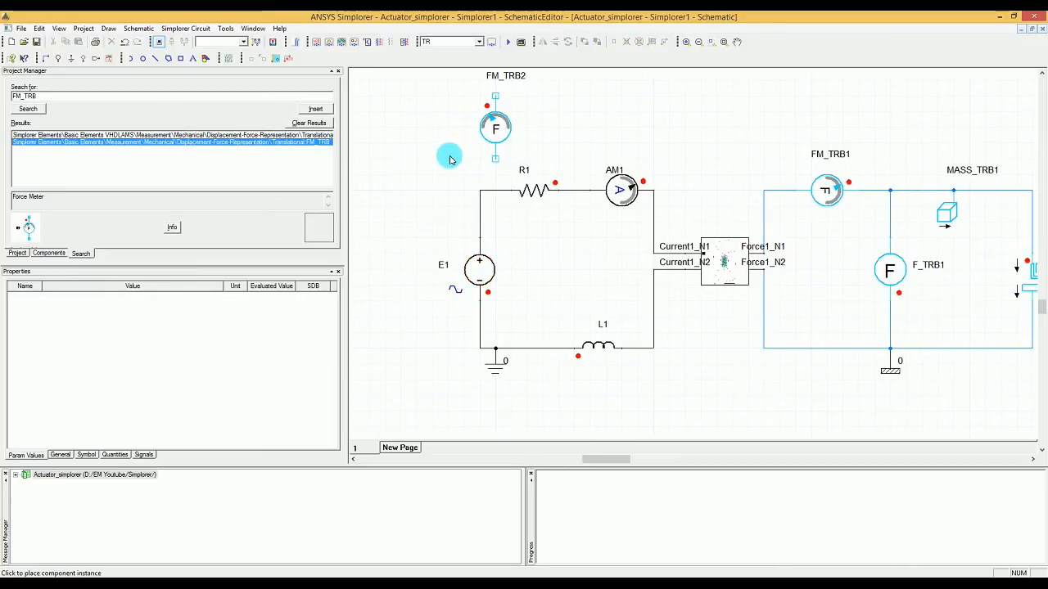
pyautogui.click(488, 131)
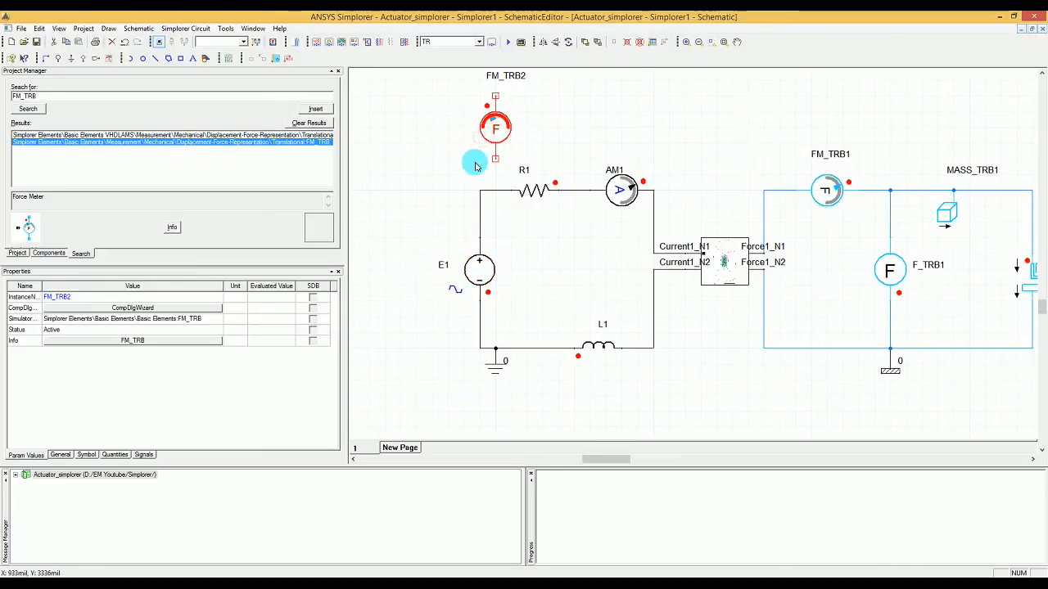
pyautogui.press('Delete')
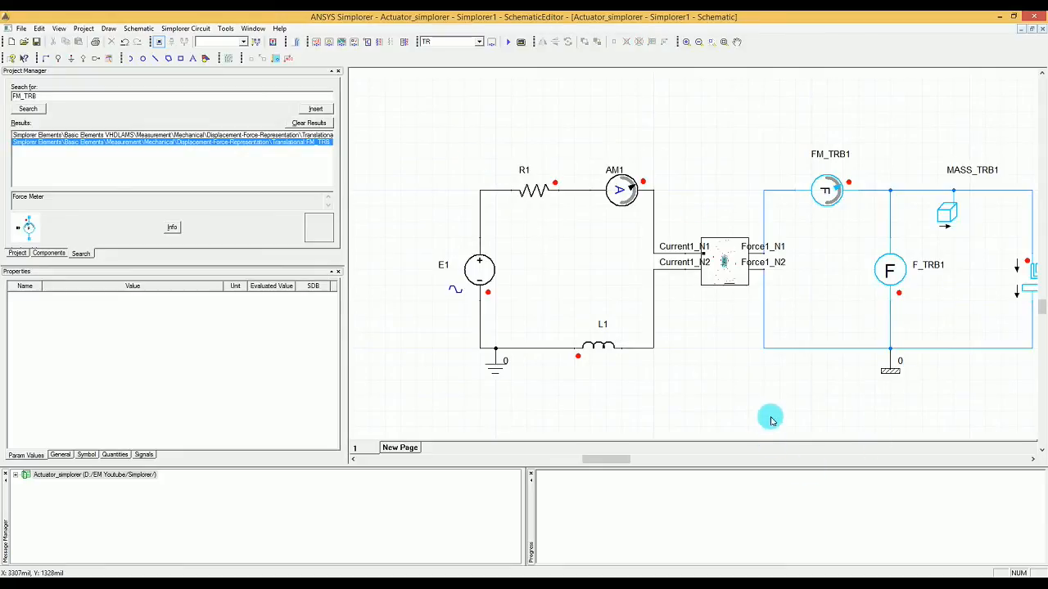
# Step: Narrow the project and properties area and fit the whole coupled circuit in the schematic view
pyautogui.click(767, 392)
pyautogui.rightClick(643, 370)
pyautogui.click(597, 379)
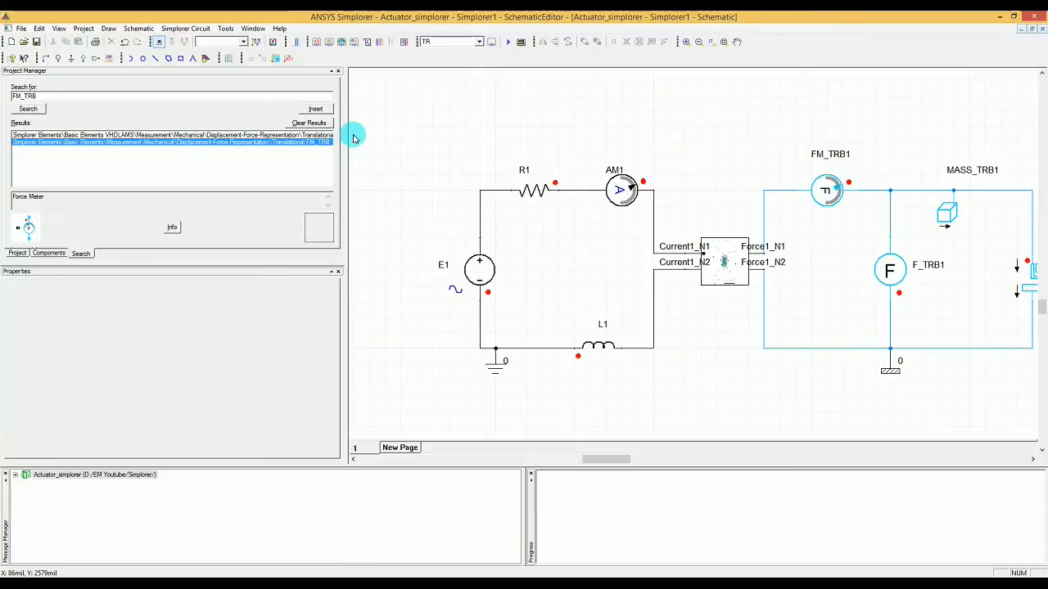
pyautogui.moveTo(346, 133); pyautogui.dragTo(174, 133)
pyautogui.click(292, 161)
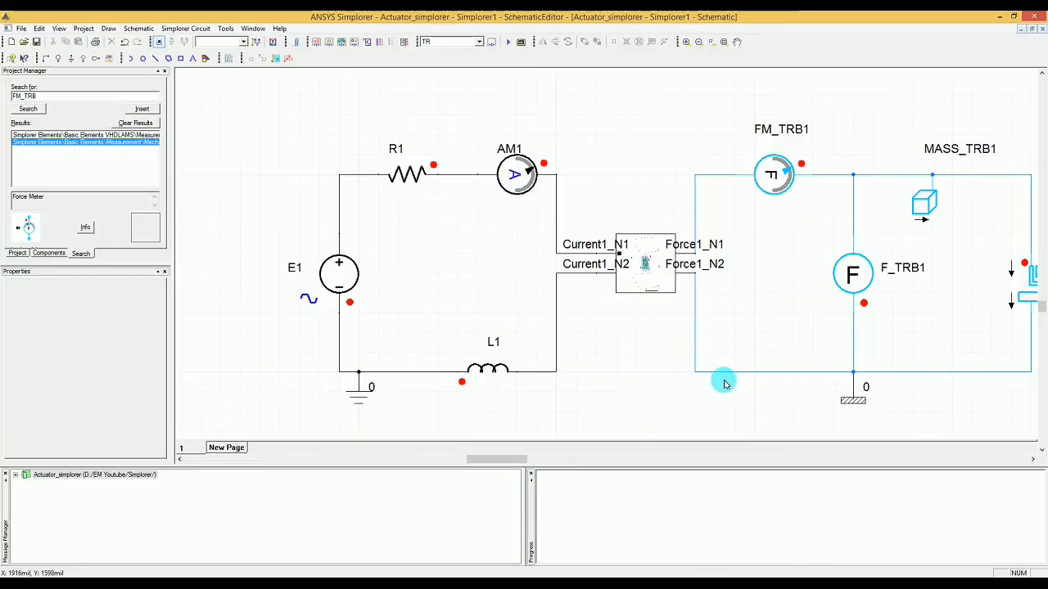
pyautogui.hotkey('ctrl', 'd')
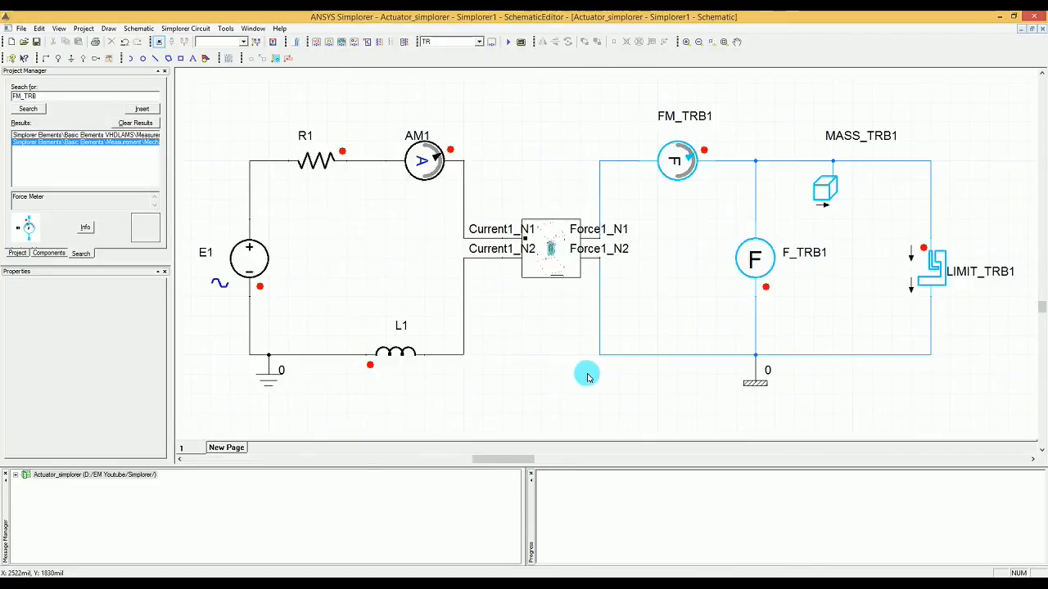
# Step: Review the spring, damping and position limits of limit stop LIMIT_TRB1 and the mass and initial conditions of MASS_TRB1
pyautogui.doubleClick(952, 285)
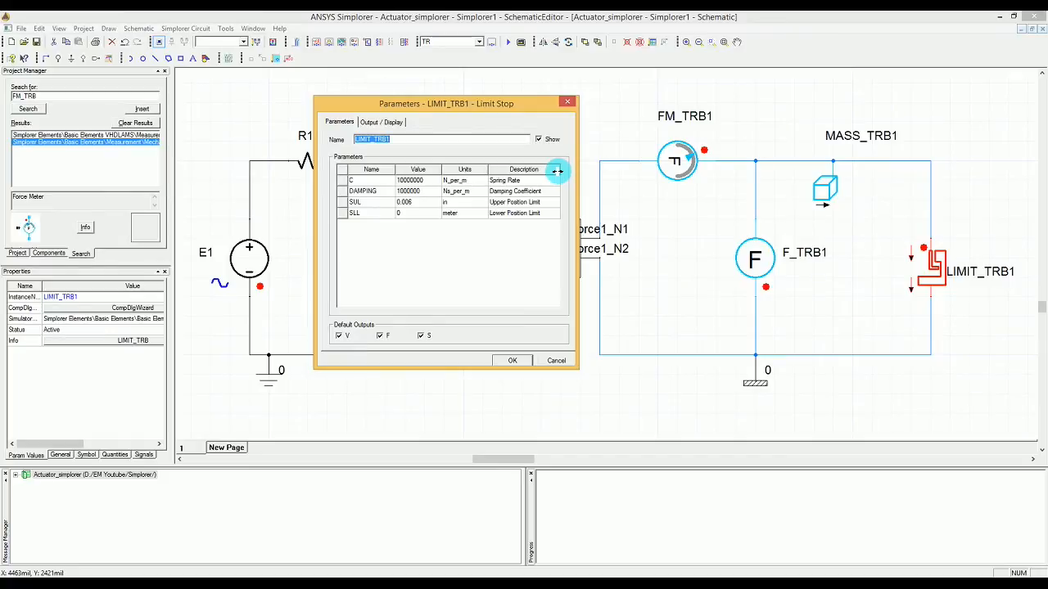
pyautogui.click(413, 203)
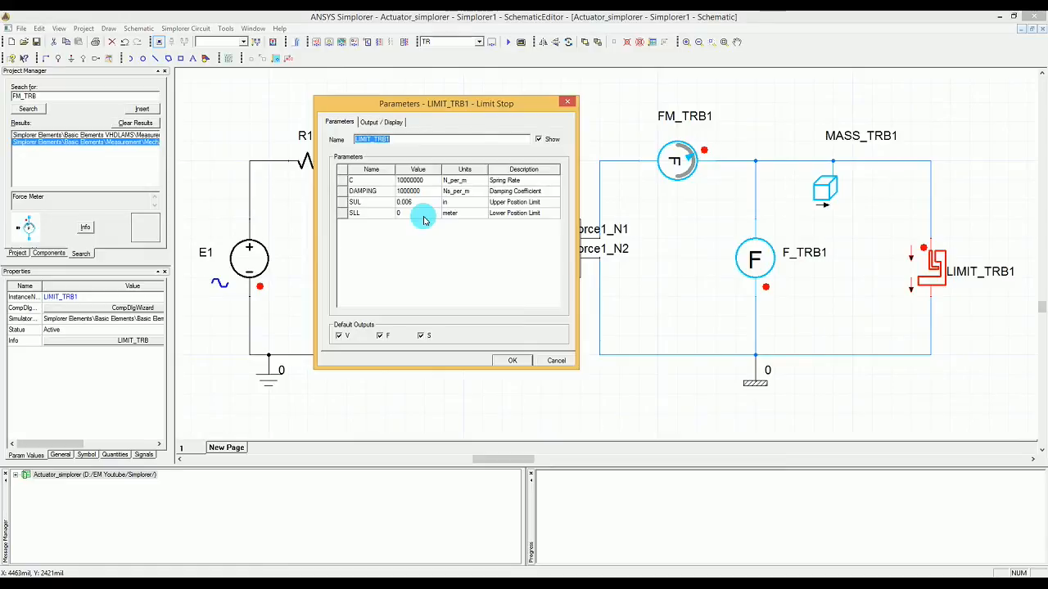
pyautogui.click(518, 362)
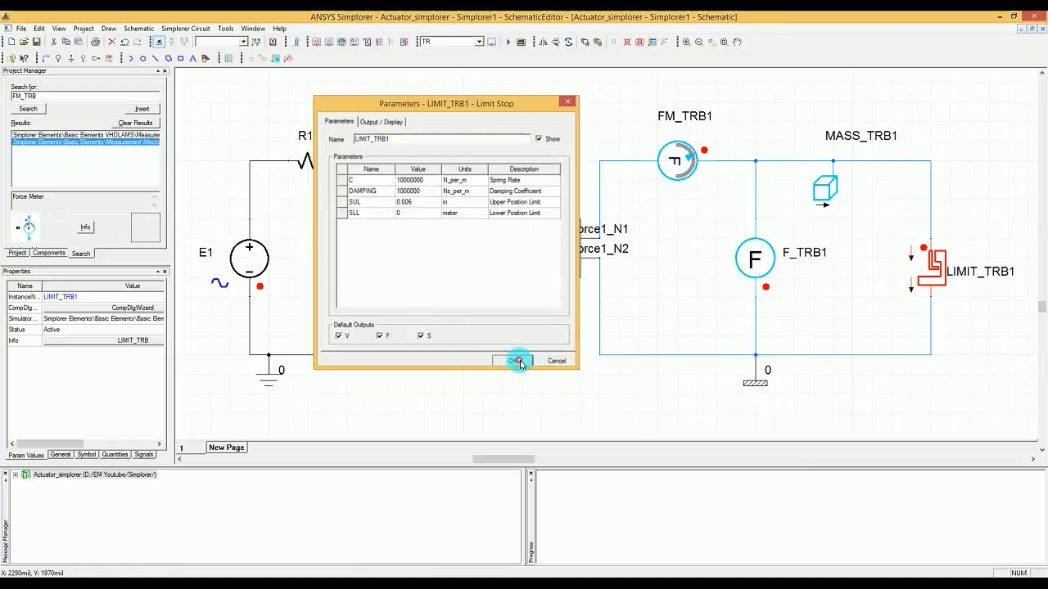
pyautogui.doubleClick(823, 190)
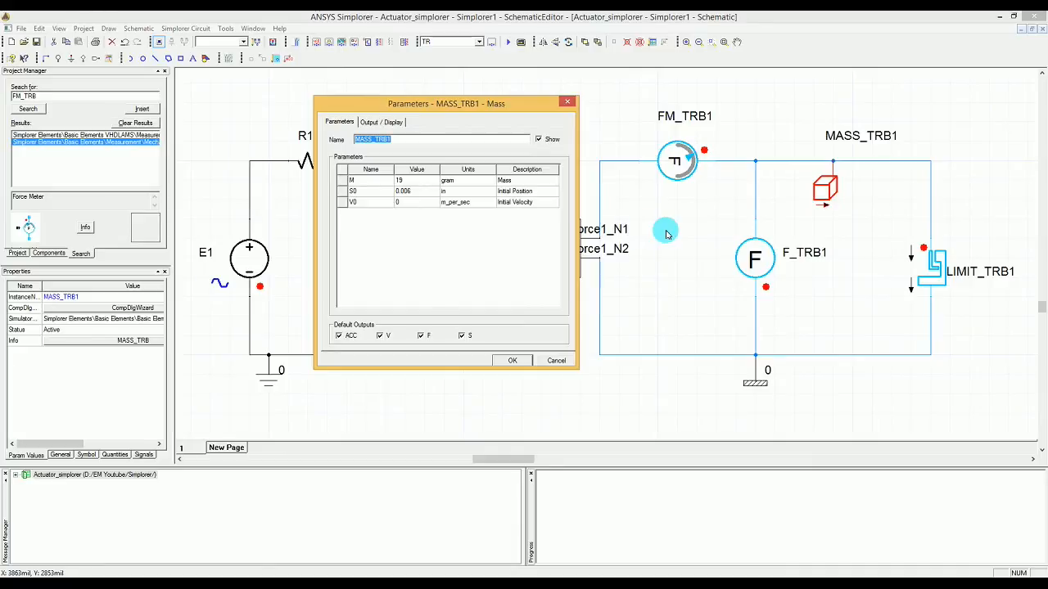
pyautogui.click(512, 362)
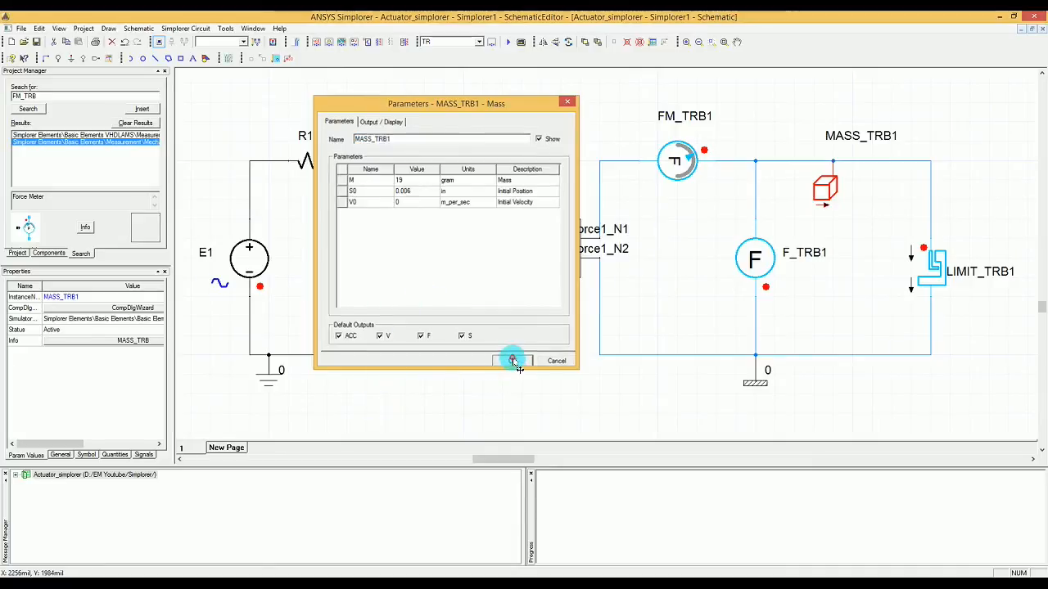
pyautogui.click(666, 388)
# Step: Review the parameters of force meter FM_TRB1 and the constant force setting and outputs of force source F_TRB1
pyautogui.doubleClick(676, 164)
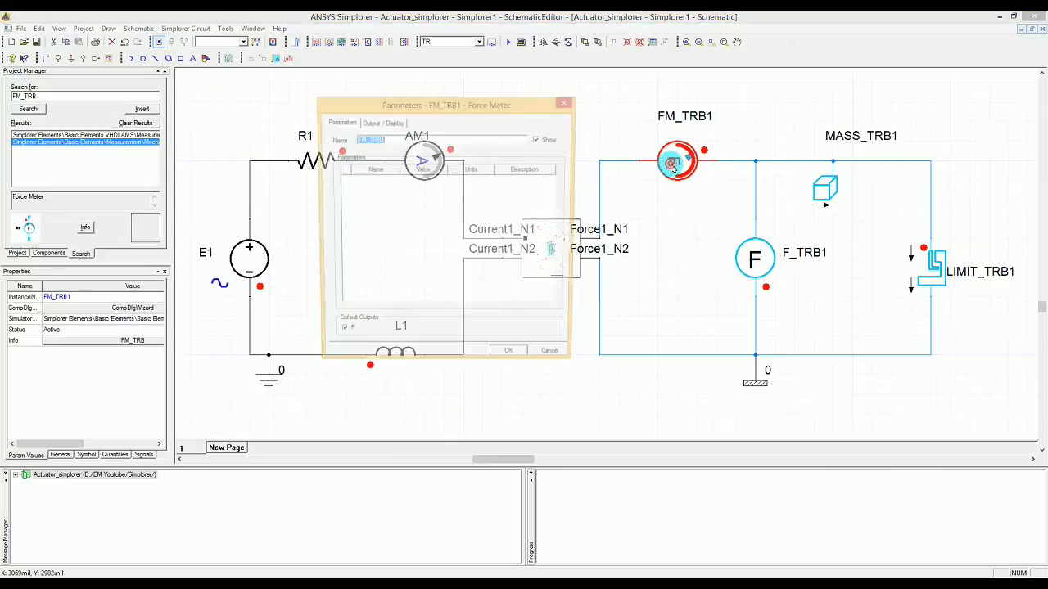
pyautogui.click(563, 104)
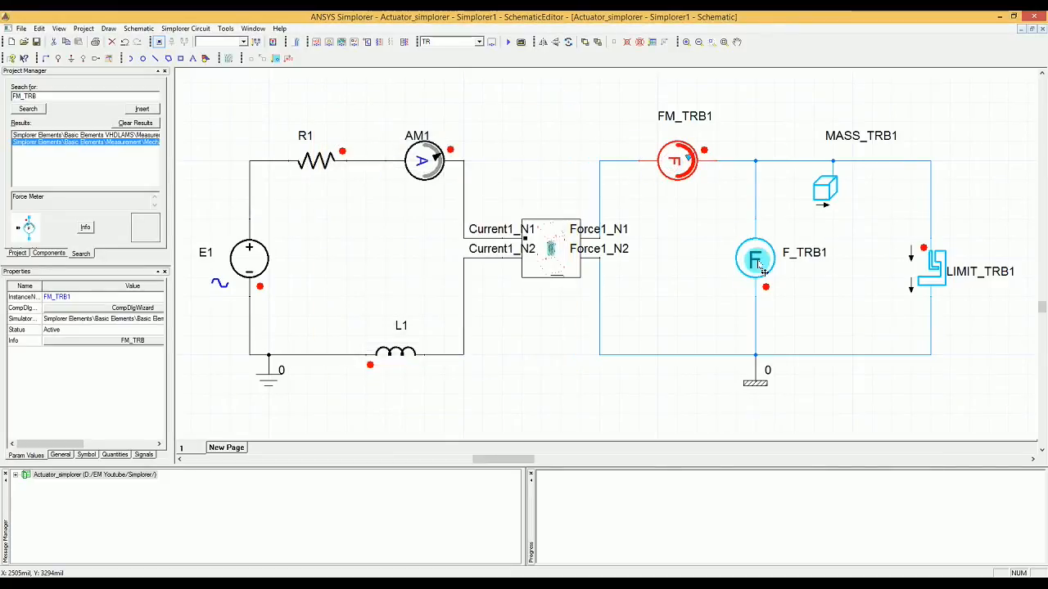
pyautogui.doubleClick(758, 261)
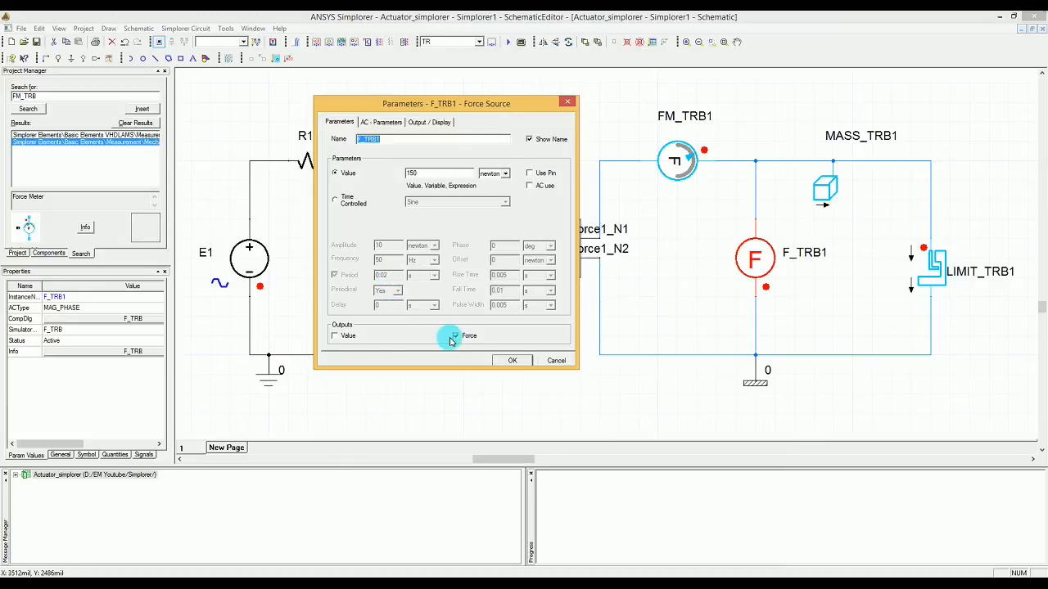
pyautogui.click(513, 360)
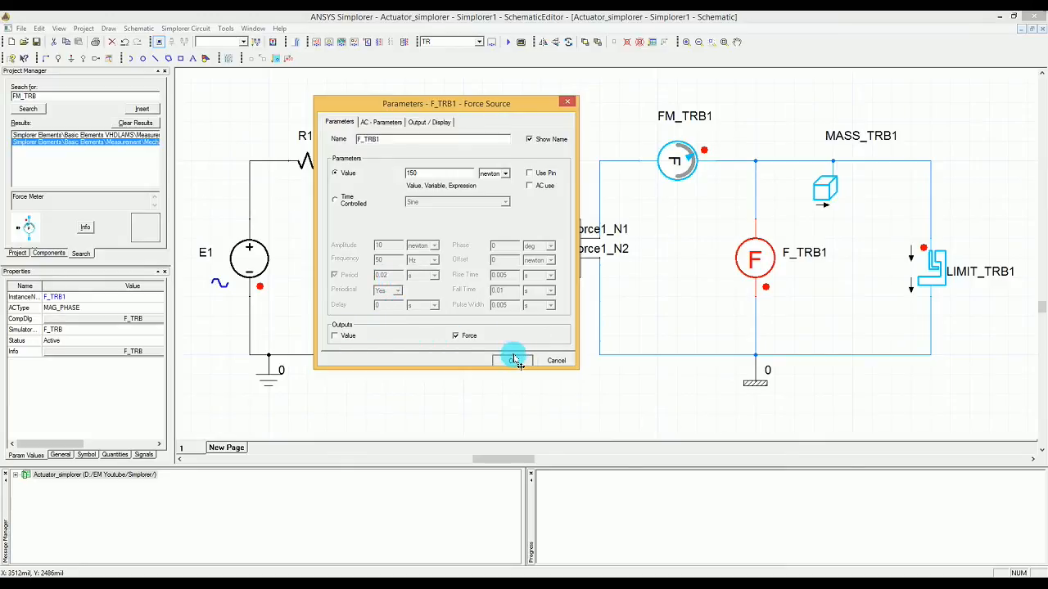
pyautogui.click(543, 362)
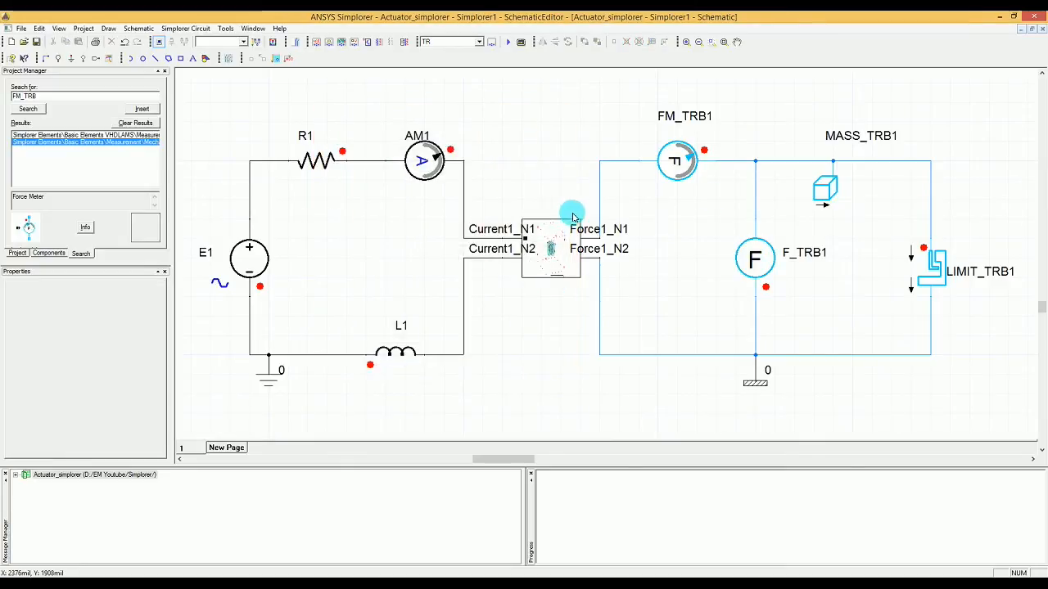
pyautogui.click(769, 369)
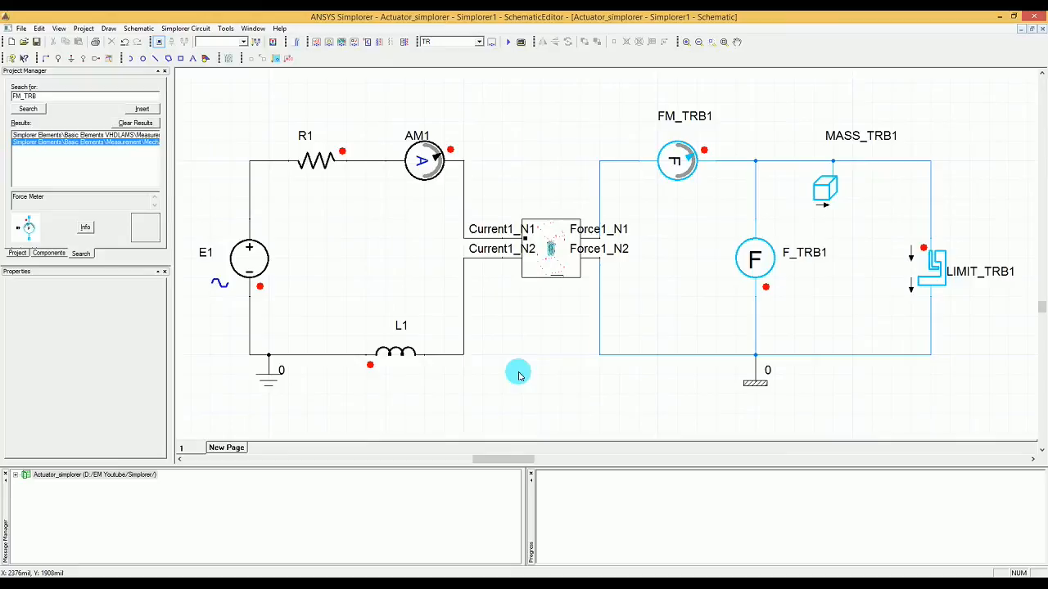
# Step: Clear the text from the component search field
pyautogui.doubleClick(31, 96)
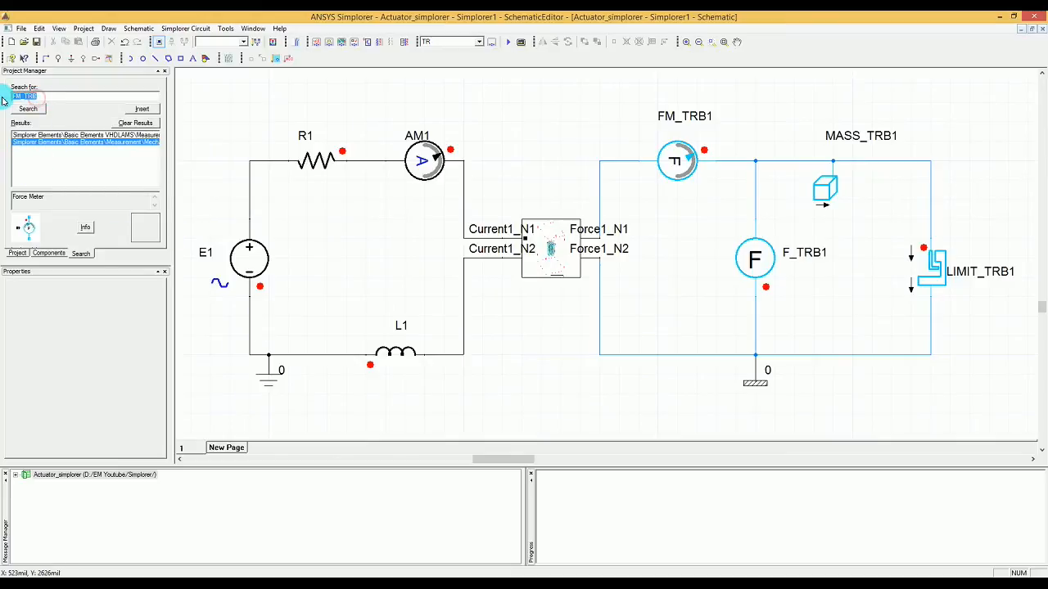
pyautogui.press('Delete')
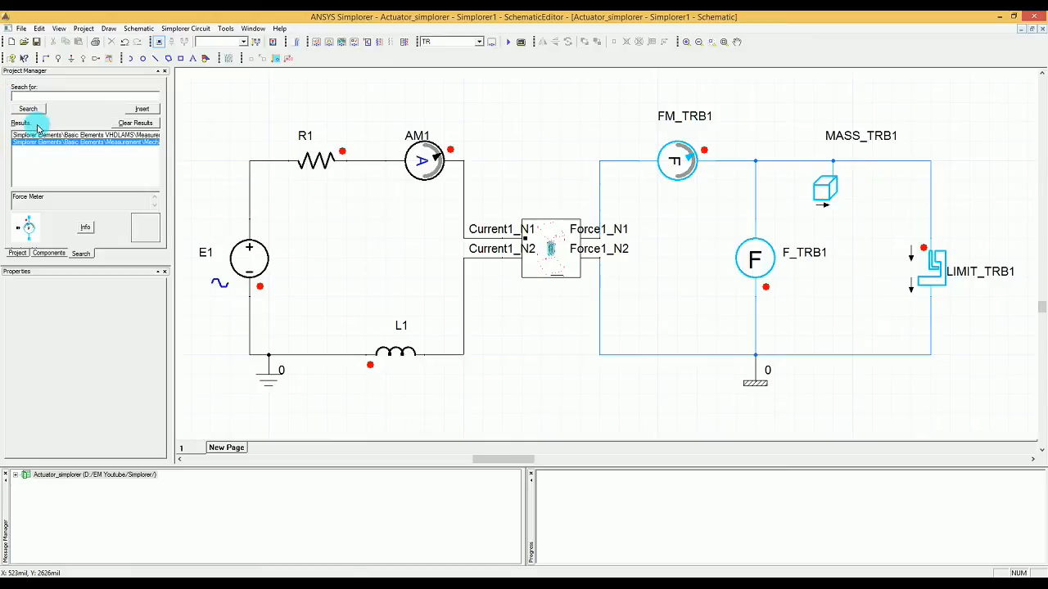
pyautogui.click(71, 58)
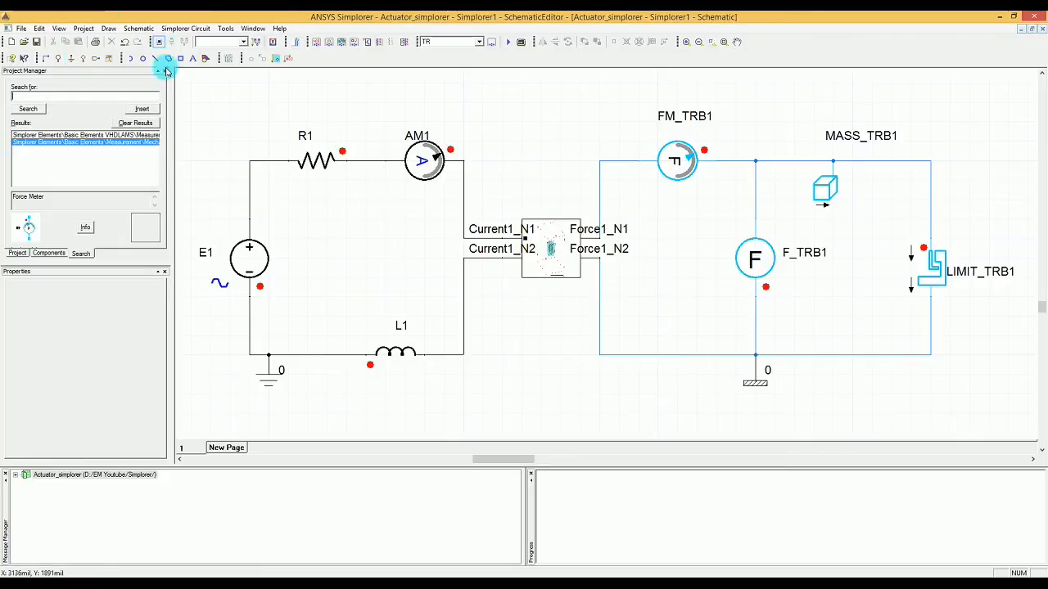
# Step: Try to place an additional ground on the lower wire of the mechanical circuit, beside its existing ground
pyautogui.click(71, 58)
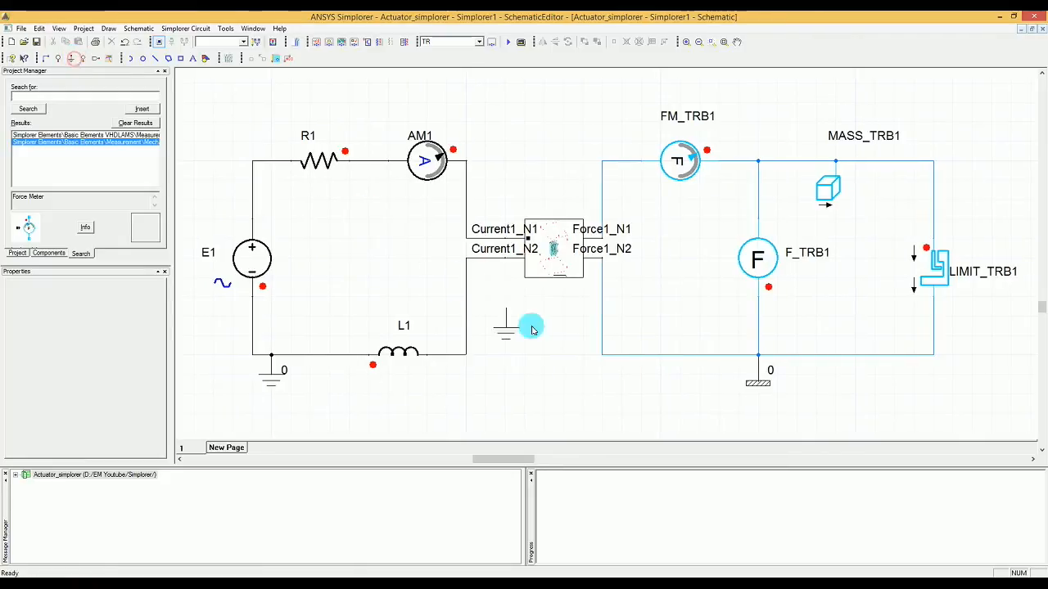
pyautogui.click(683, 355)
pyautogui.press('Escape')
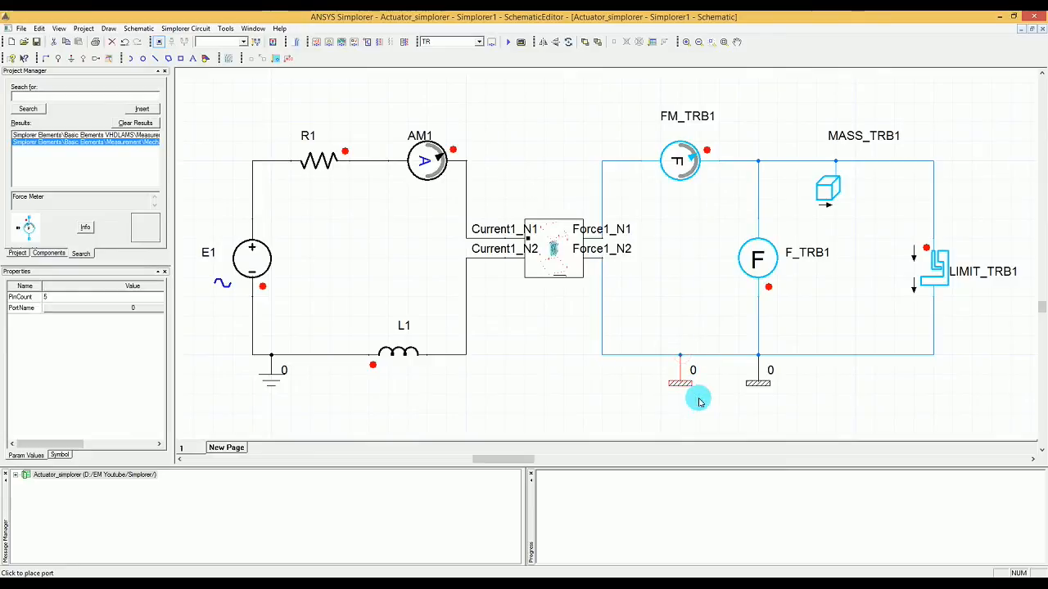
pyautogui.press('Escape')
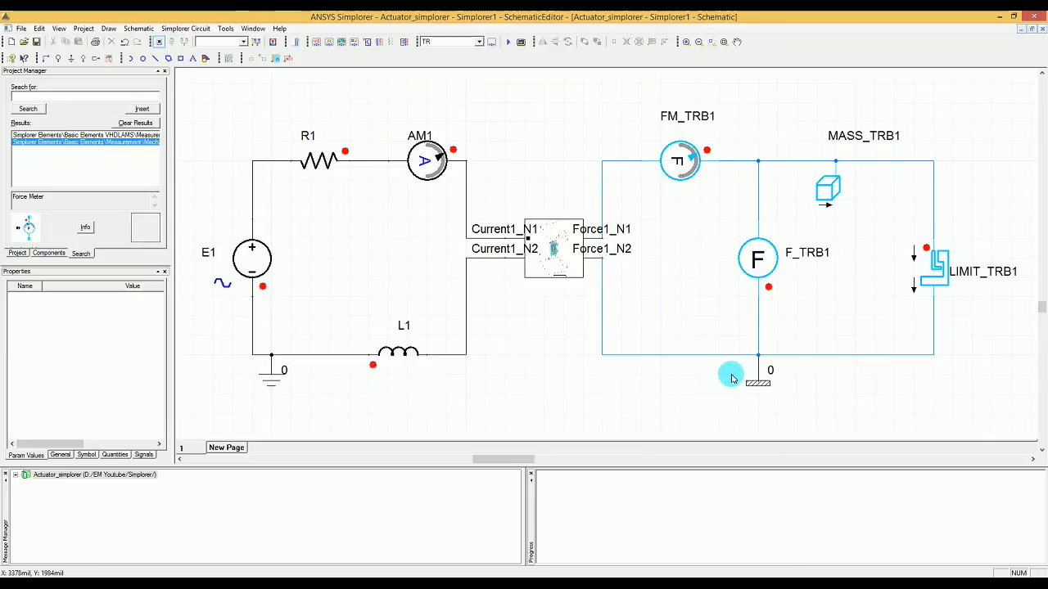
pyautogui.click(424, 376)
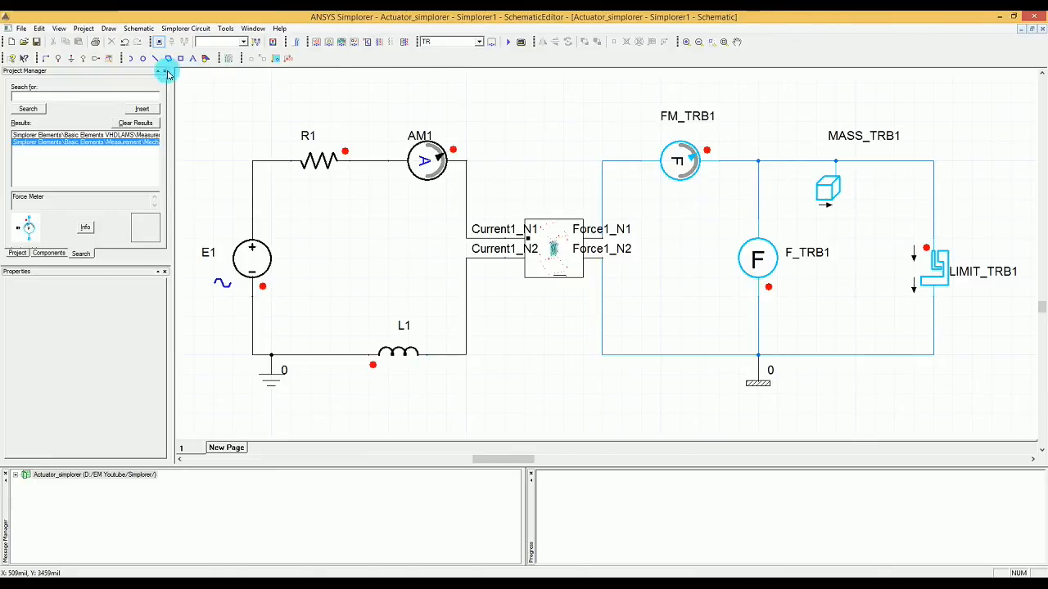
# Step: Open the TR transient analysis setup from the project tree and set its end time to 10 ms
pyautogui.click(25, 255)
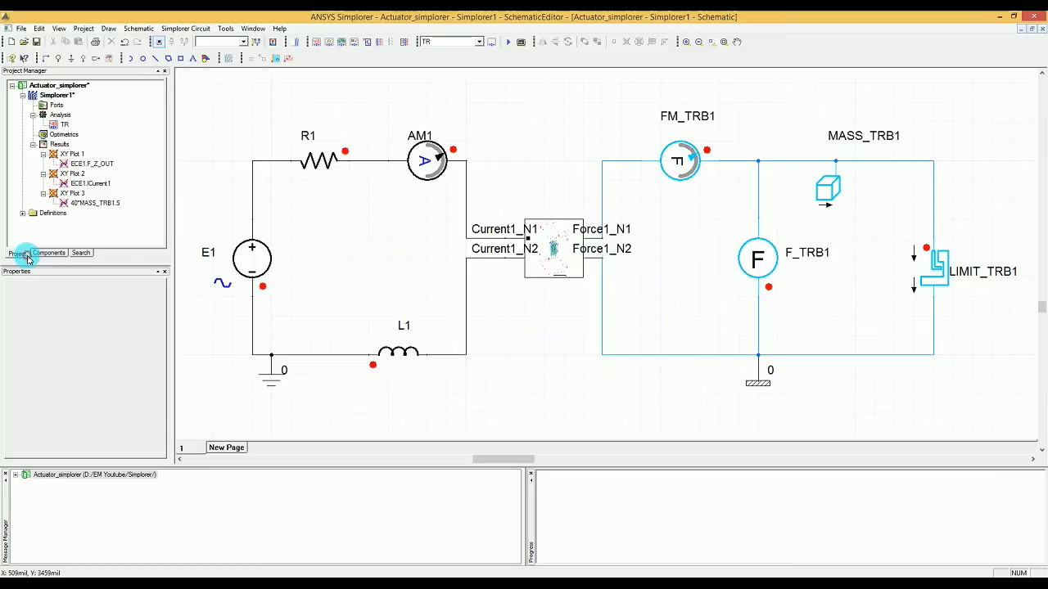
pyautogui.click(59, 124)
pyautogui.rightClick(59, 126)
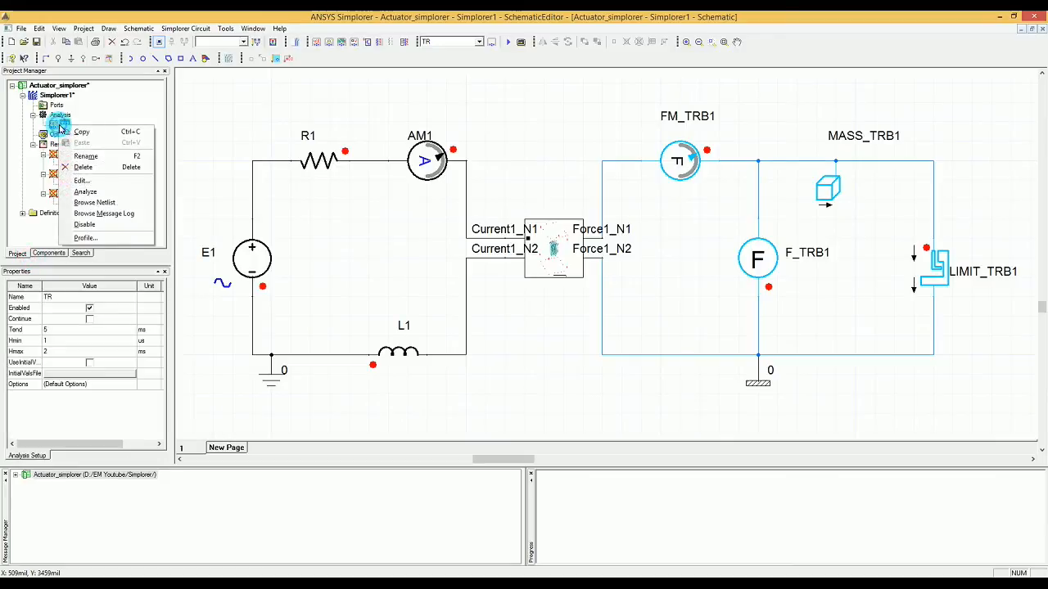
pyautogui.click(98, 184)
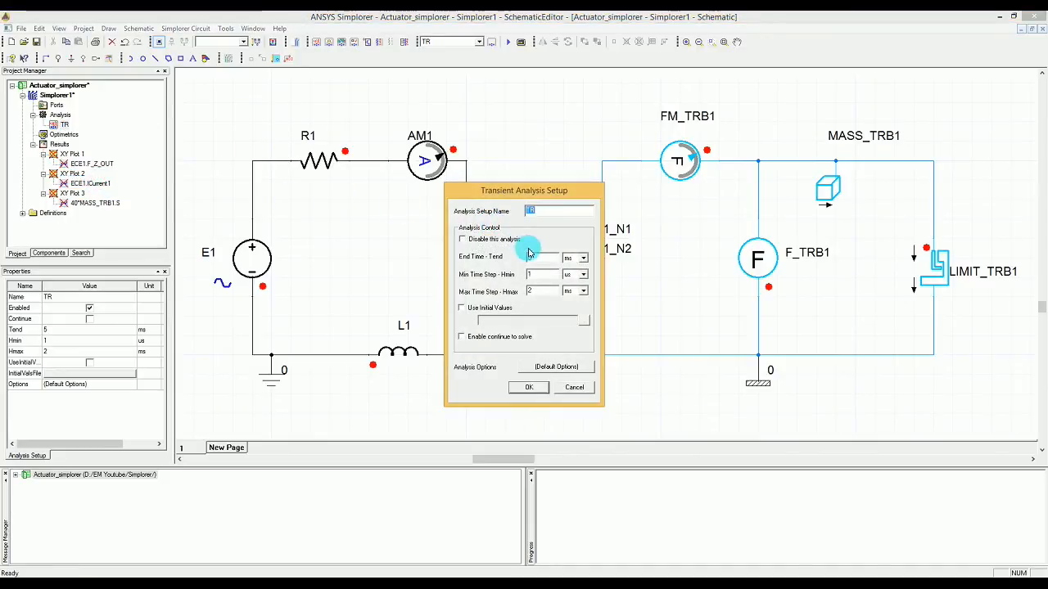
pyautogui.doubleClick(529, 257)
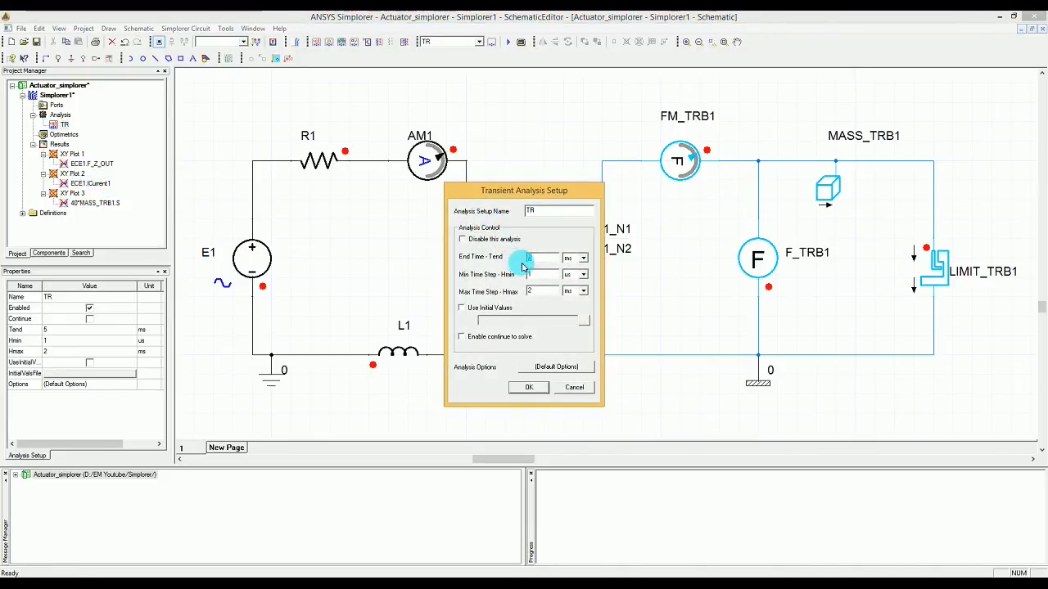
pyautogui.write('10')
pyautogui.click(549, 272)
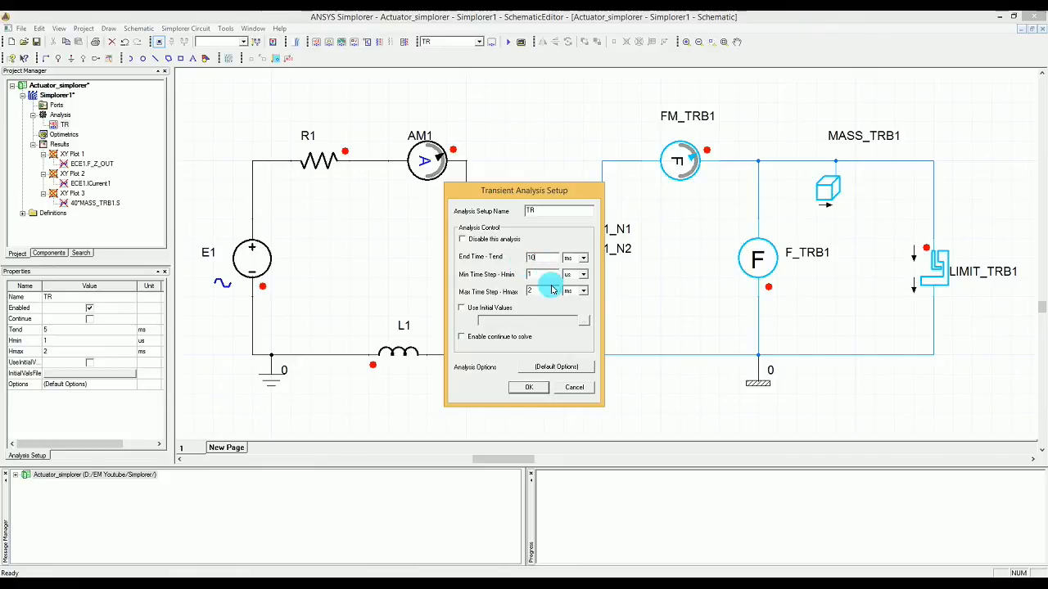
# Step: Change the maximum time step of the TR analysis to 2 us, leaving initial values unused, and accept the setup
pyautogui.click(582, 291)
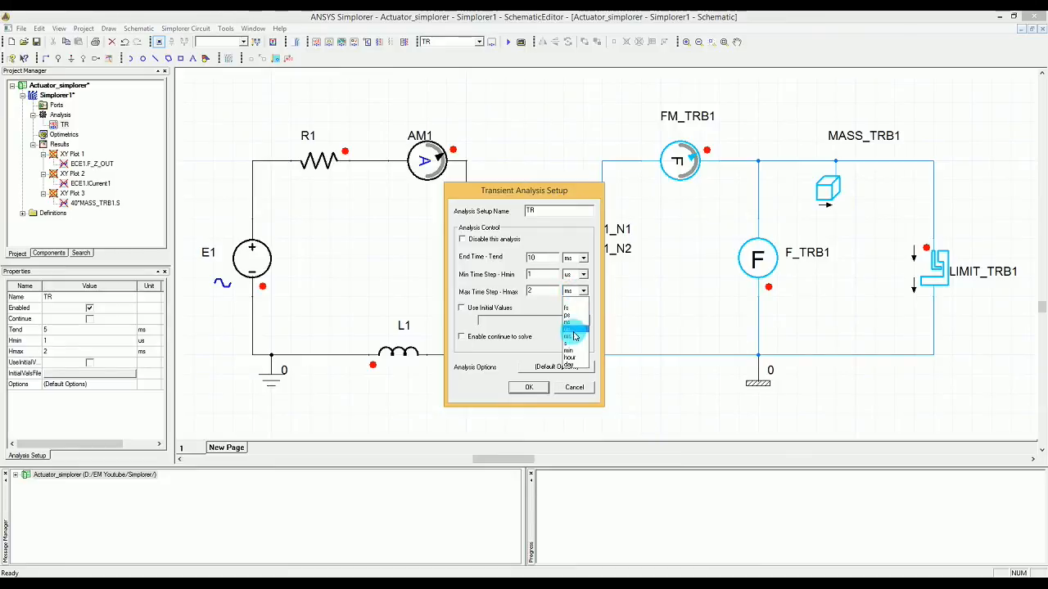
pyautogui.click(572, 328)
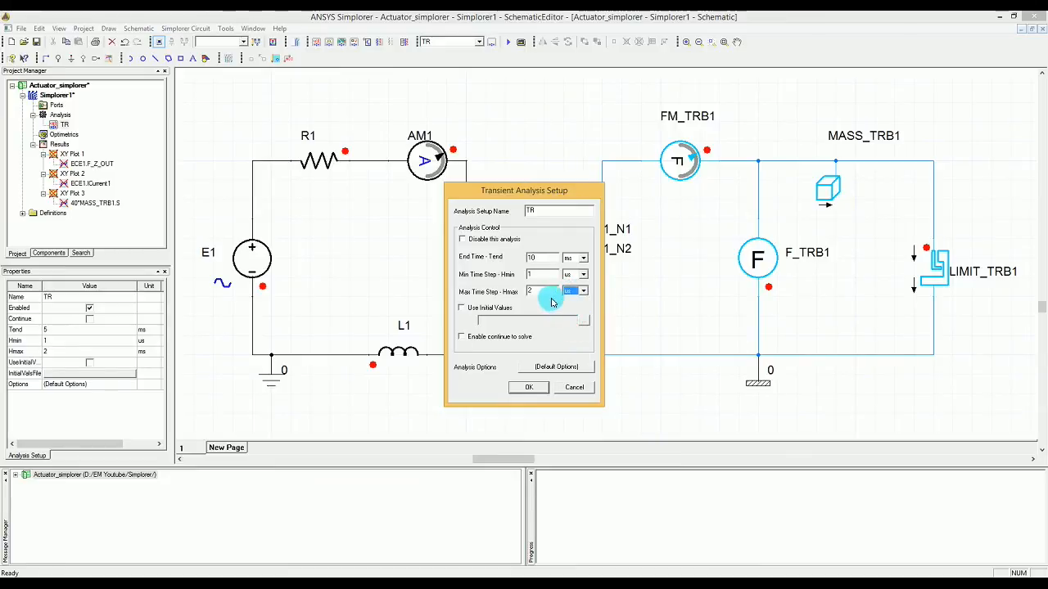
pyautogui.click(461, 308)
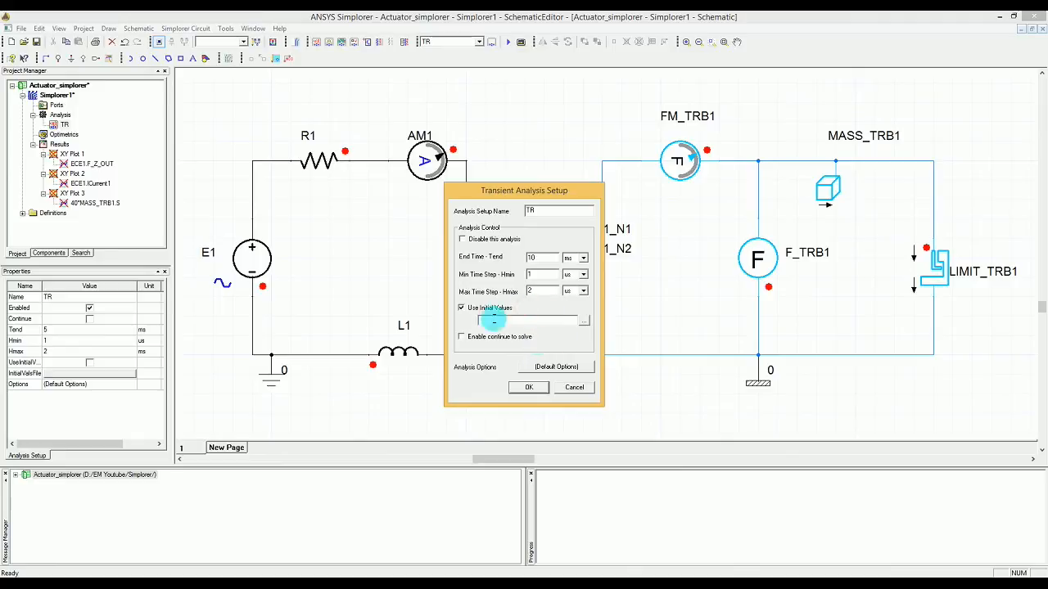
pyautogui.click(462, 308)
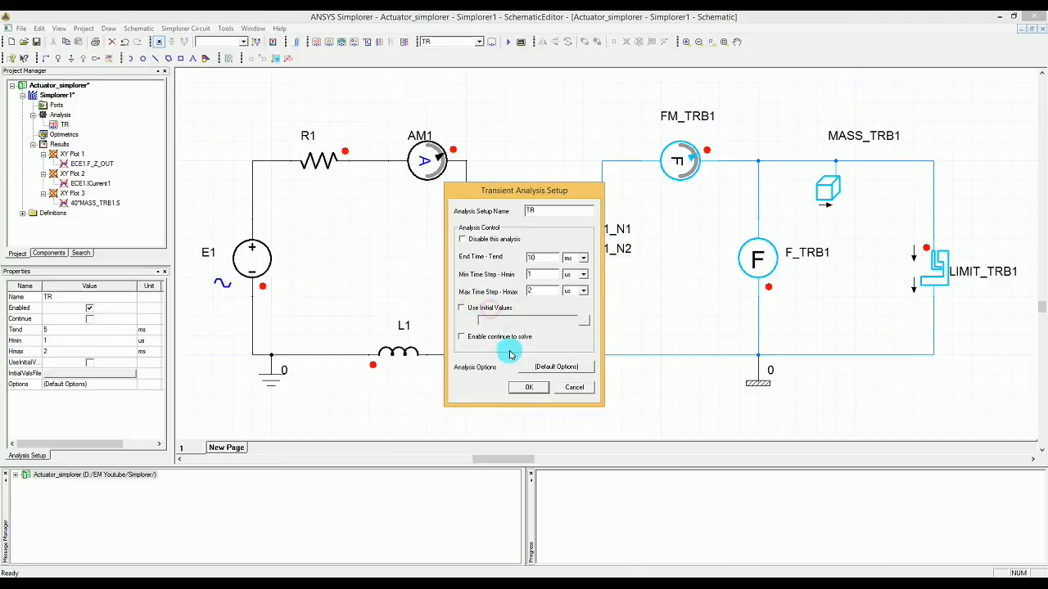
pyautogui.click(528, 385)
# Step: Run the TR transient analysis
pyautogui.rightClick(57, 118)
pyautogui.rightClick(61, 123)
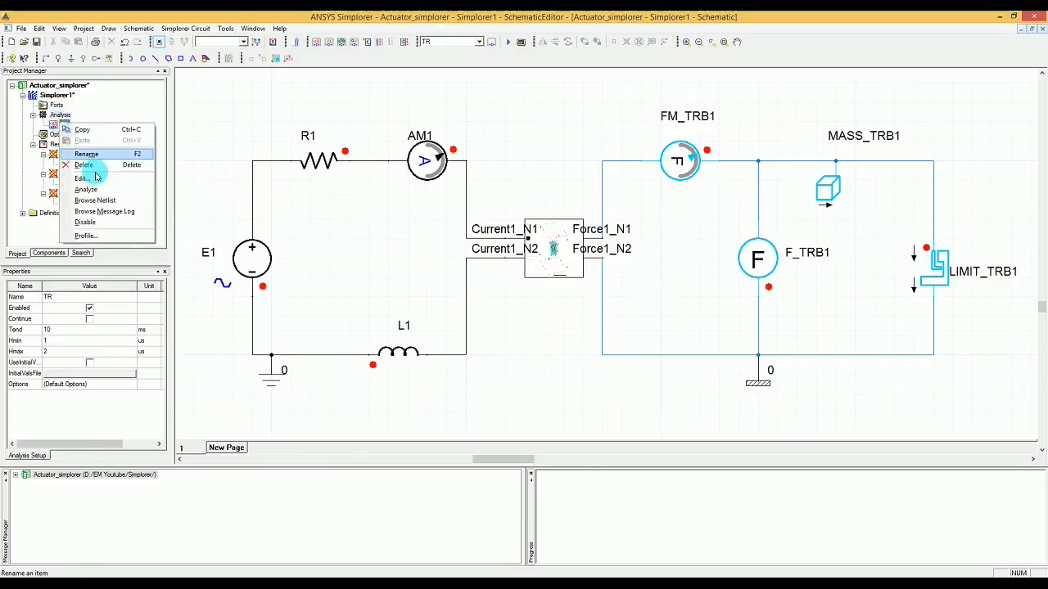
pyautogui.click(102, 189)
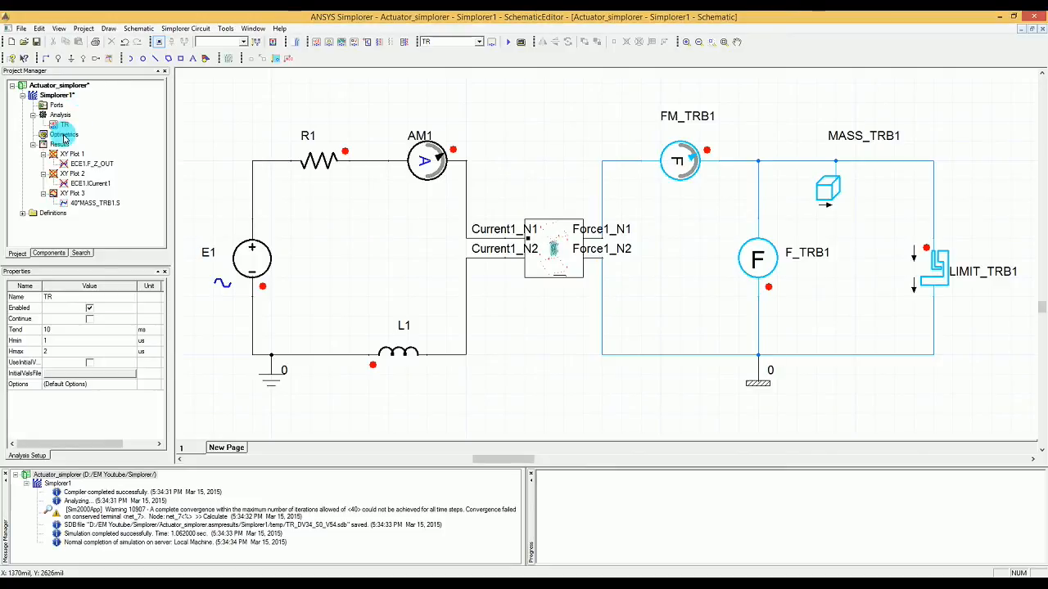
# Step: Examine the force quantities and the full quantity list offered for a rectangular plot, and close the report without creating it
pyautogui.rightClick(64, 148)
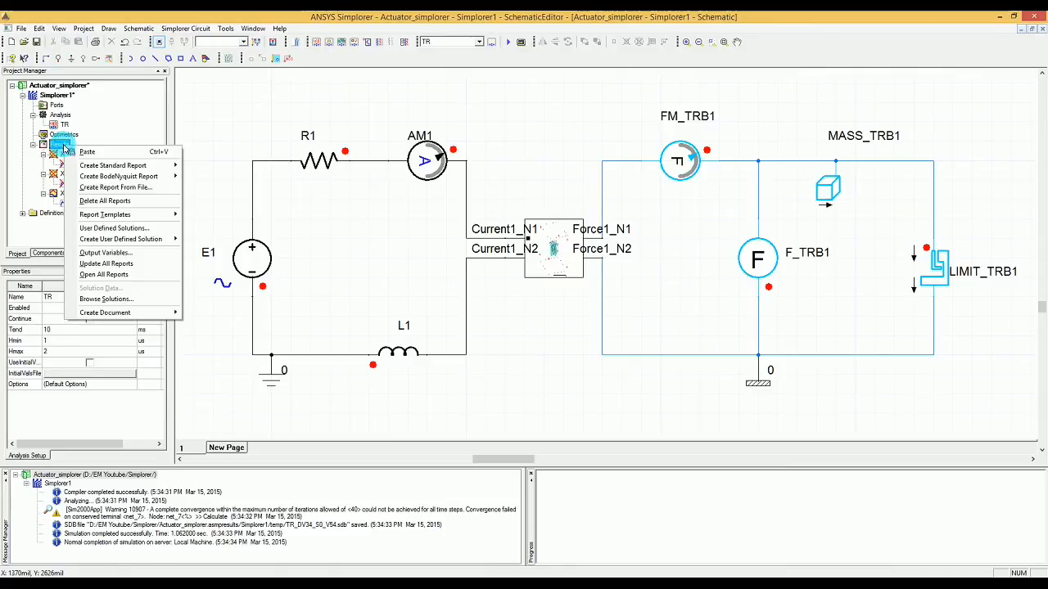
pyautogui.moveTo(101, 169)
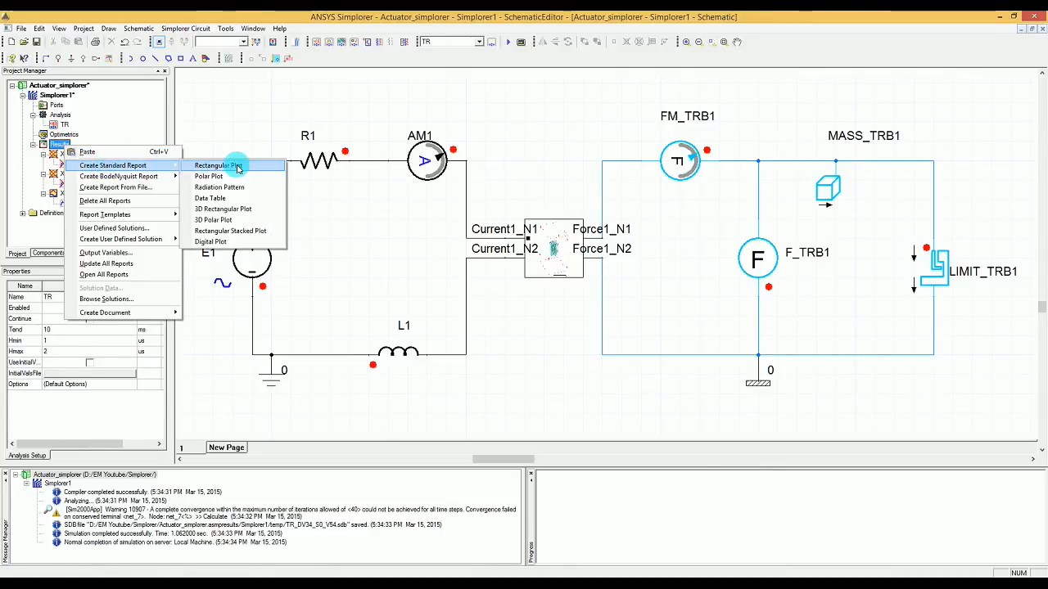
pyautogui.click(238, 168)
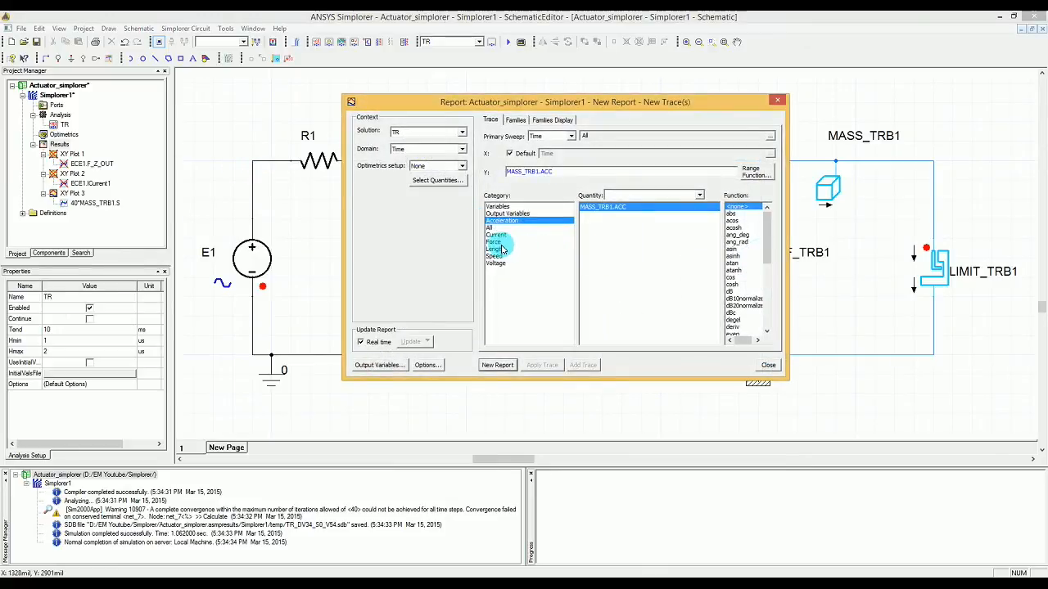
pyautogui.click(500, 243)
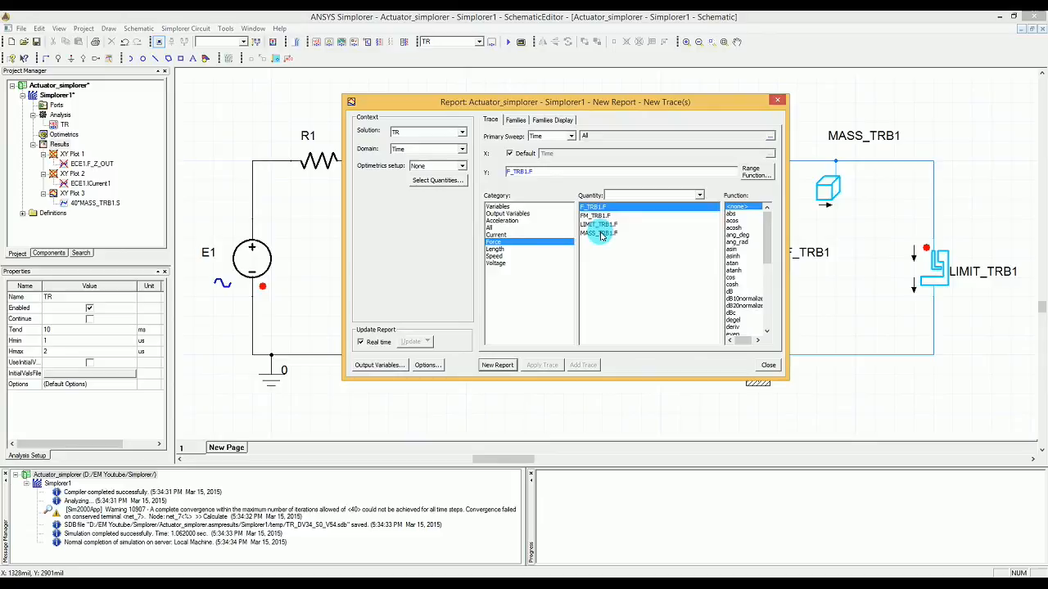
pyautogui.click(501, 229)
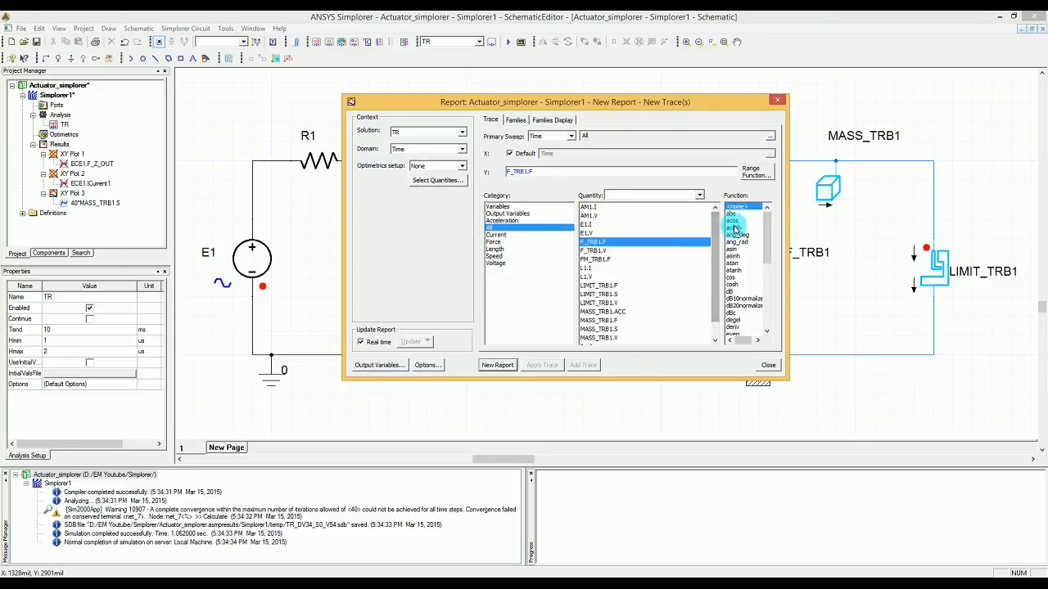
pyautogui.moveTo(714, 219)
pyautogui.mouseDown()
pyautogui.moveTo(718, 272)
pyautogui.moveTo(715, 206)
pyautogui.mouseUp()
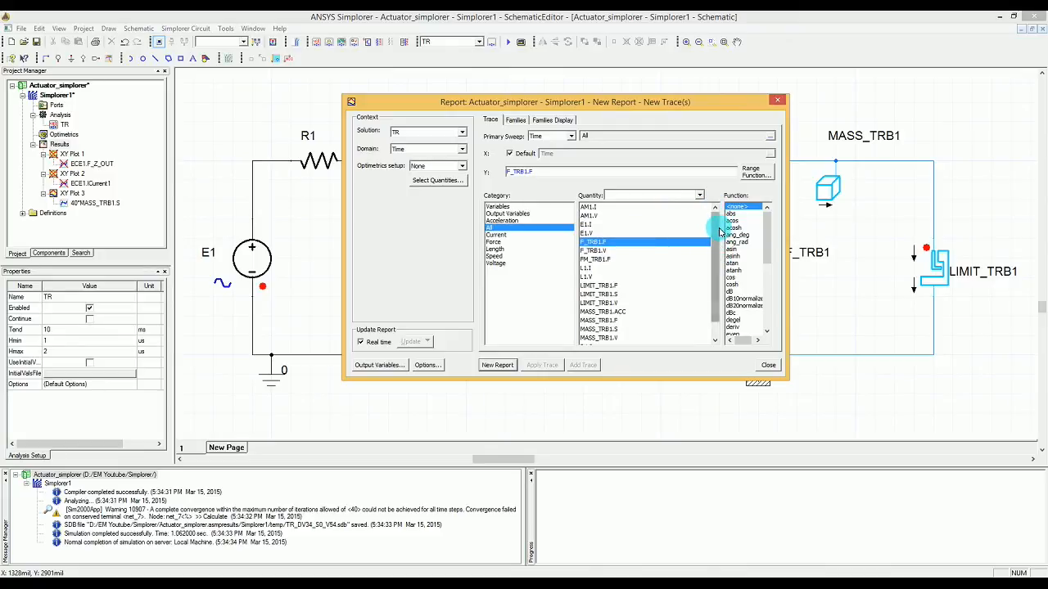
pyautogui.moveTo(715, 232); pyautogui.dragTo(714, 235)
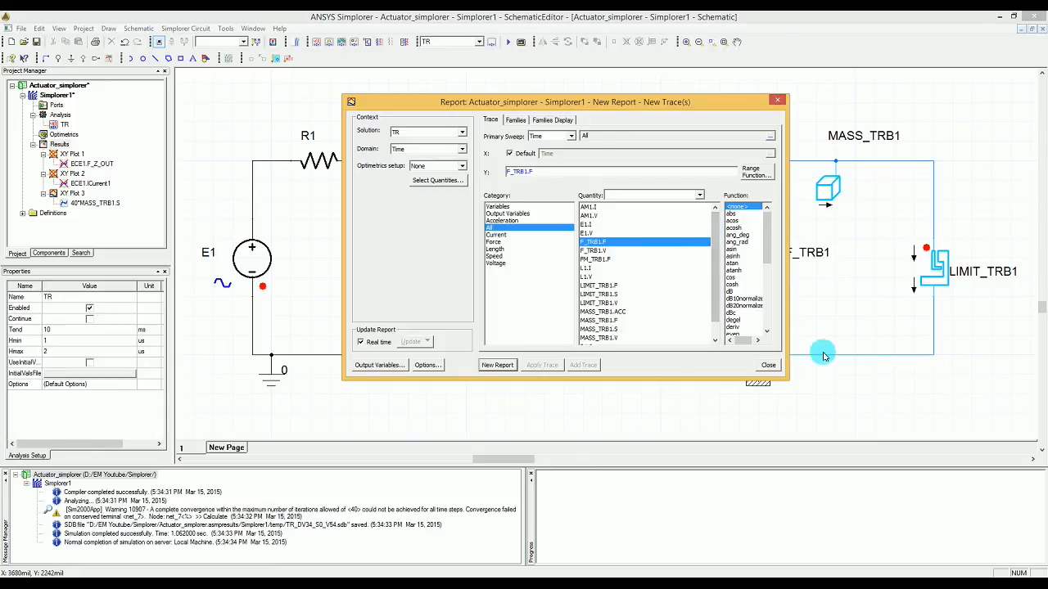
pyautogui.click(767, 365)
pyautogui.click(576, 365)
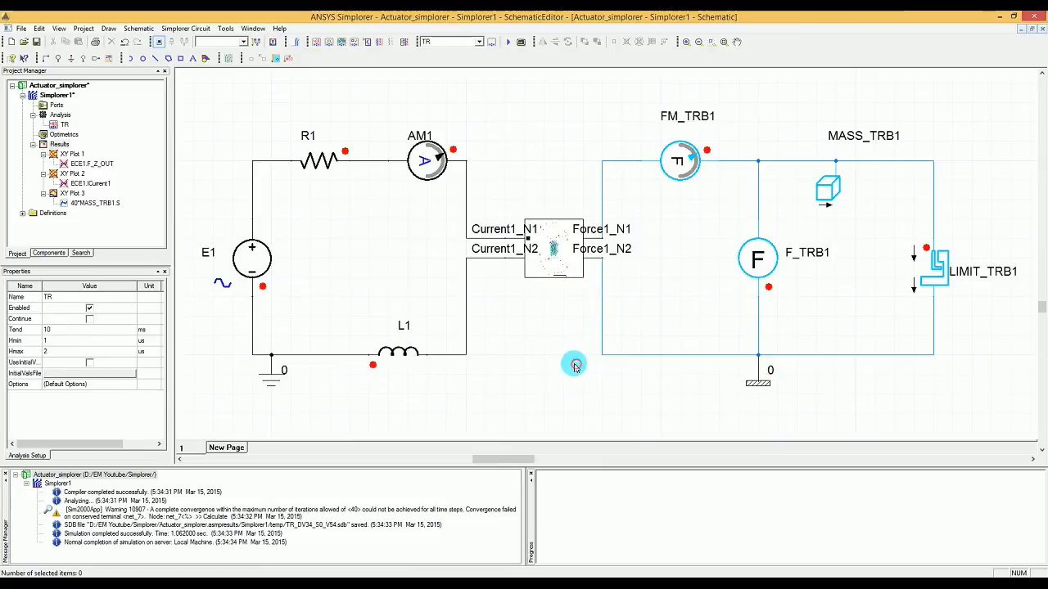
# Step: Enable SDB output for F_Z_OUT and ICurrent1 of the ECE1 component and rerun the TR analysis
pyautogui.doubleClick(550, 260)
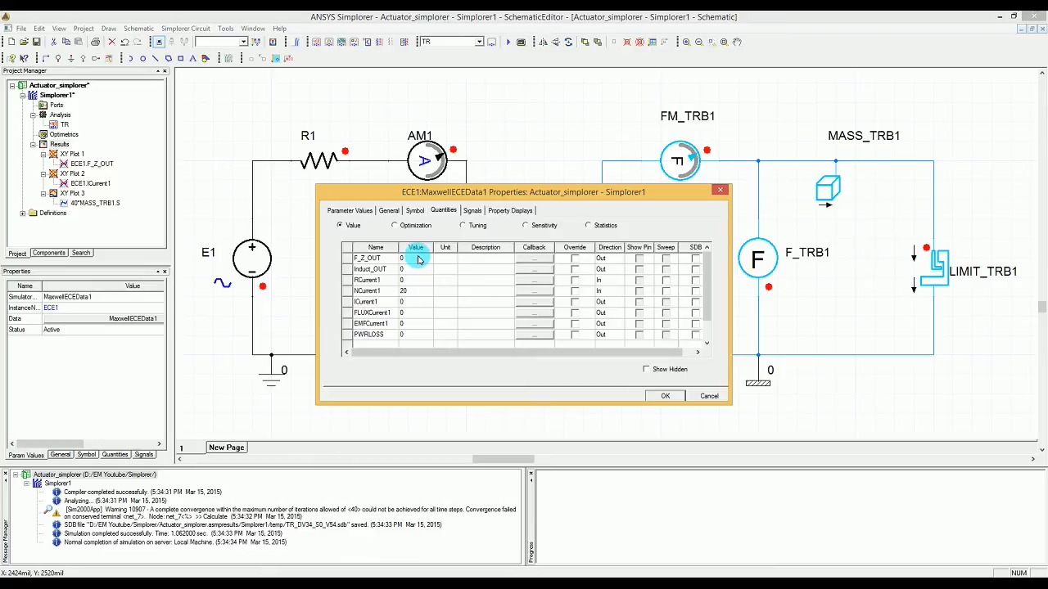
pyautogui.click(694, 259)
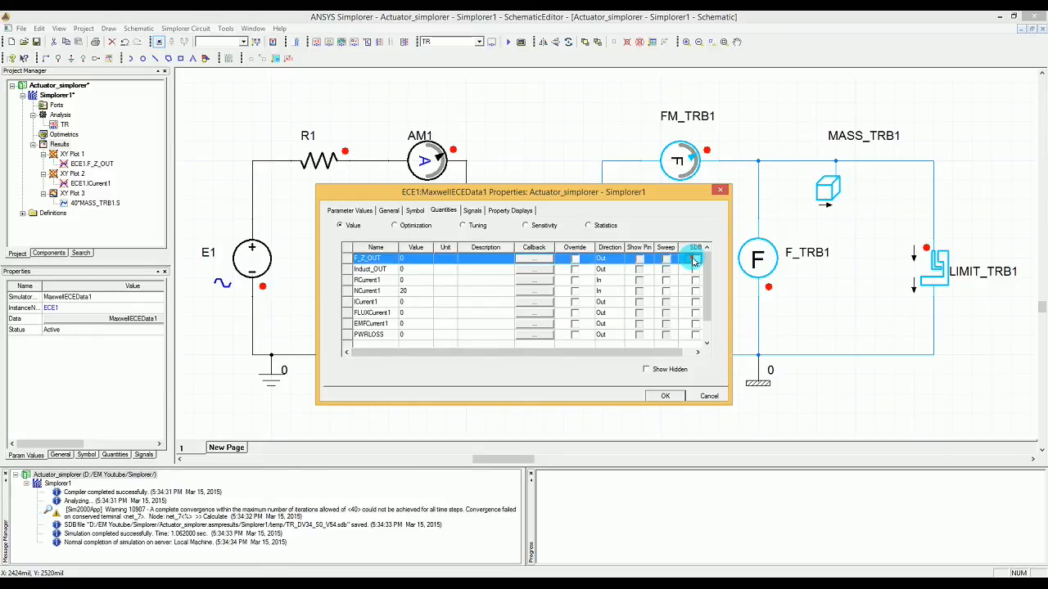
pyautogui.click(694, 259)
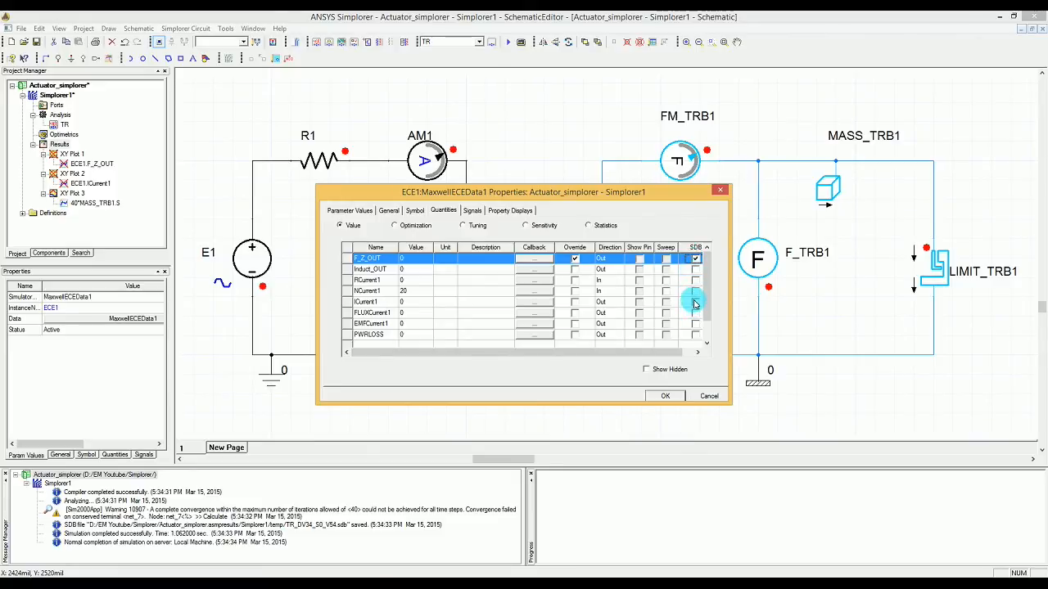
pyautogui.click(694, 302)
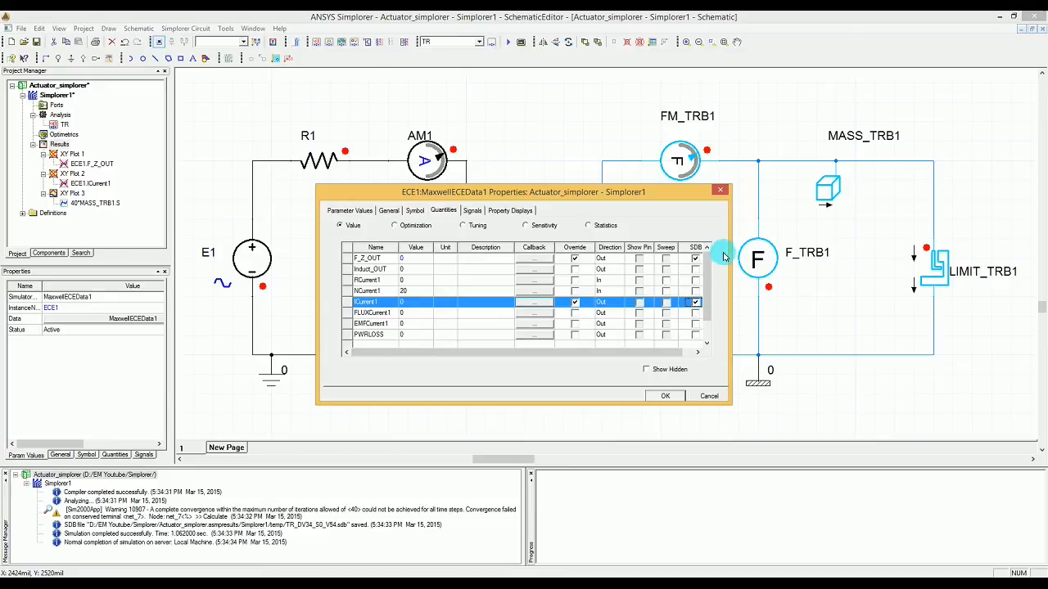
pyautogui.click(664, 397)
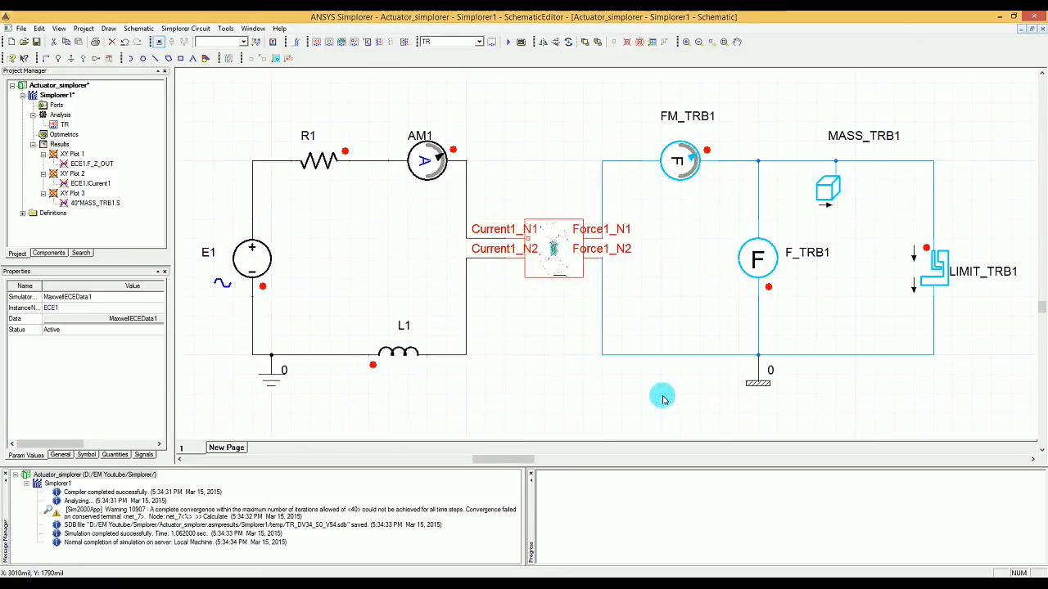
pyautogui.rightClick(53, 127)
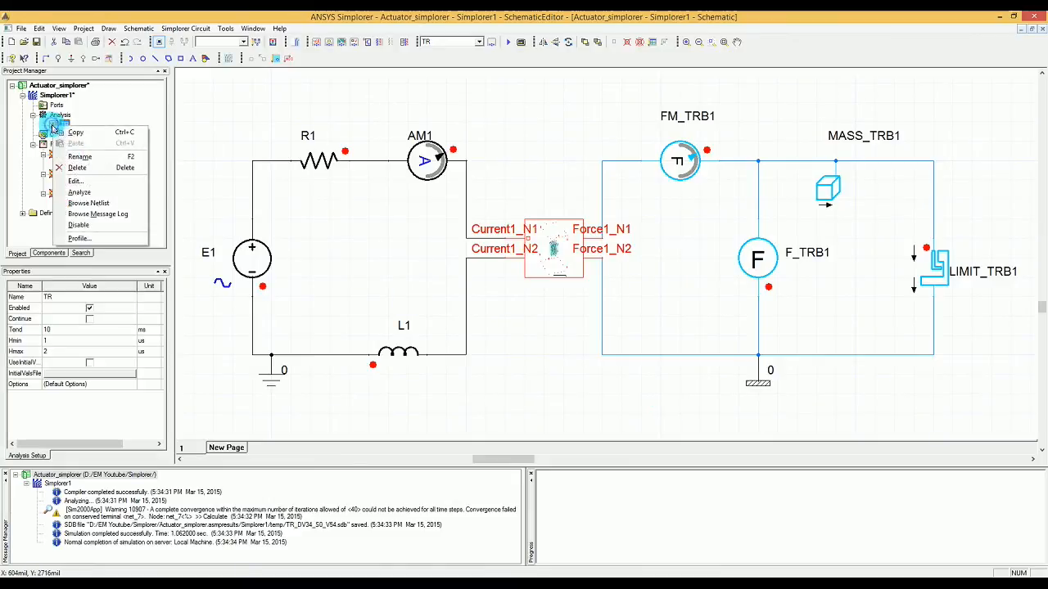
pyautogui.click(99, 190)
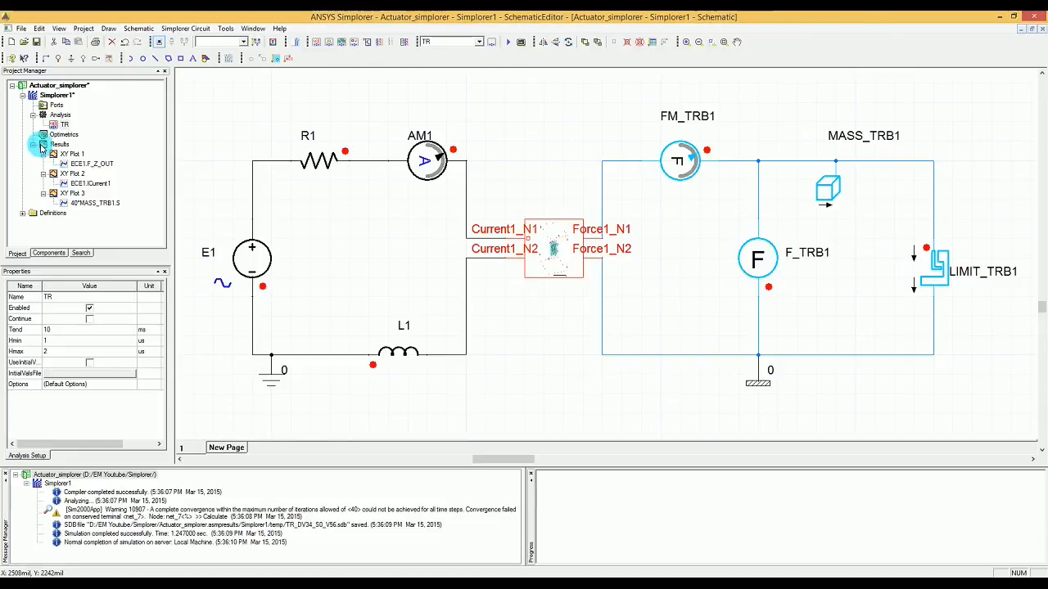
# Step: Create a rectangular plot of ECE1.F_Z_OUT versus time from the TR solution
pyautogui.rightClick(43, 145)
pyautogui.moveTo(114, 165)
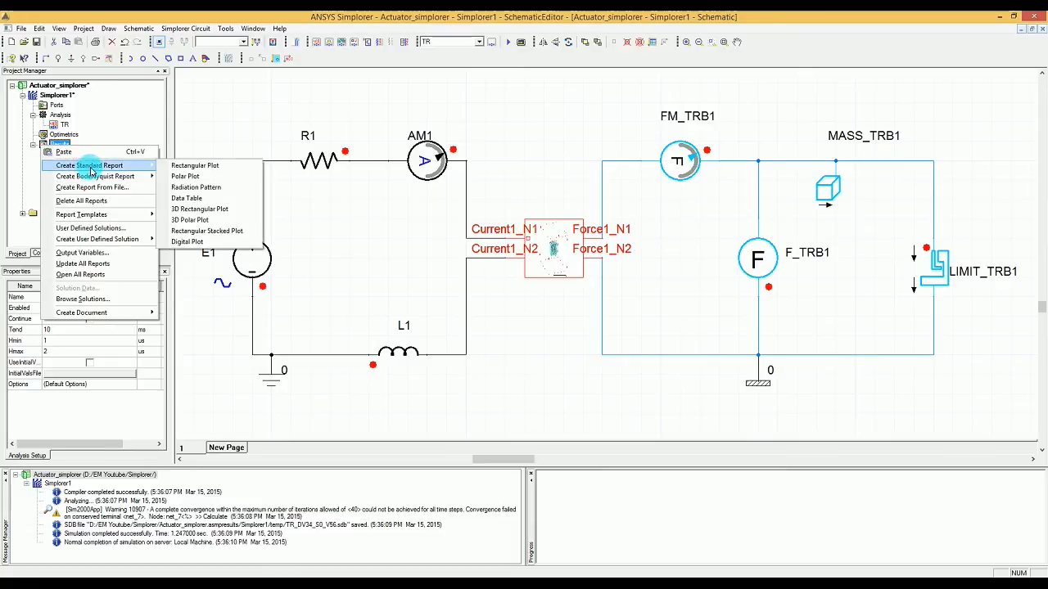
pyautogui.click(177, 169)
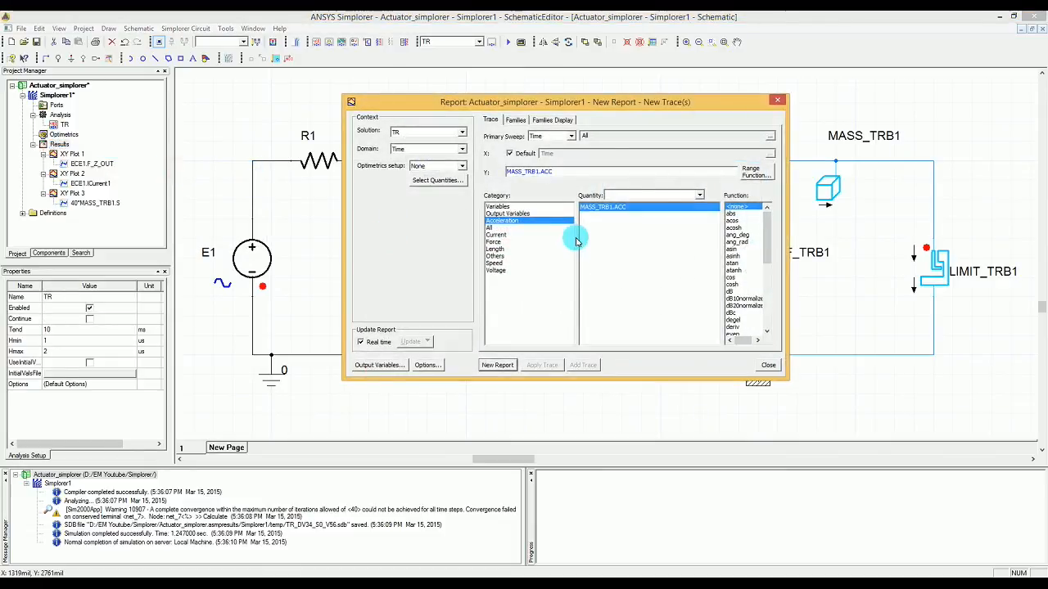
pyautogui.click(531, 228)
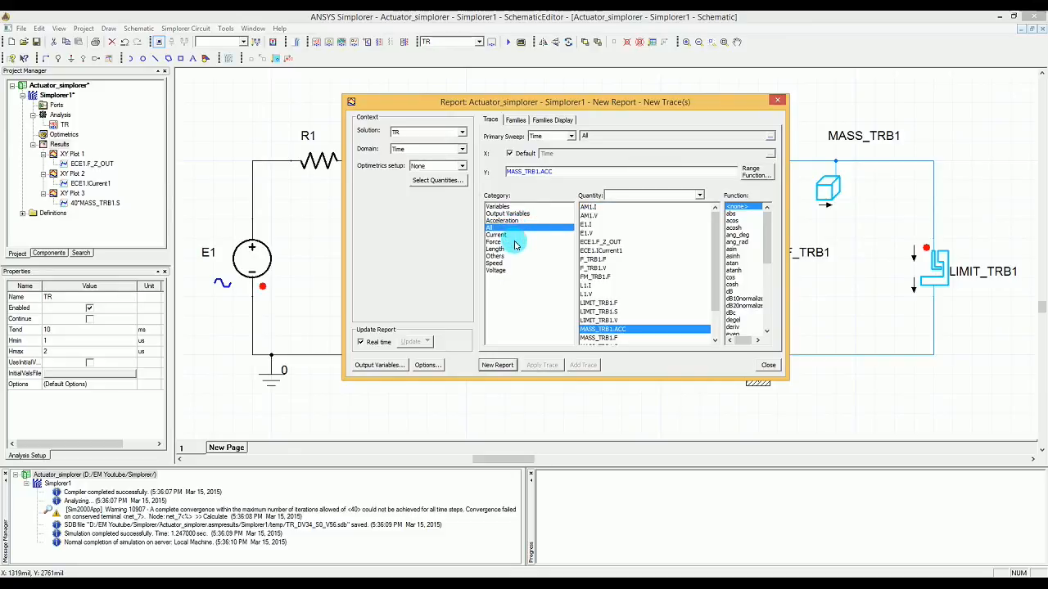
pyautogui.click(515, 243)
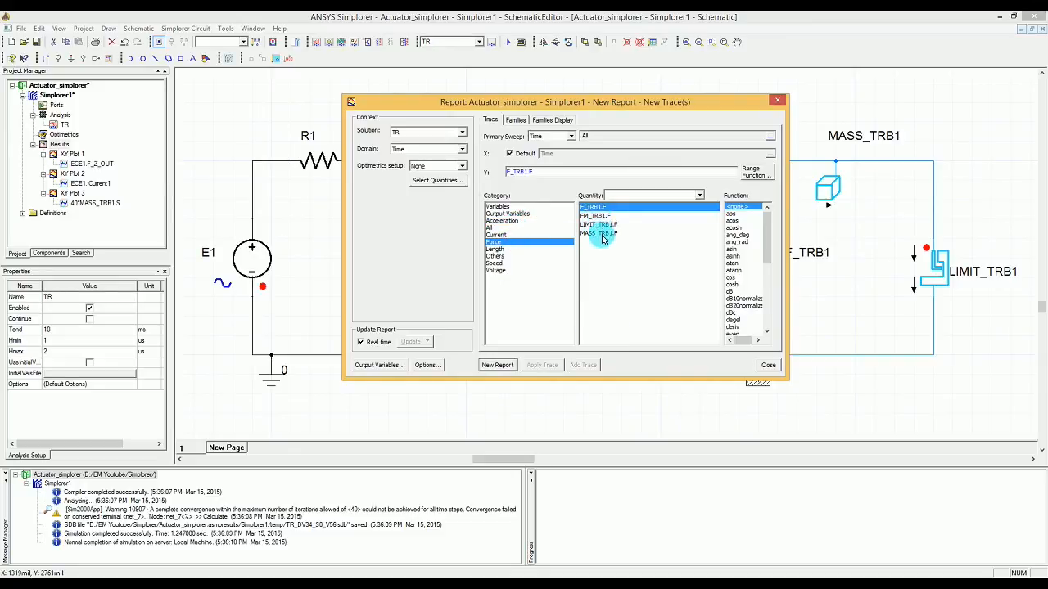
pyautogui.click(526, 235)
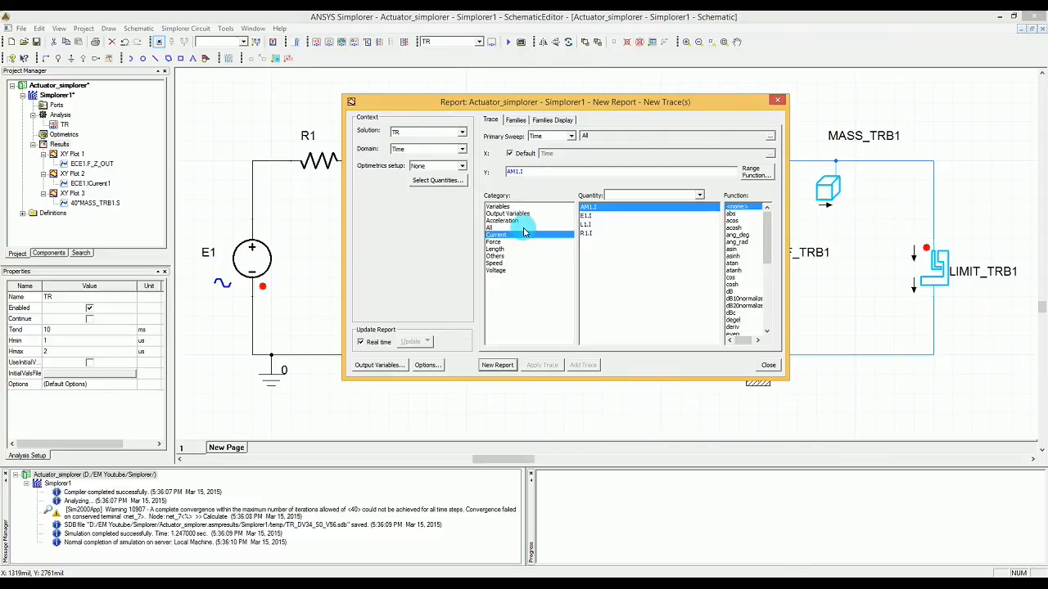
pyautogui.click(524, 228)
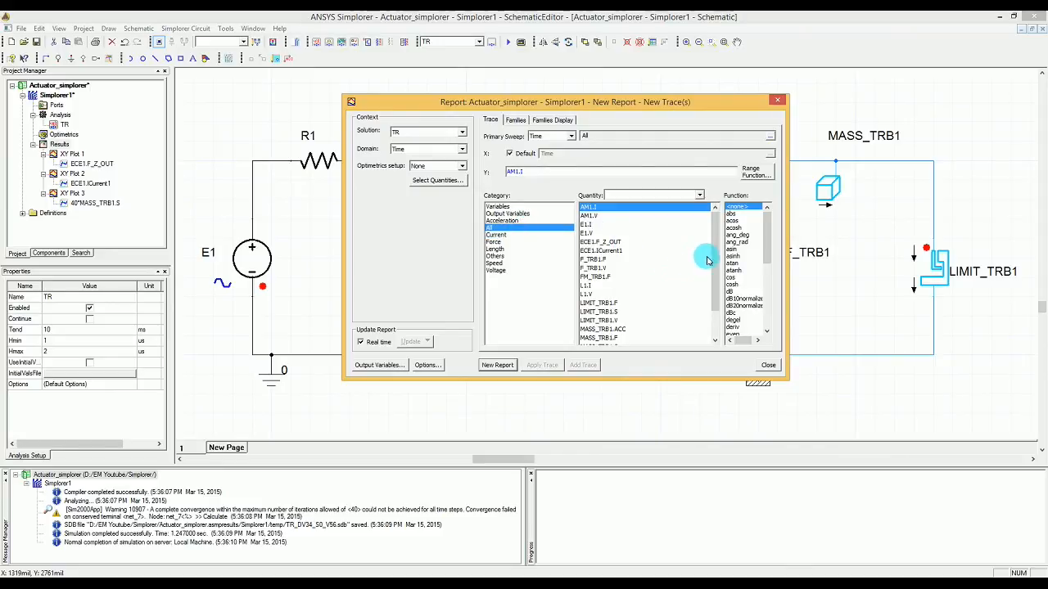
pyautogui.click(599, 243)
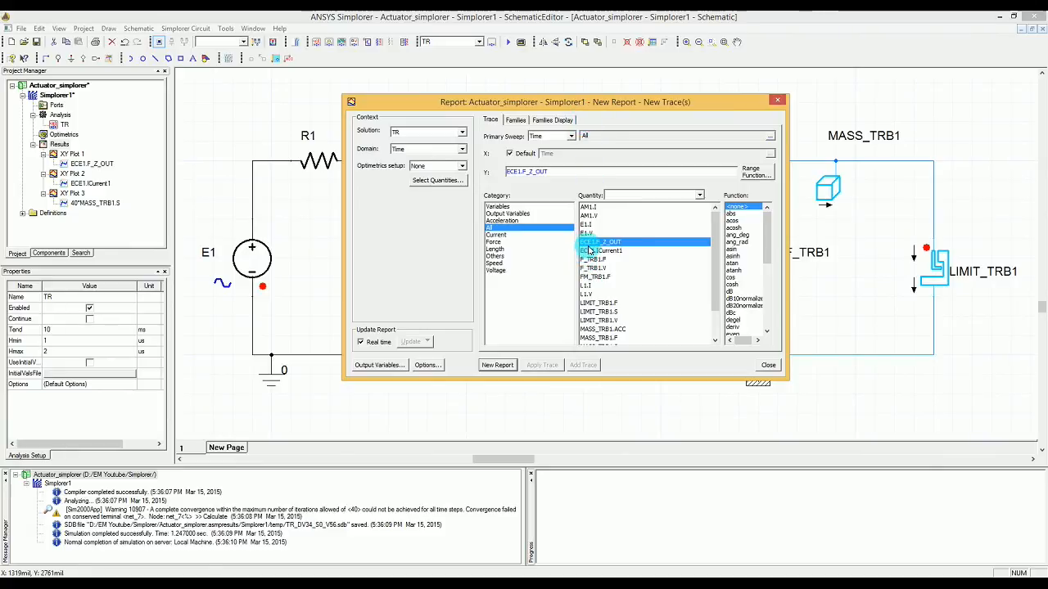
pyautogui.moveTo(593, 109); pyautogui.dragTo(737, 66)
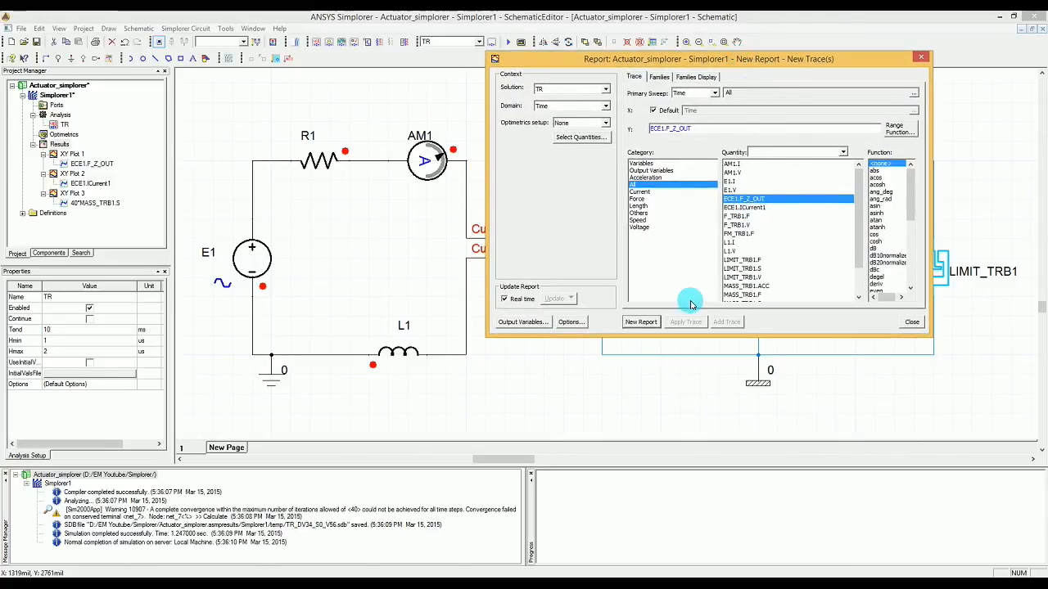
pyautogui.click(641, 322)
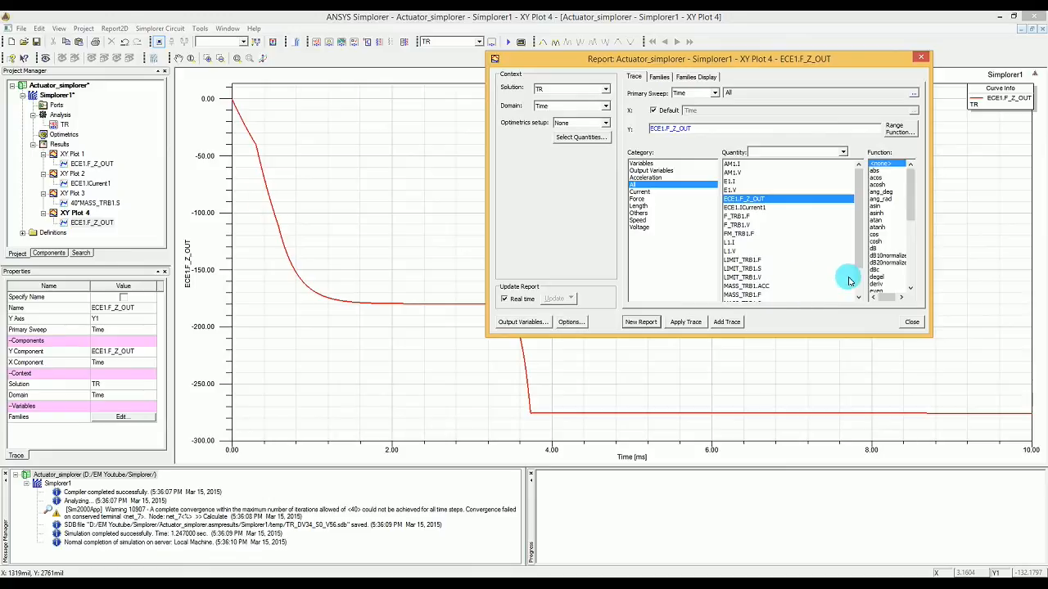
# Step: Create a separate rectangular plot of MASS_TRB1.S versus time and uncover its curve for viewing
pyautogui.moveTo(858, 269); pyautogui.dragTo(858, 284)
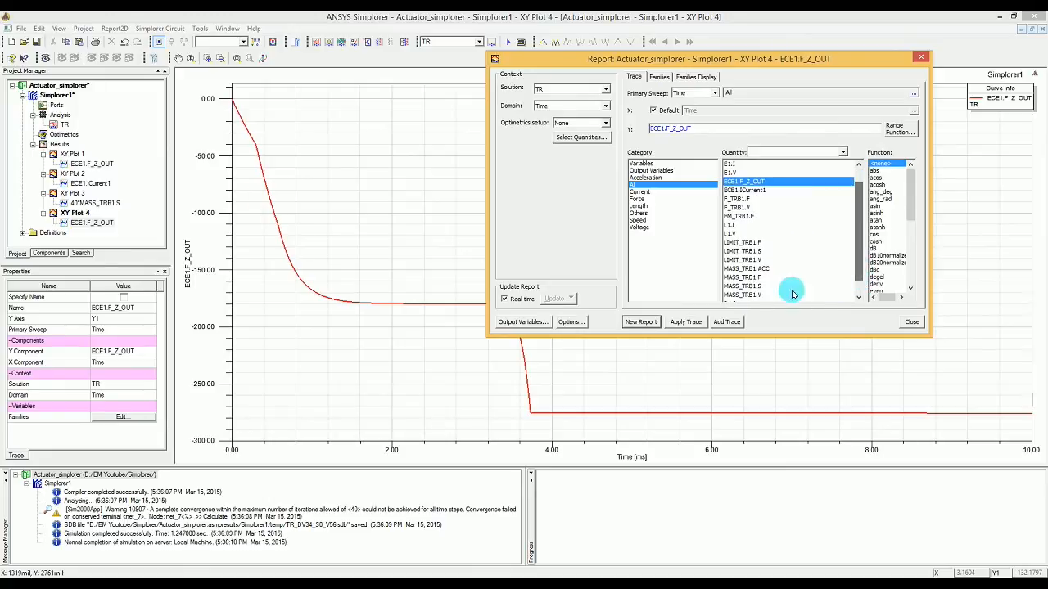
pyautogui.click(750, 286)
pyautogui.click(629, 320)
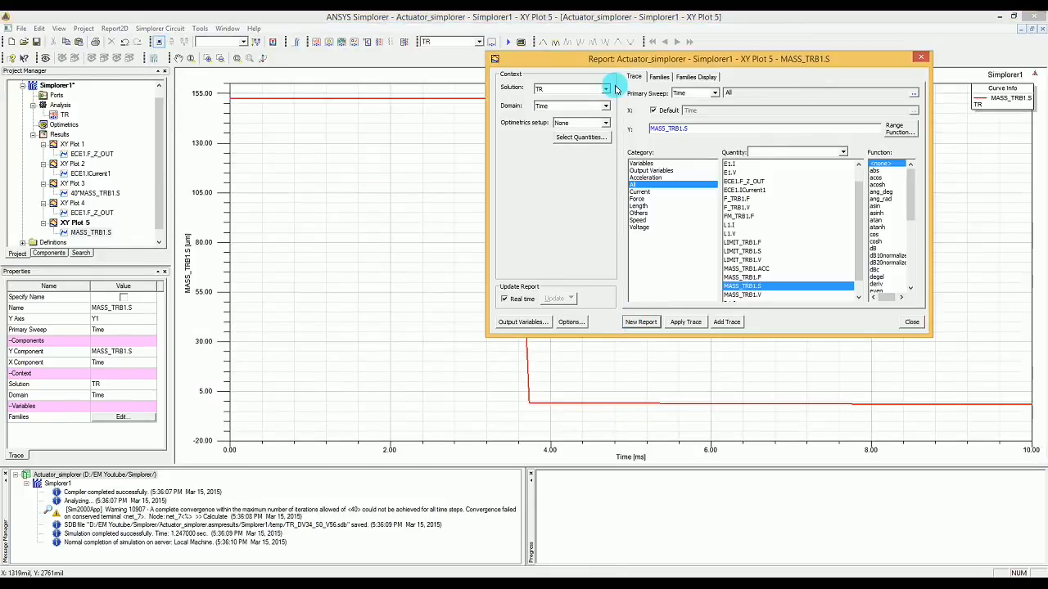
pyautogui.moveTo(614, 66); pyautogui.dragTo(663, 513)
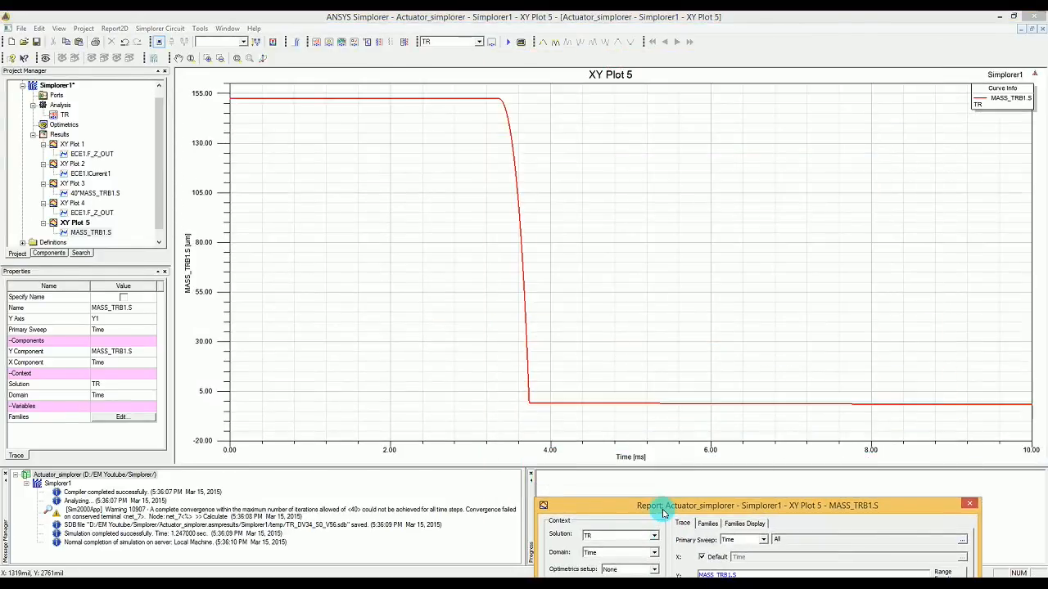
# Step: Create another rectangular plot of ECE1.ICurrent1 versus time and close the report settings
pyautogui.moveTo(663, 513); pyautogui.dragTo(693, 81)
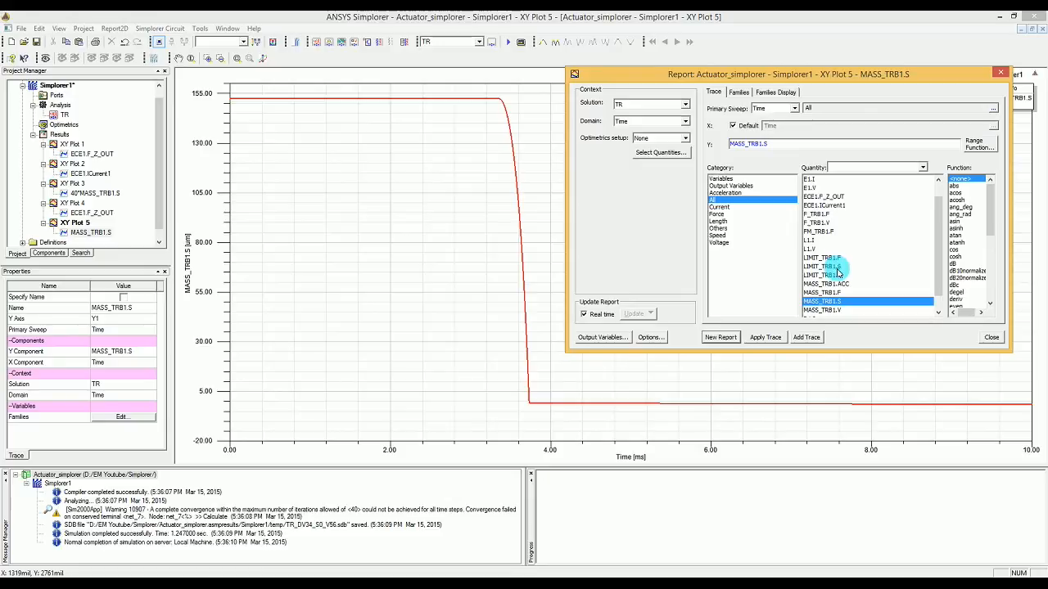
pyautogui.click(843, 206)
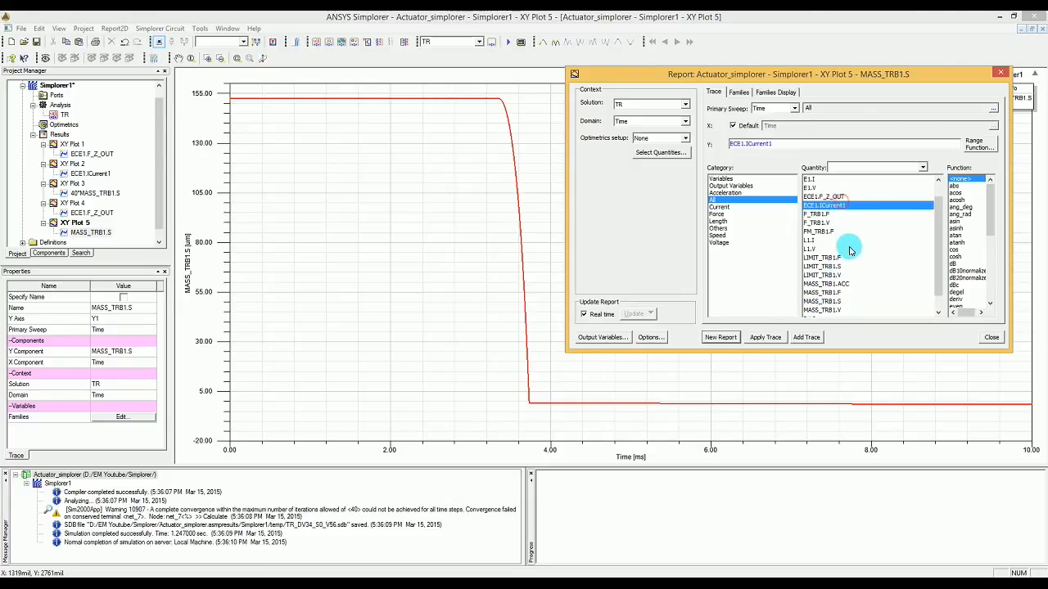
pyautogui.click(724, 336)
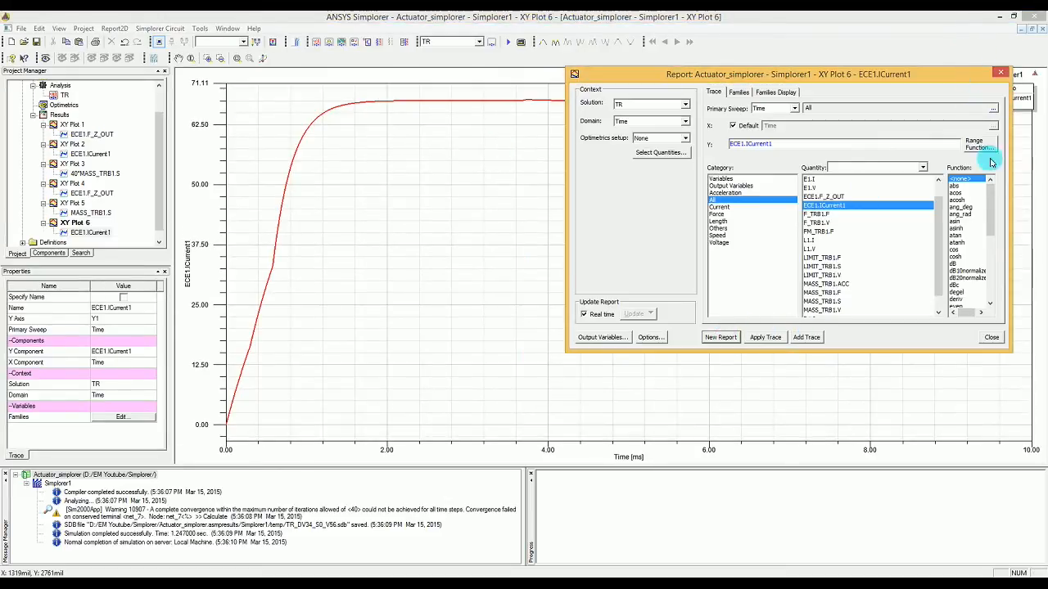
pyautogui.click(991, 336)
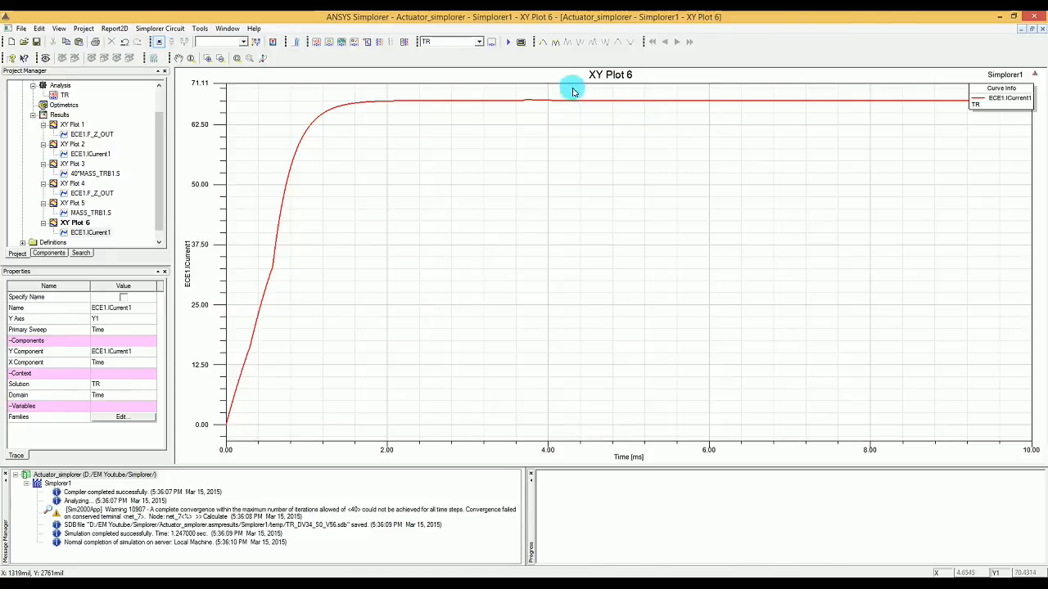
# Step: Reopen XY Plot 4 to examine the ECE1.F_Z_OUT curve, closing its report settings
pyautogui.doubleClick(79, 185)
pyautogui.doubleClick(81, 191)
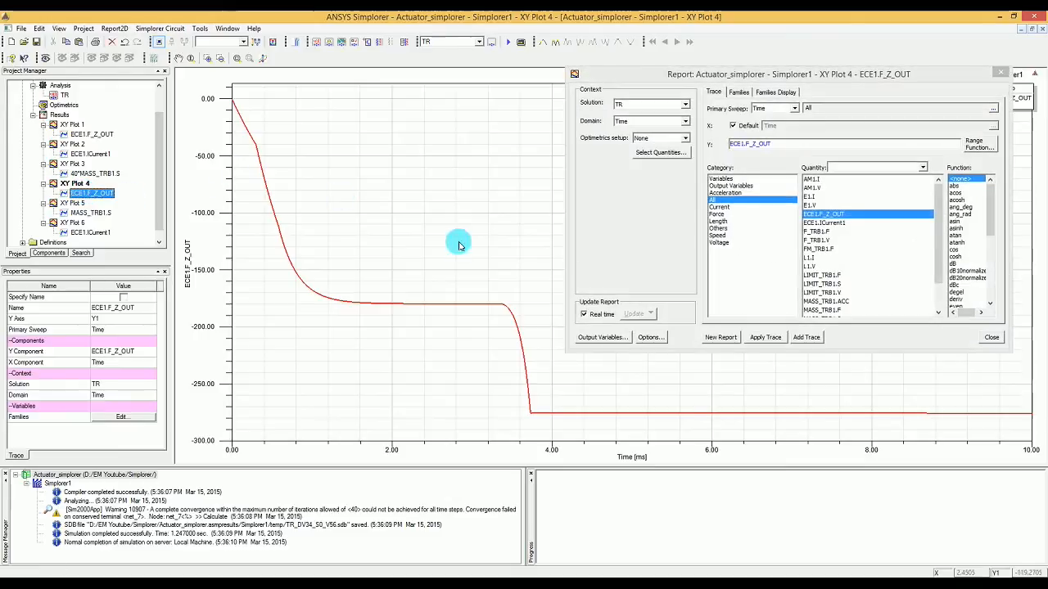
pyautogui.click(991, 337)
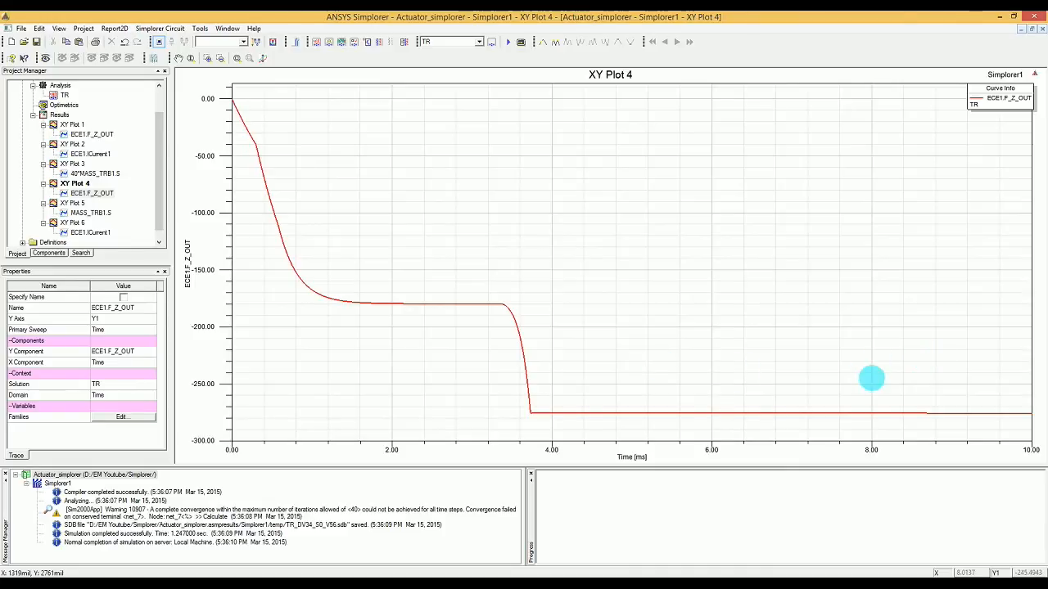
pyautogui.moveTo(1045, 25)
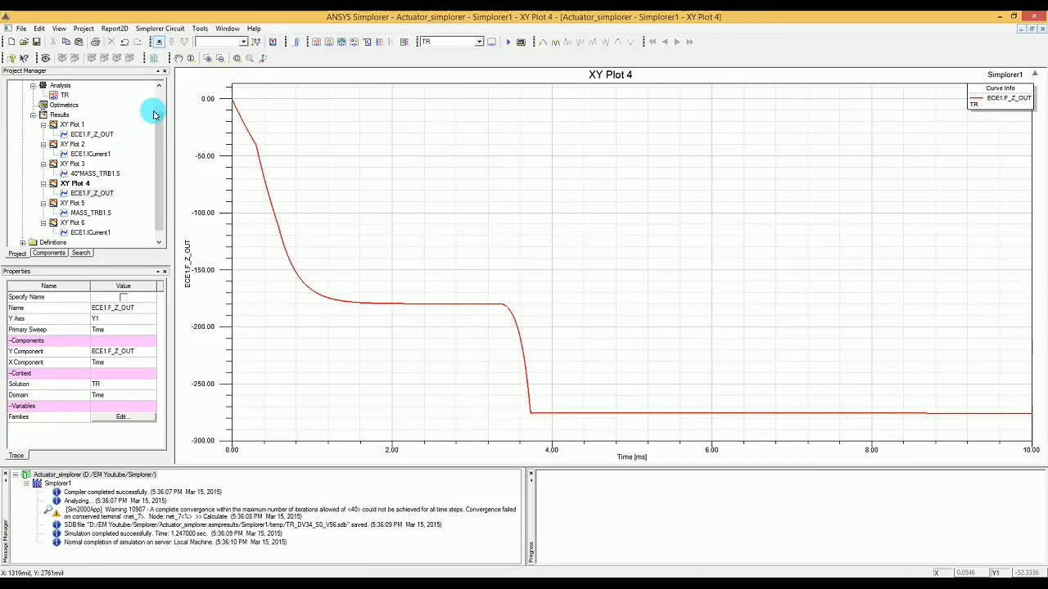
# Step: Check the TR analysis setup properties and return to the Simplorer1 schematic with nothing selected
pyautogui.scroll(1, 156, 105)
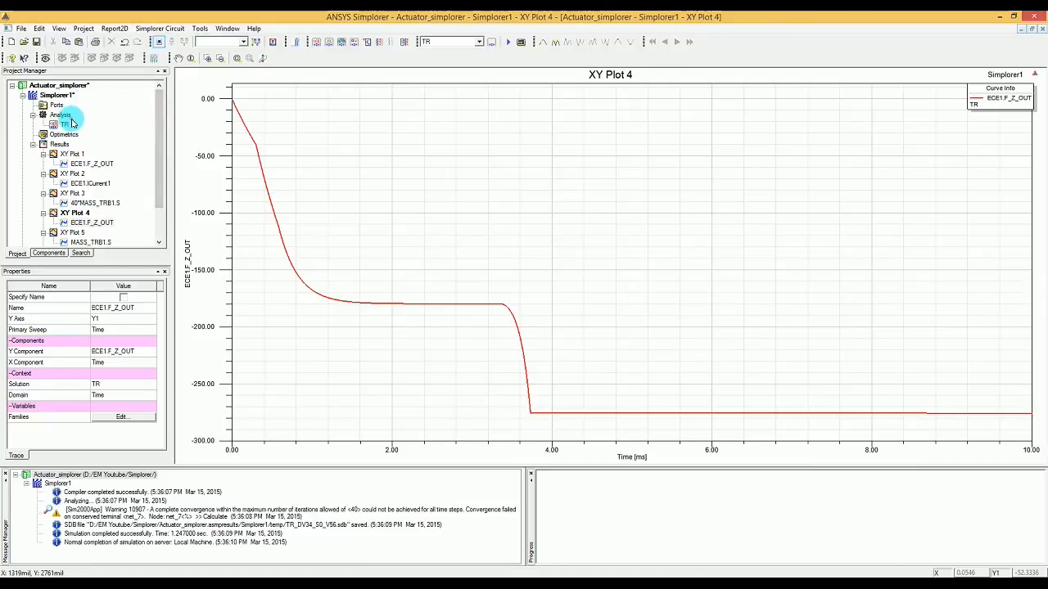
pyautogui.click(70, 118)
pyautogui.click(65, 126)
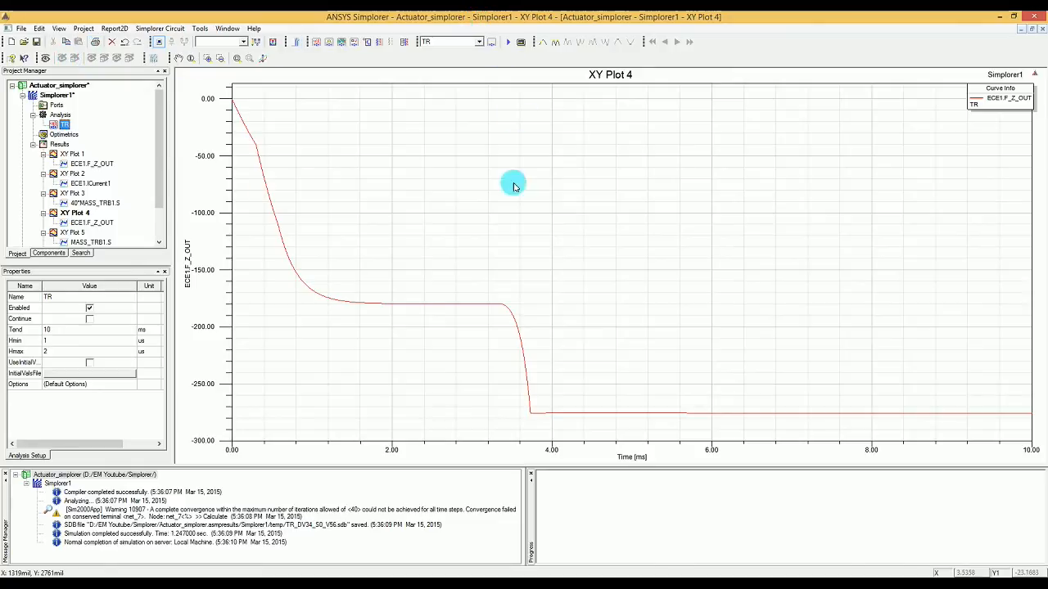
pyautogui.doubleClick(46, 95)
pyautogui.click(565, 155)
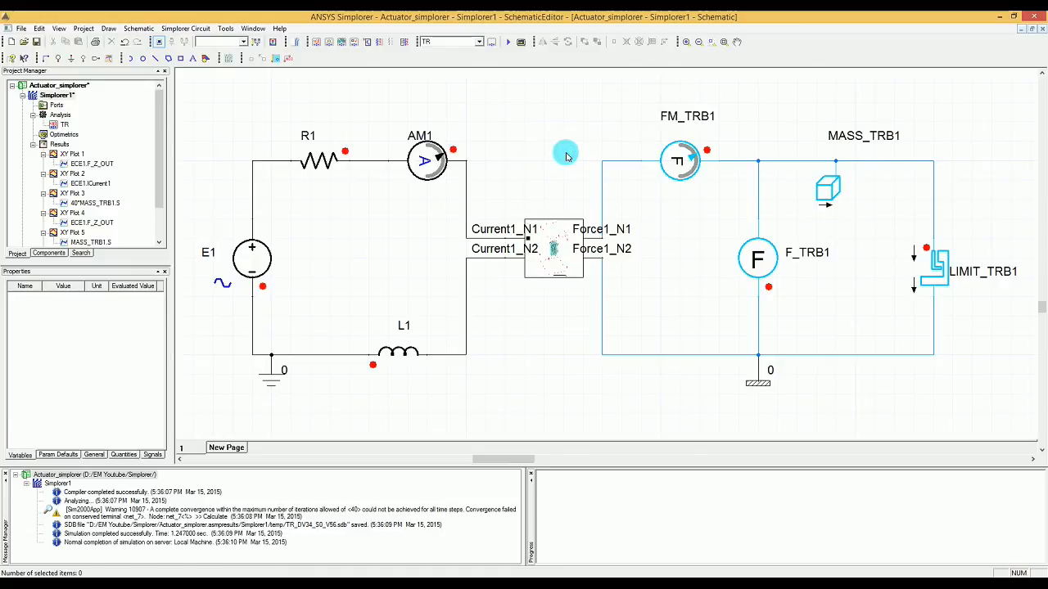